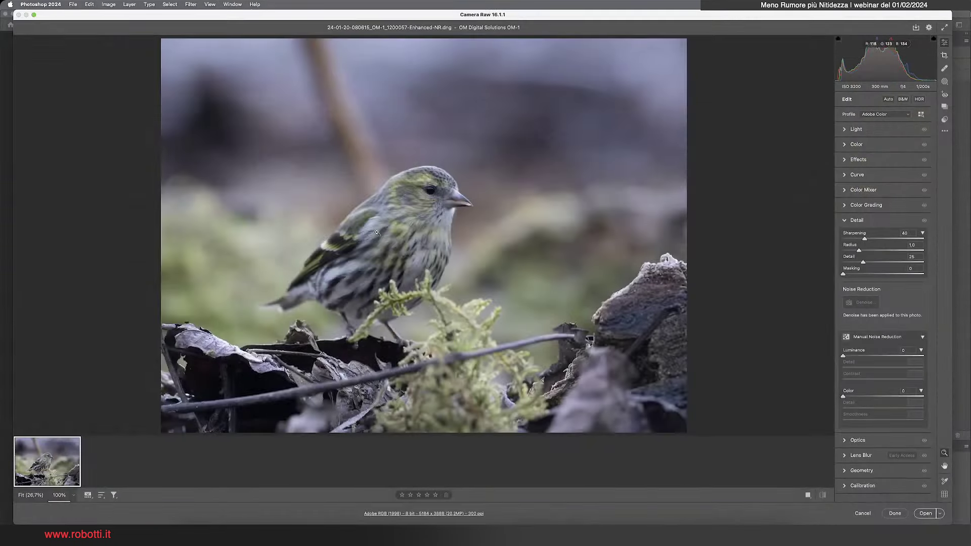
Zoom the denoised DNG preview to 100% on the siskin and pan across its breast feathers.
click(377, 233)
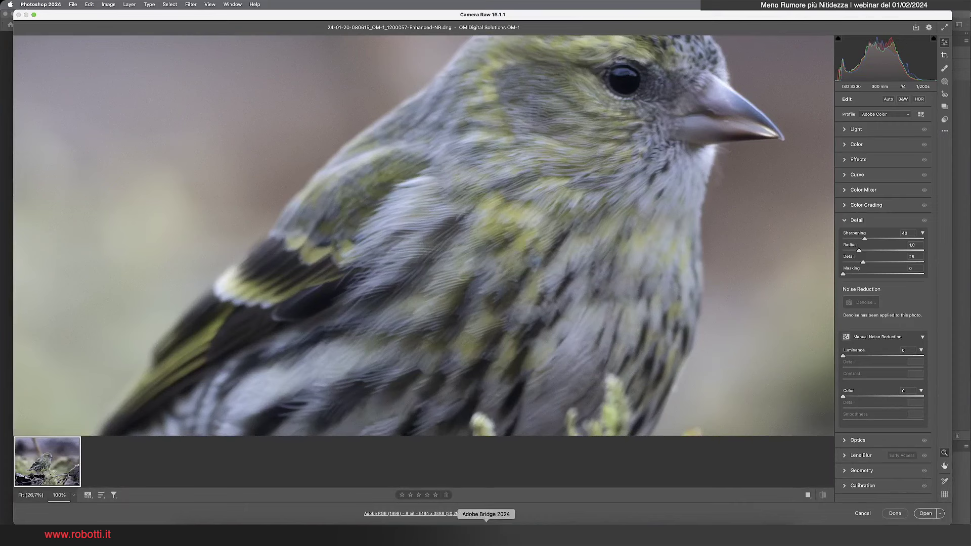
click(486, 535)
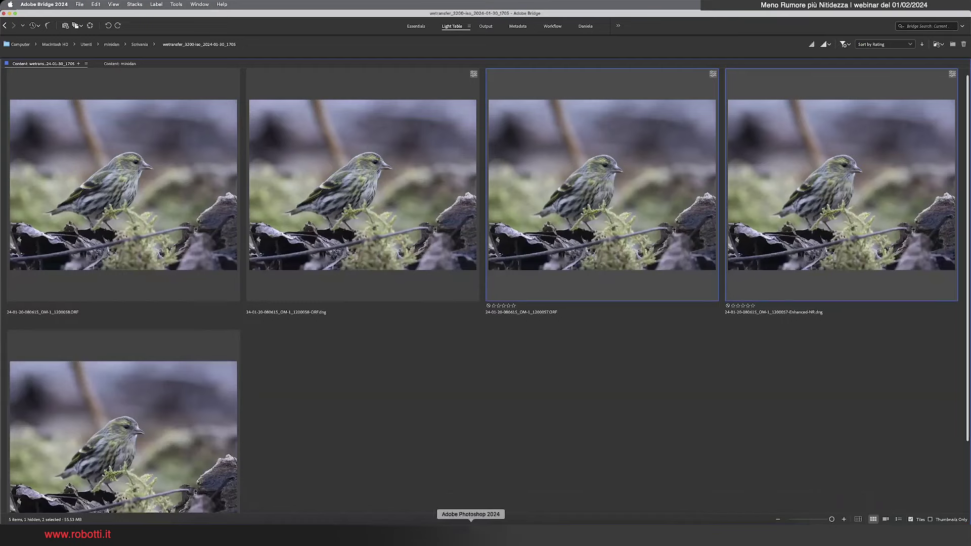
click(471, 534)
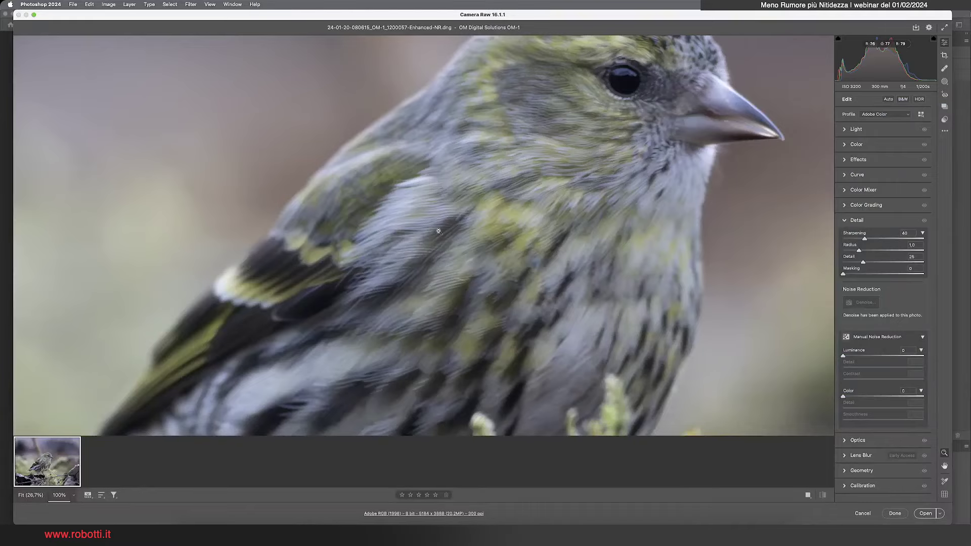
alt+click(439, 231)
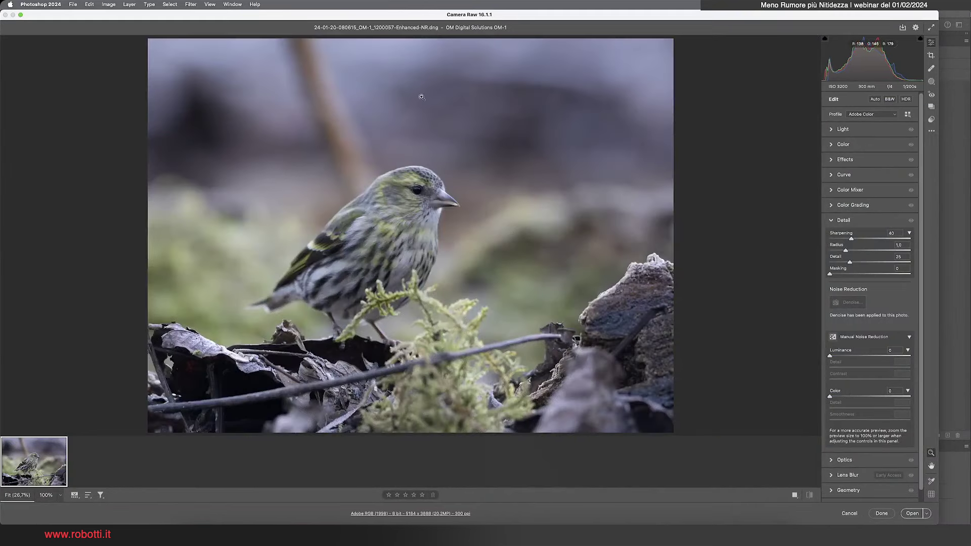
click(412, 241)
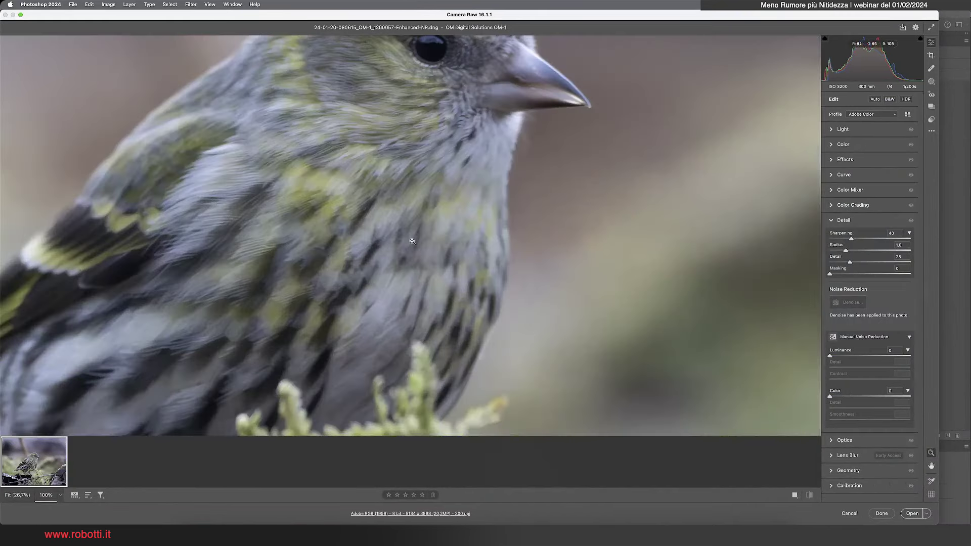
key(h)
mouse_move(352, 204)
mouse_down()
mouse_move(459, 251)
mouse_move(445, 171)
mouse_up()
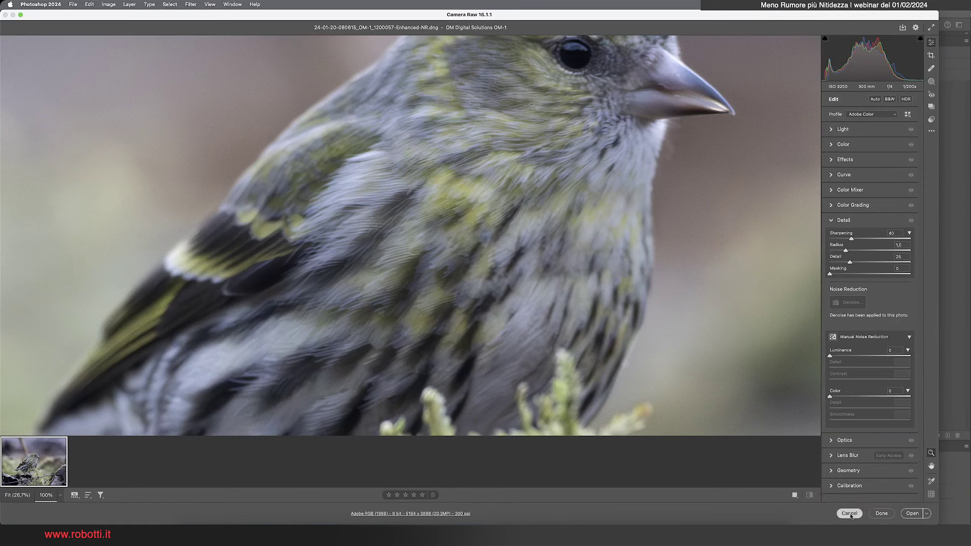
Cancel Camera Raw and open the original ORF raw file of the siskin from Bridge.
click(850, 514)
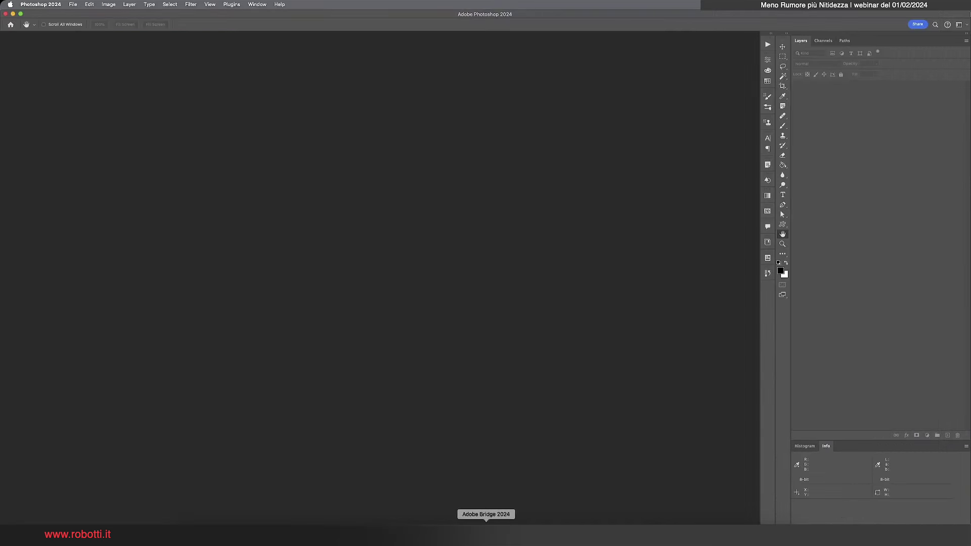
click(486, 533)
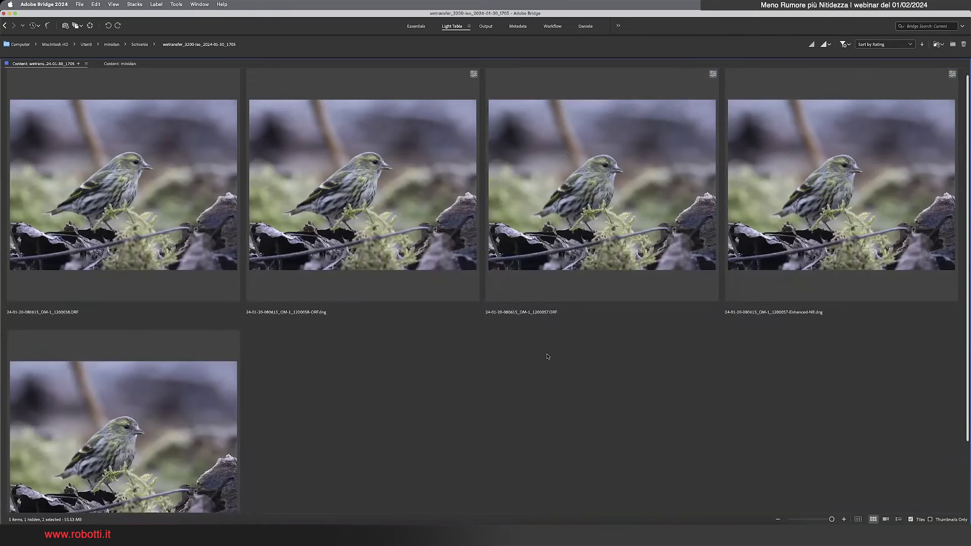
scroll(446, 360, down, 3)
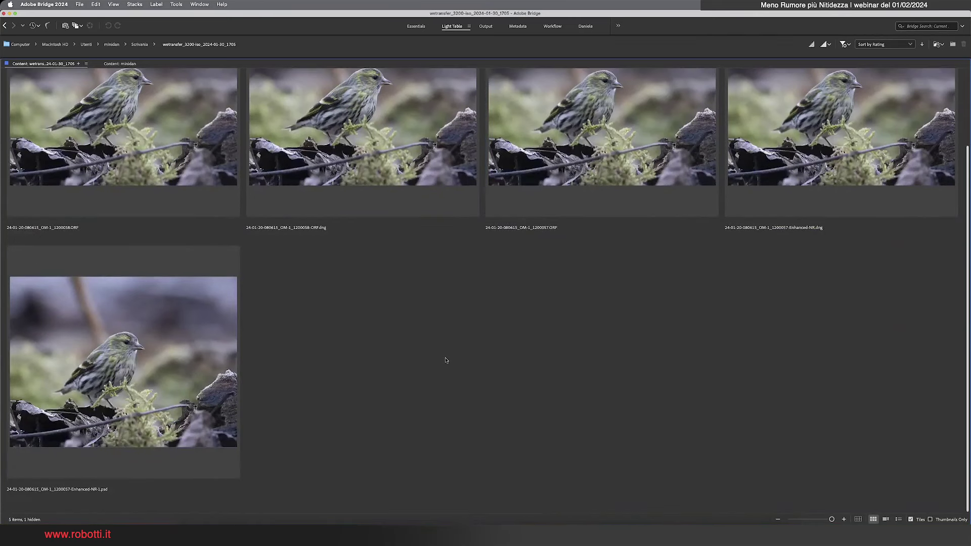
click(165, 313)
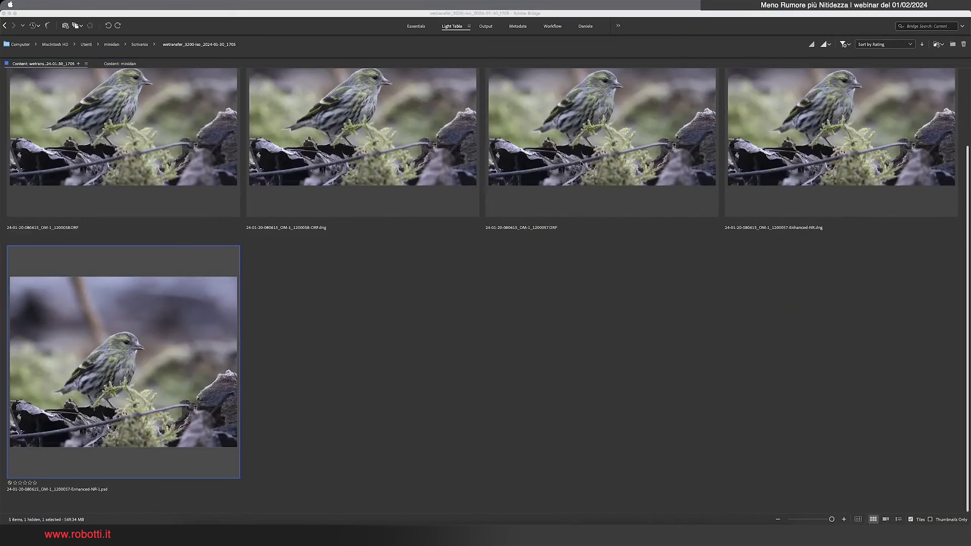
click(611, 137)
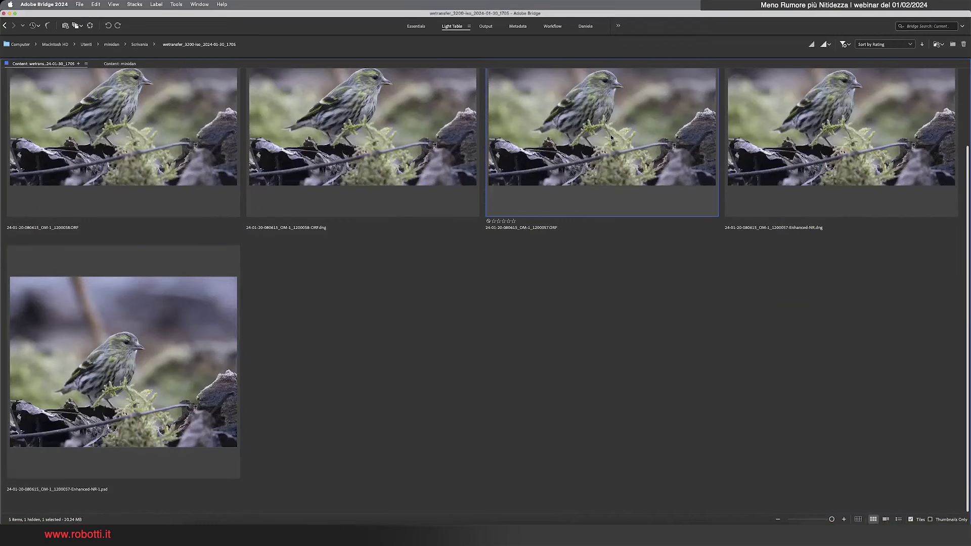
double_click(612, 137)
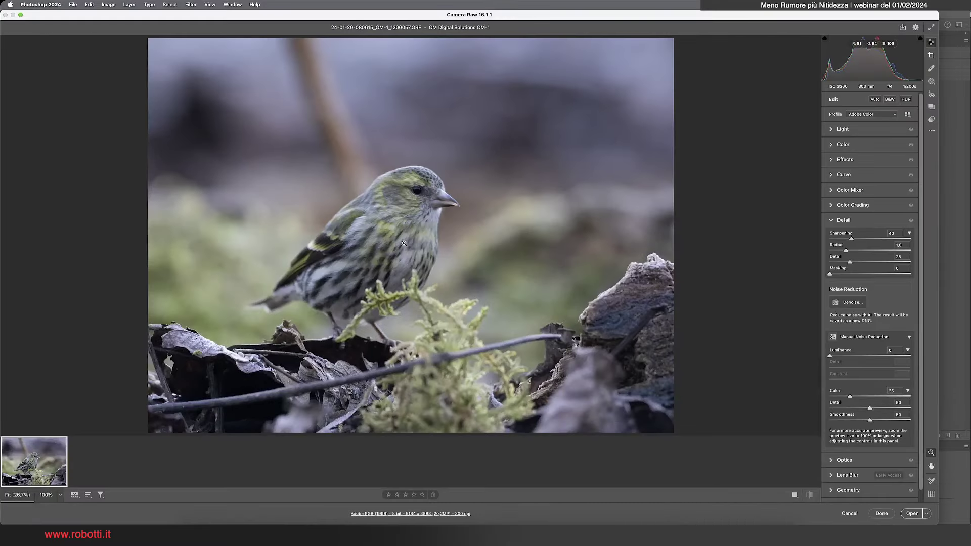
Inspect the noisy original at 100%, panning to the bird's head and eye, then cancel.
click(403, 243)
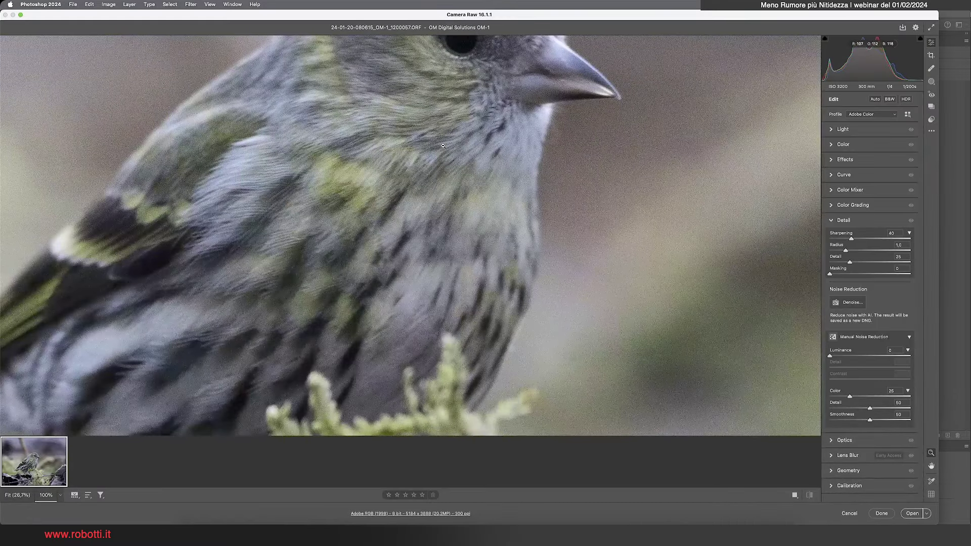
key(h)
mouse_move(443, 145)
mouse_down()
mouse_move(450, 311)
mouse_move(488, 225)
mouse_up()
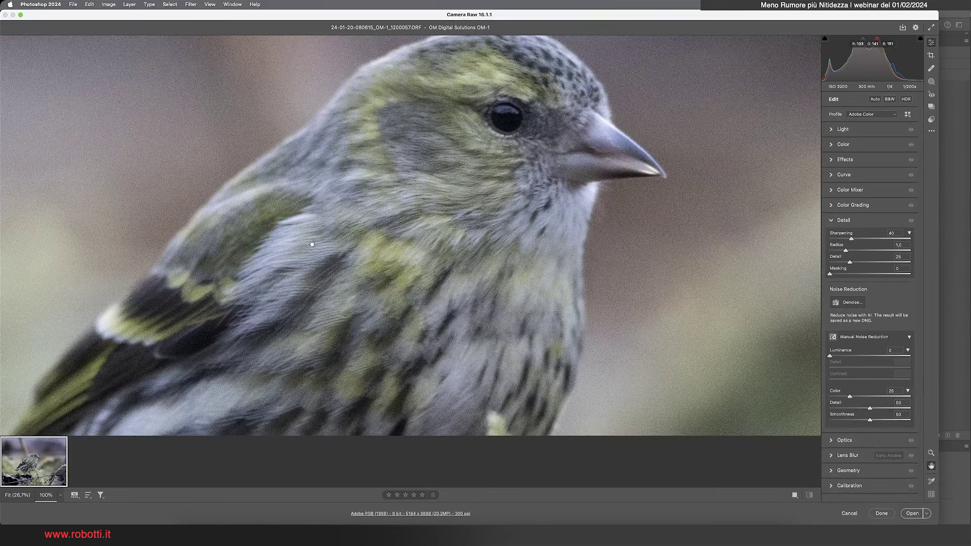
click(849, 513)
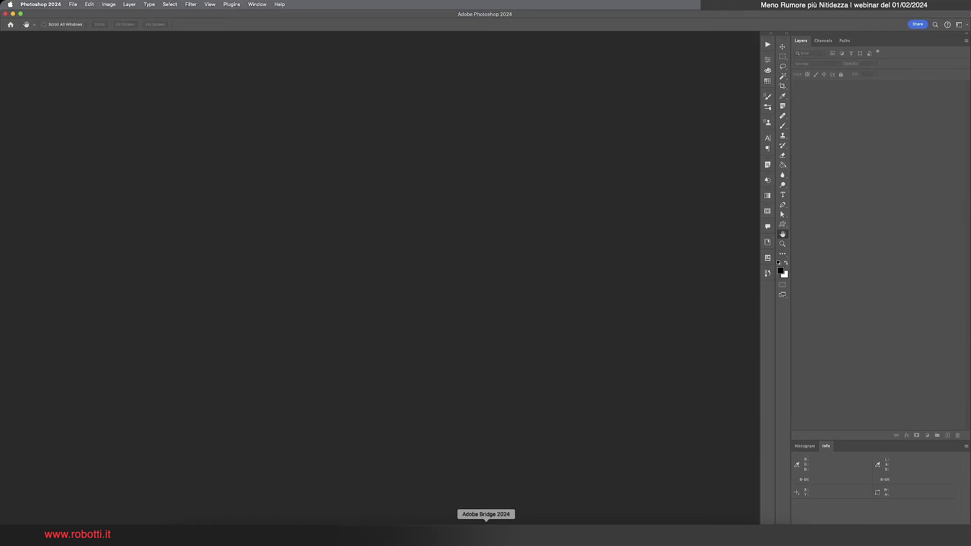
Open the Enhanced-NR-1 PSD from Bridge, hide the copy layer and select the bottom layer.
click(486, 530)
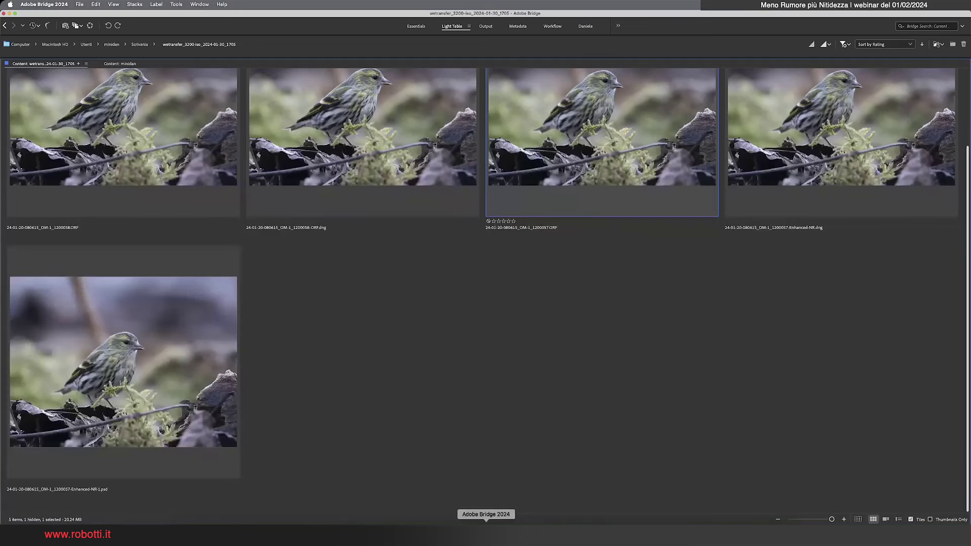
double_click(129, 370)
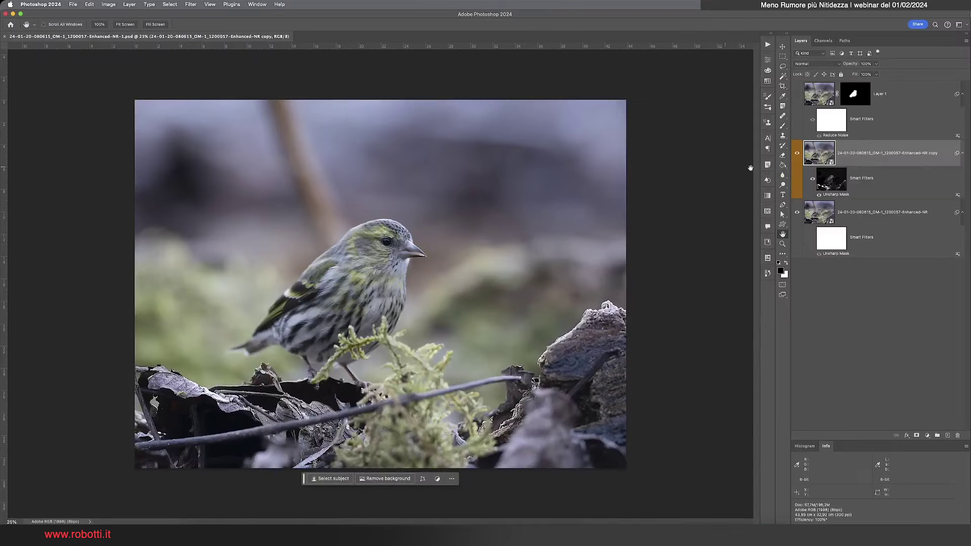
click(795, 153)
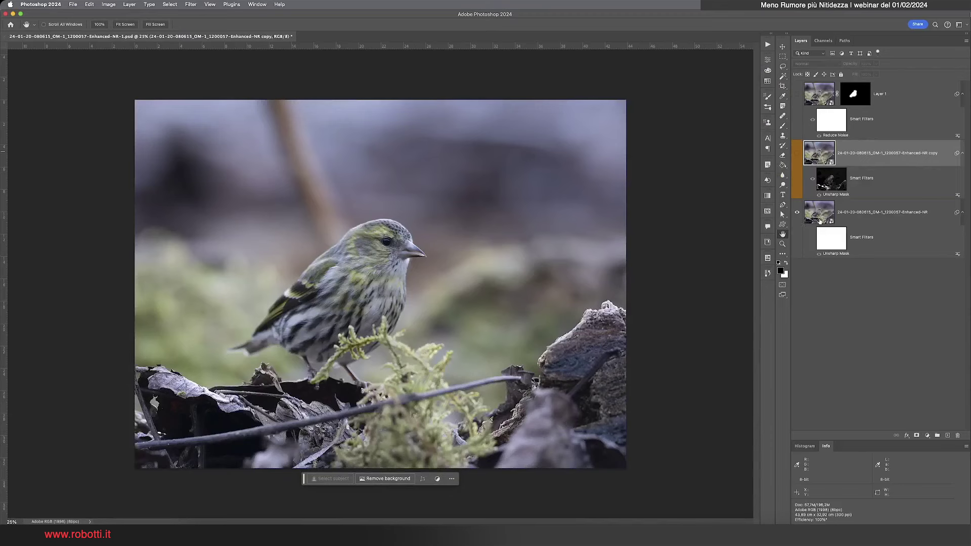
click(819, 219)
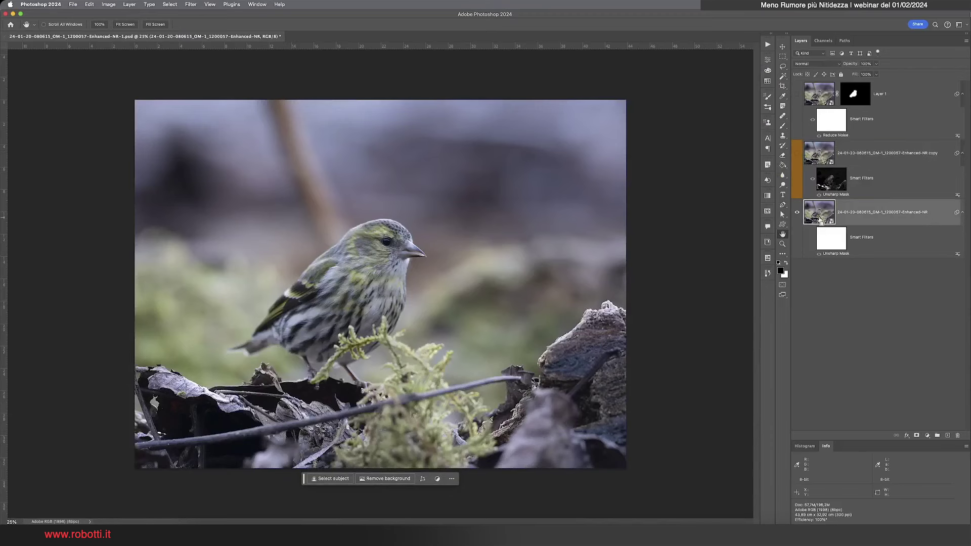
View the image at 100% and pan to frame the bird's head and breast.
key(super+1)
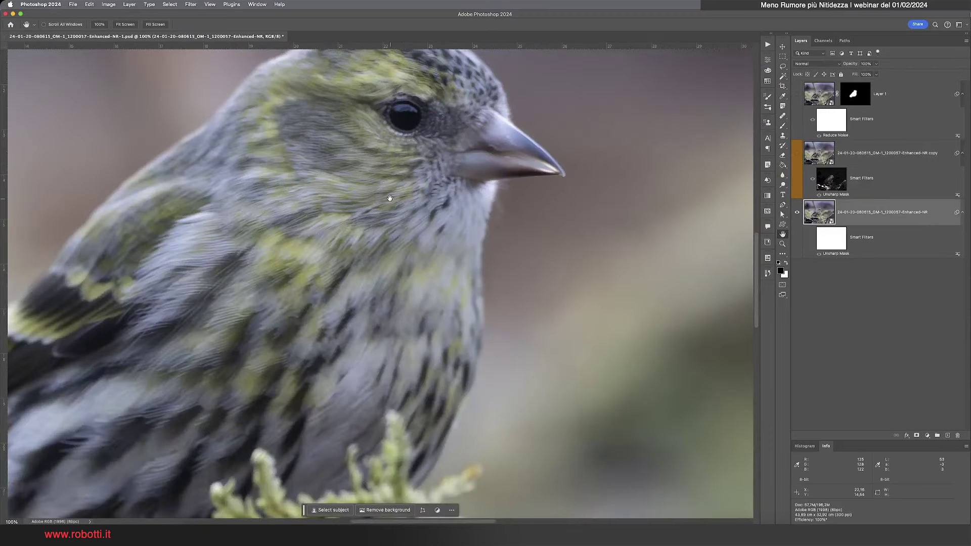
drag(389, 198, 506, 231)
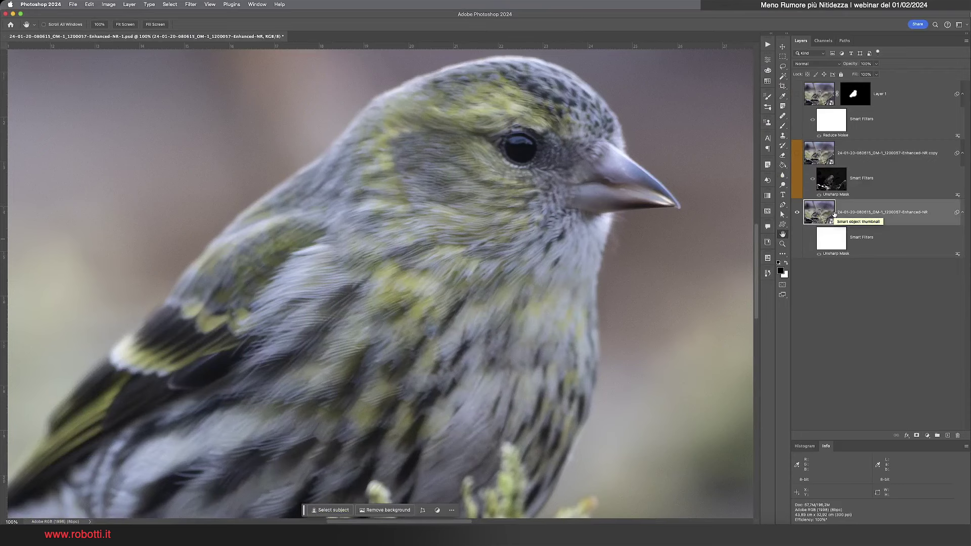
drag(434, 367, 496, 310)
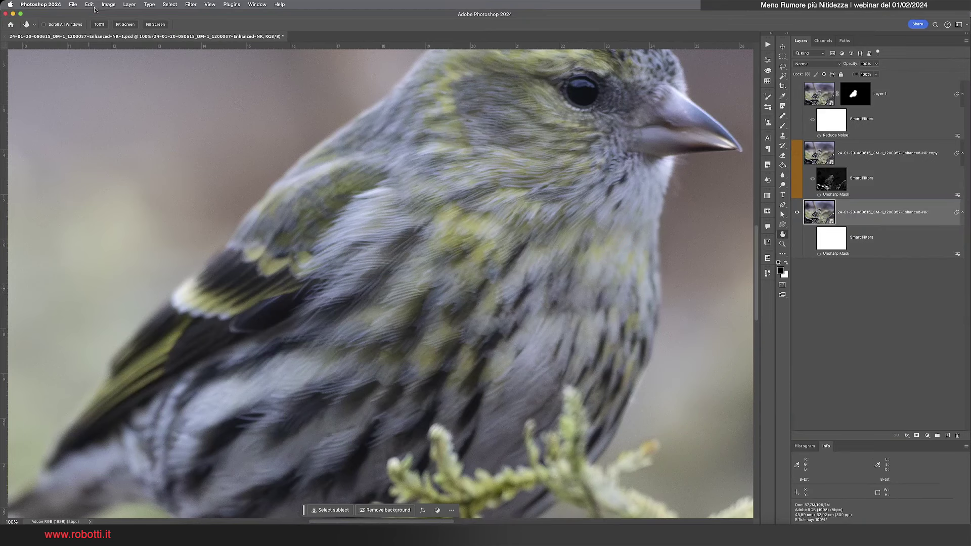
click(110, 6)
mouse_move(122, 75)
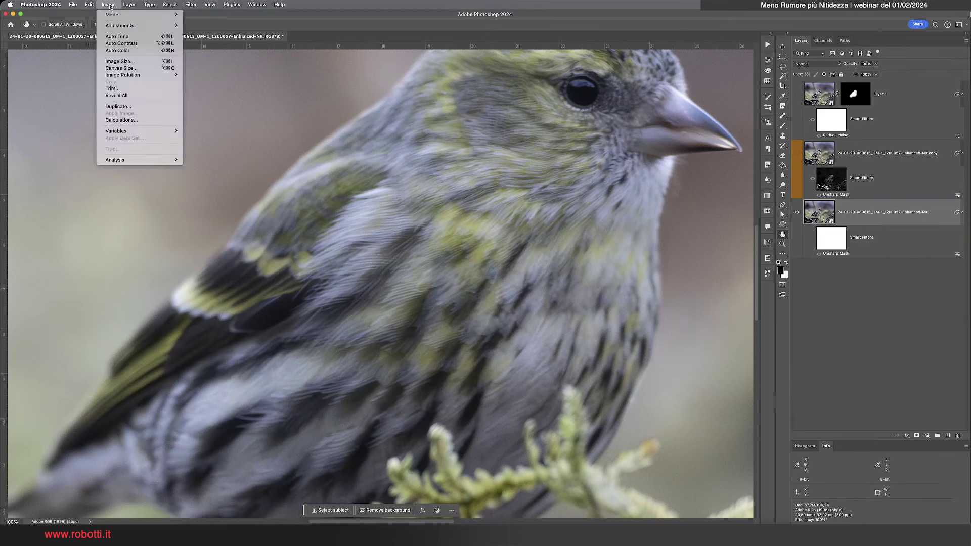
click(119, 61)
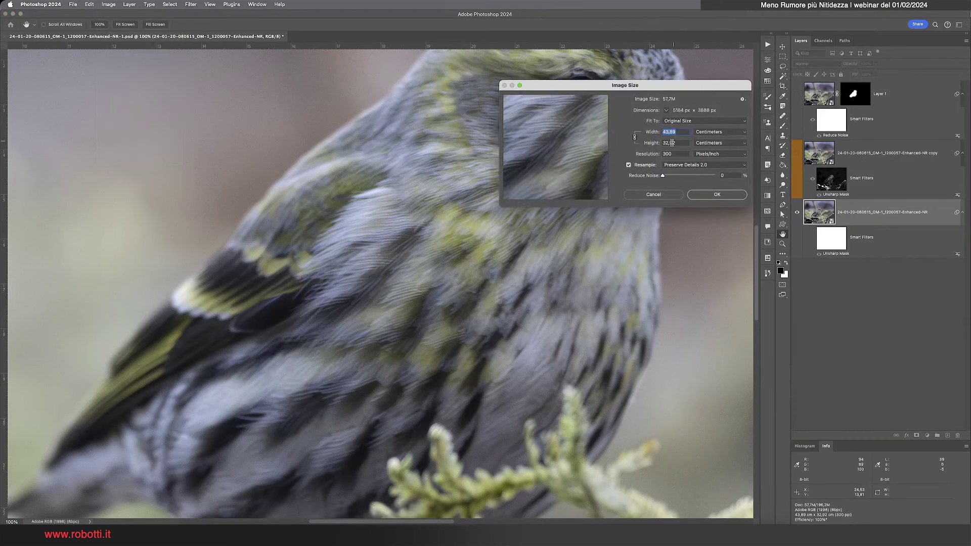
click(706, 134)
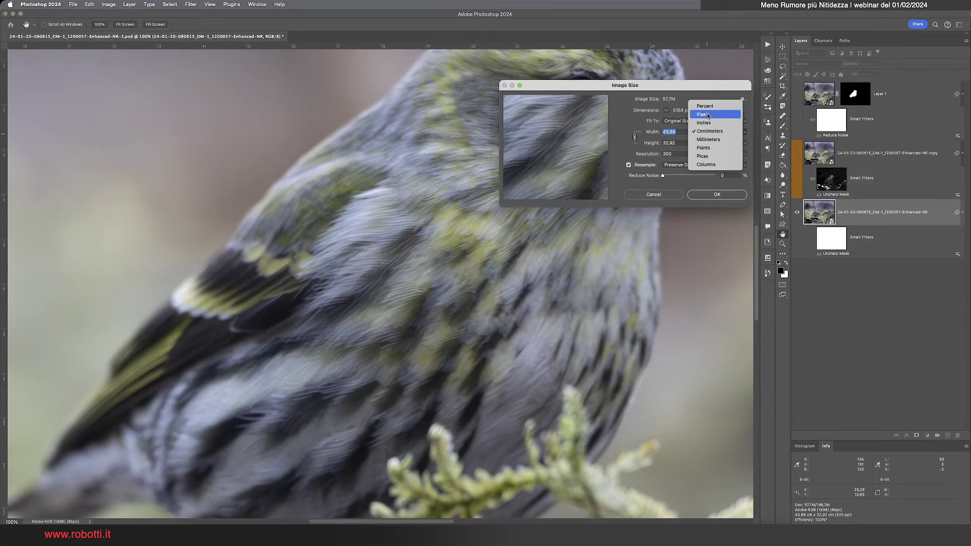
click(707, 116)
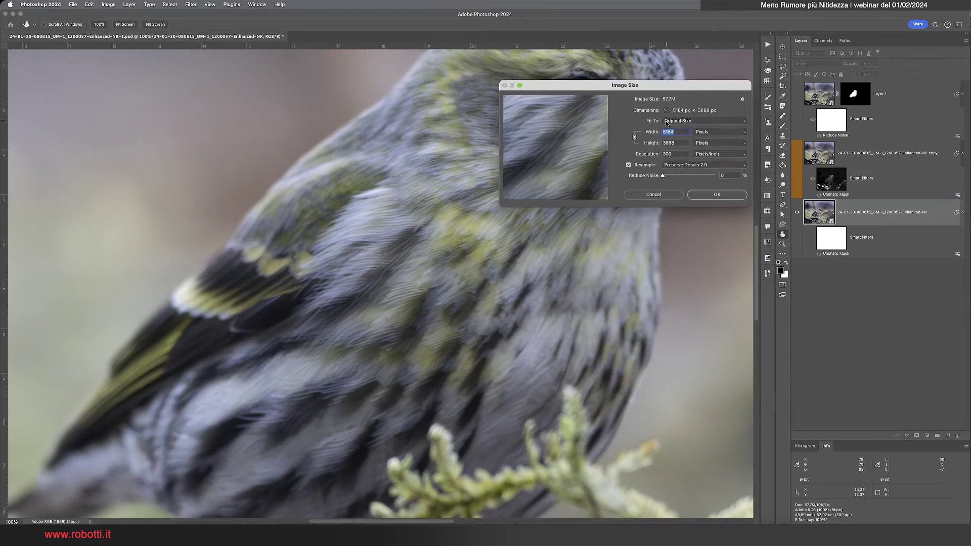
click(666, 195)
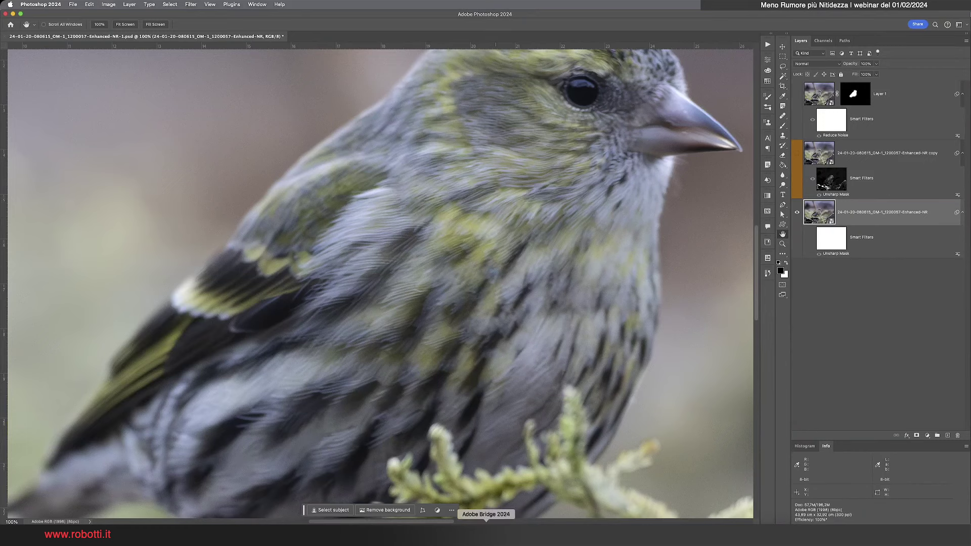
click(486, 523)
click(602, 150)
double_click(601, 149)
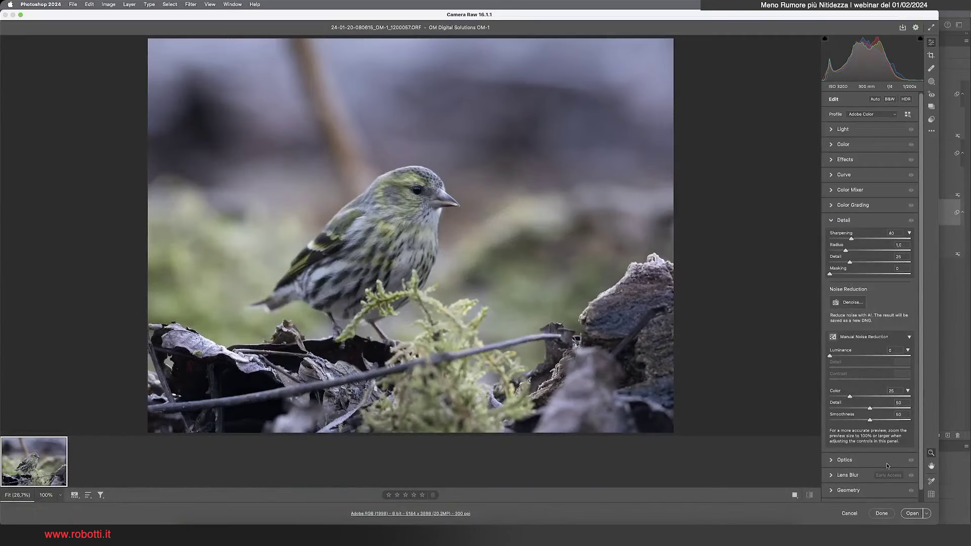
click(927, 516)
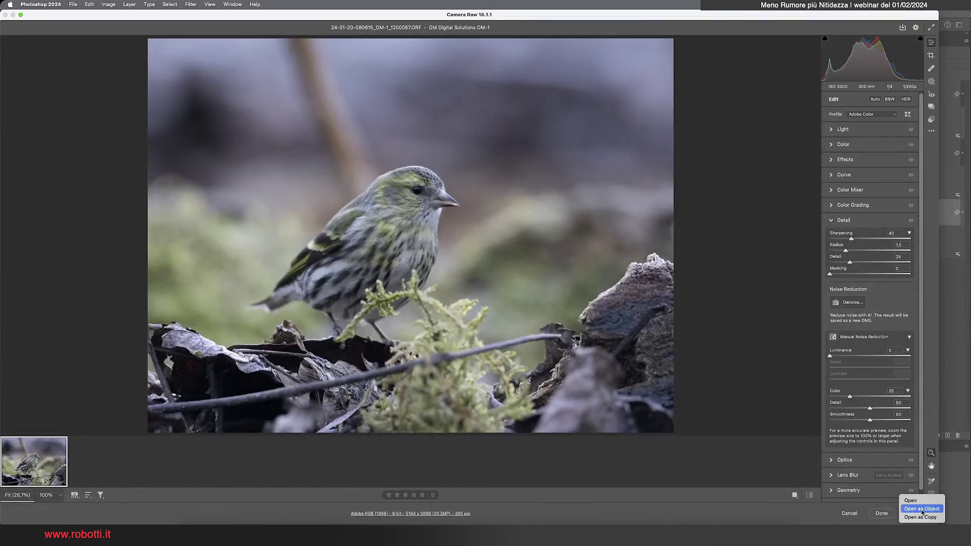
key(Escape)
click(849, 513)
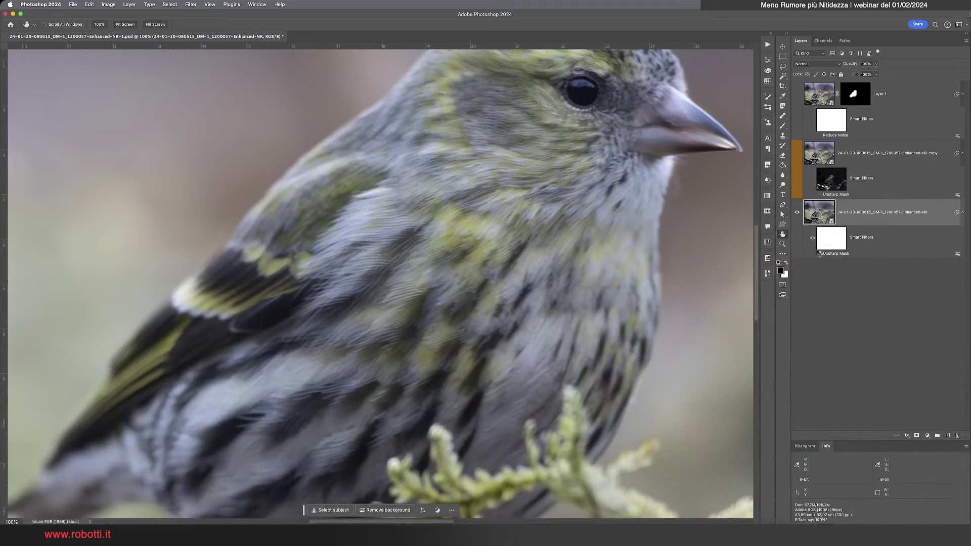
Turn the existing Unsharp Mask back on and apply Filter > Sharpen > Unsharp Mask as a smart filter.
click(819, 254)
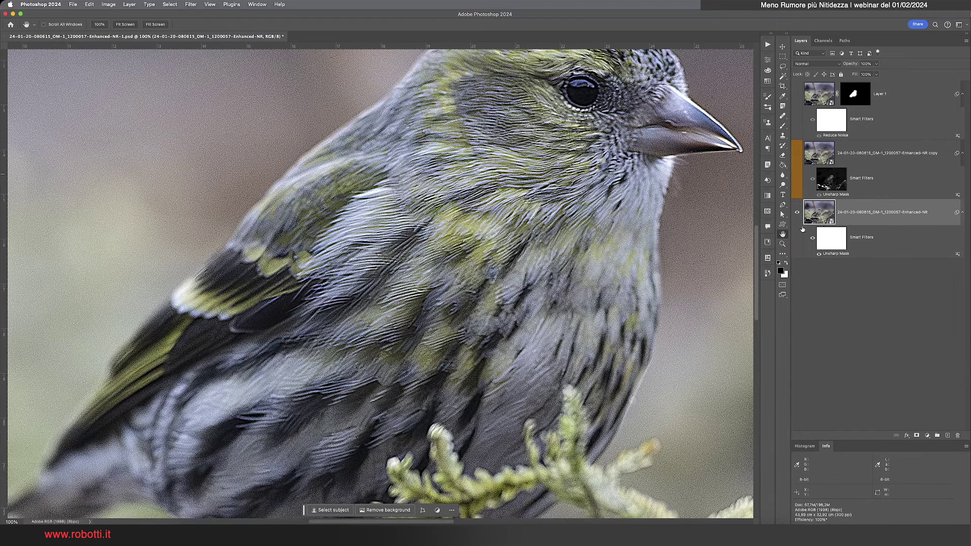
click(191, 5)
mouse_move(199, 140)
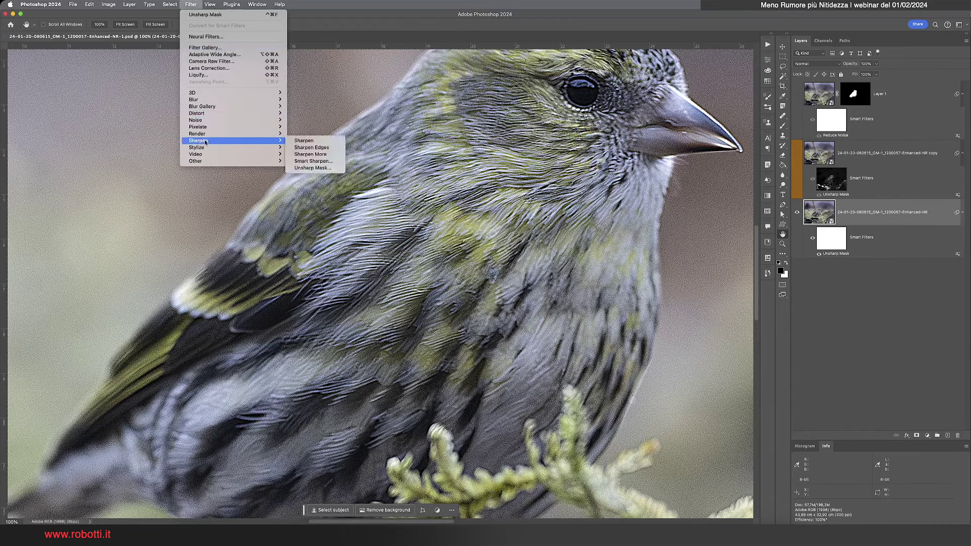
click(315, 168)
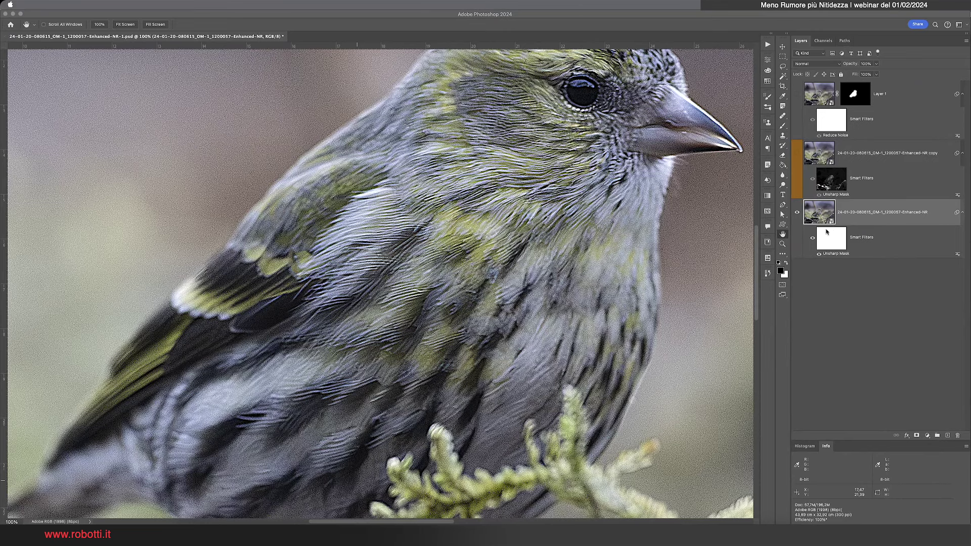
Review the existing Unsharp Mask settings (500%, radius 2.2), cancel, and hide that filter.
click(832, 251)
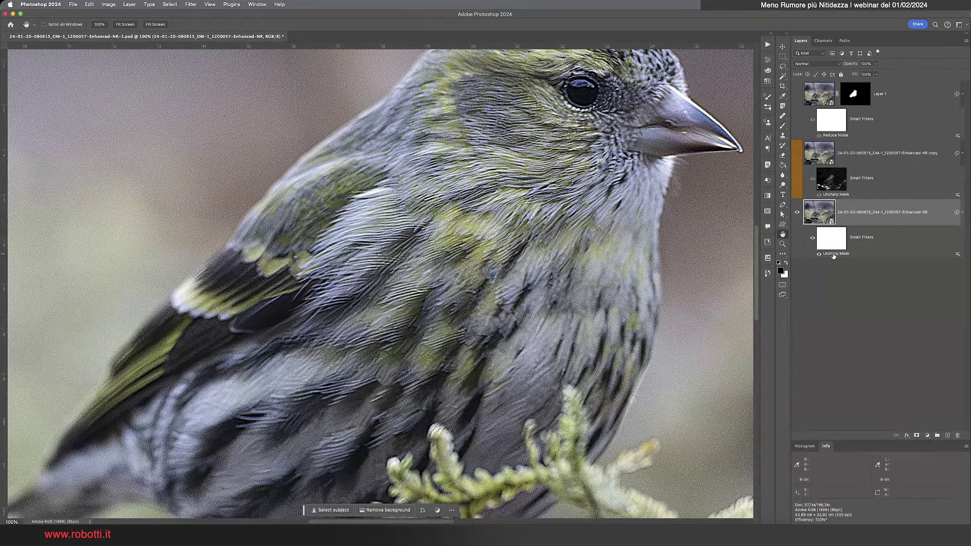
double_click(833, 255)
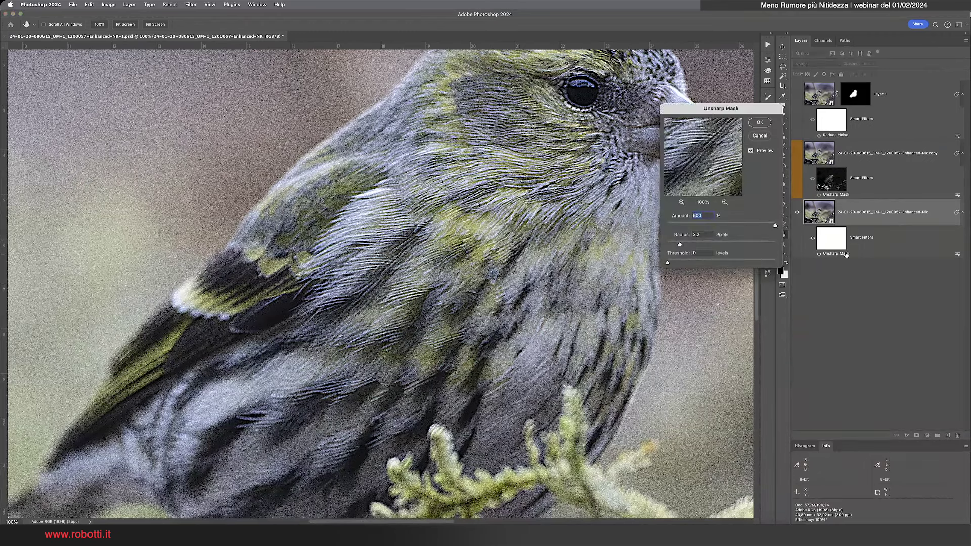
drag(725, 109, 660, 96)
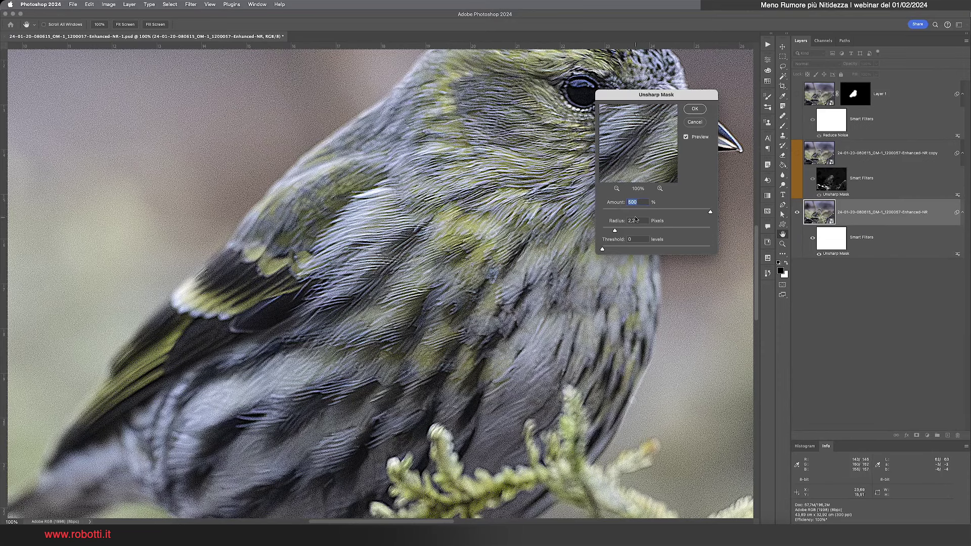
click(694, 122)
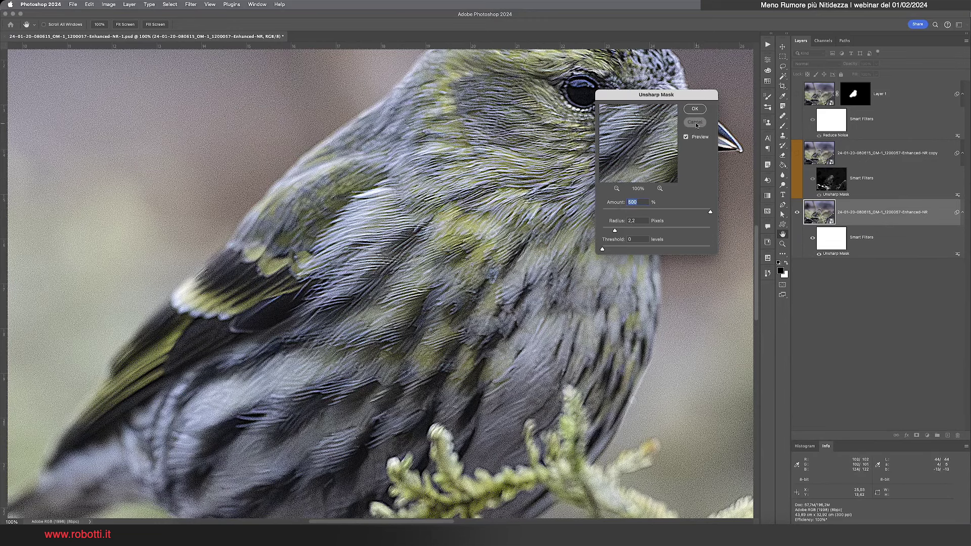
click(819, 255)
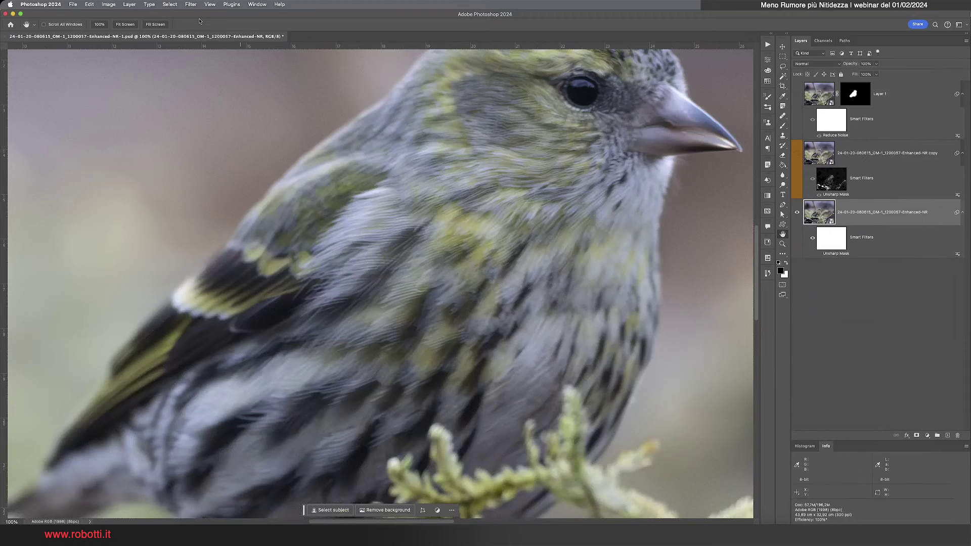
Add a new Unsharp Mask smart filter, starting with a minimal radius and an amount around 15–40.
click(191, 4)
mouse_move(198, 140)
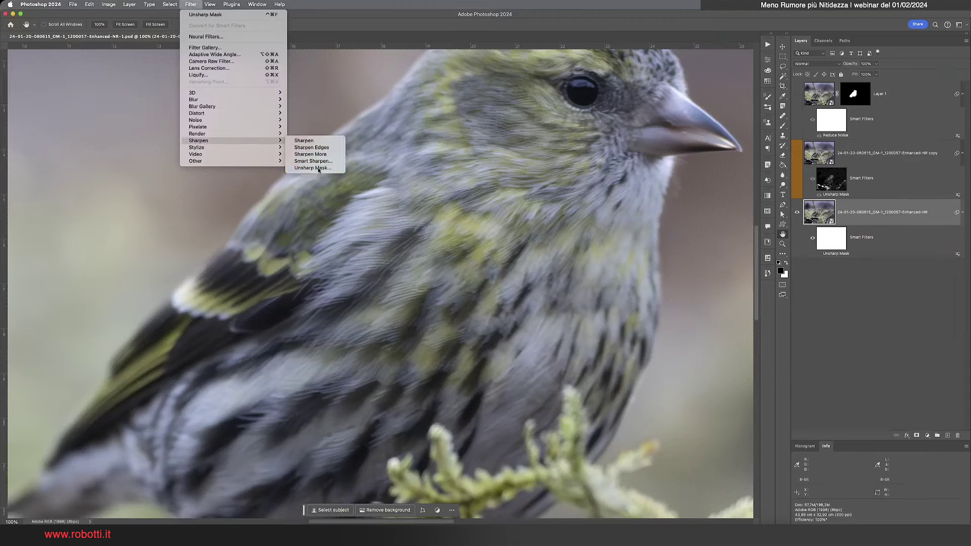
click(317, 170)
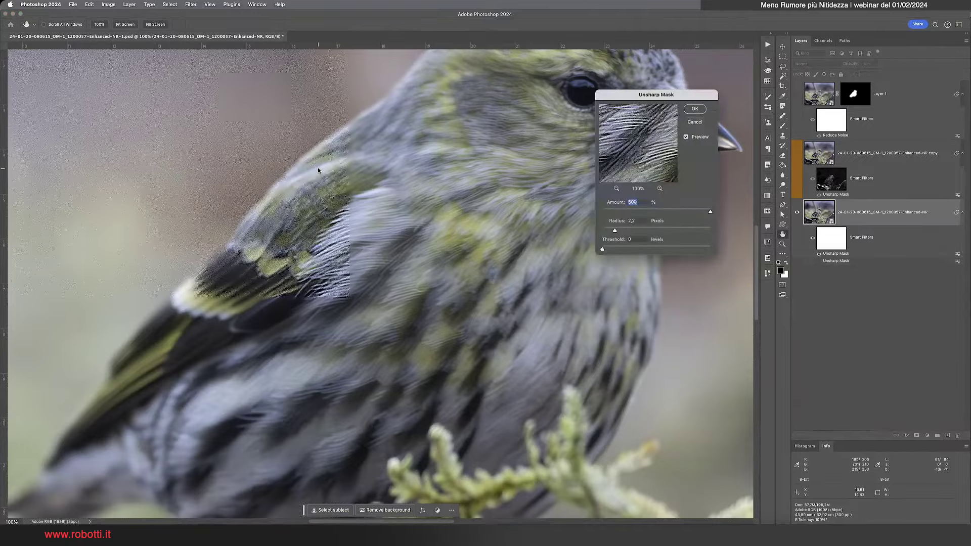
drag(615, 230, 607, 230)
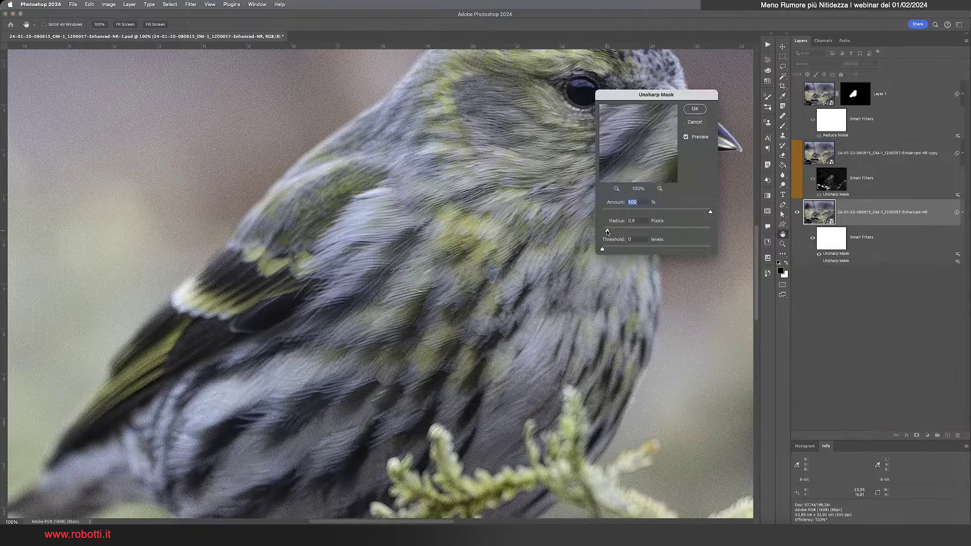
text(40)
key(Tab)
drag(624, 211, 610, 211)
key(shift+Tab)
key(Up)
Pan the Unsharp Mask preview across several feather areas, including the dark feather band.
mouse_move(633, 127)
mouse_down()
mouse_move(626, 141)
mouse_move(636, 152)
mouse_move(649, 146)
mouse_move(647, 155)
mouse_up()
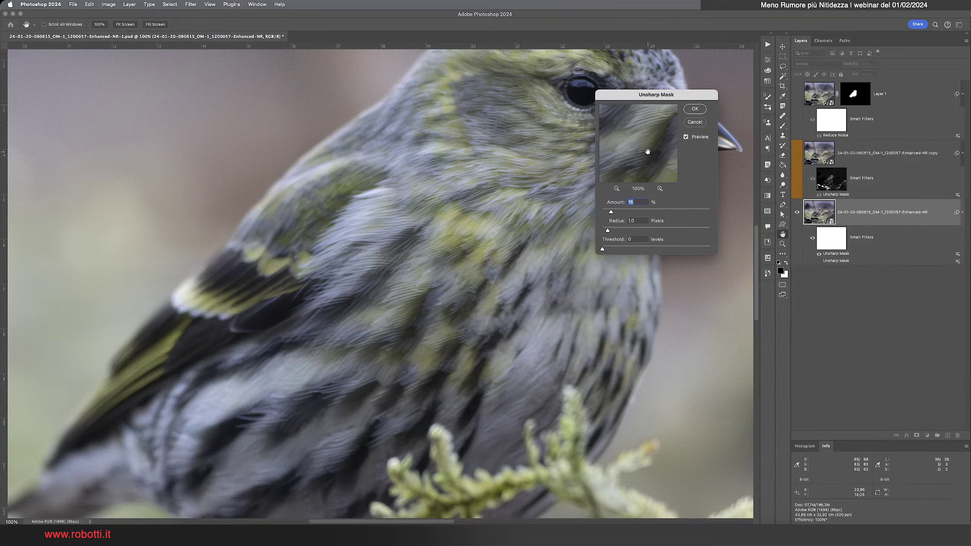
mouse_move(647, 151)
mouse_down()
mouse_move(639, 148)
mouse_move(650, 153)
mouse_up()
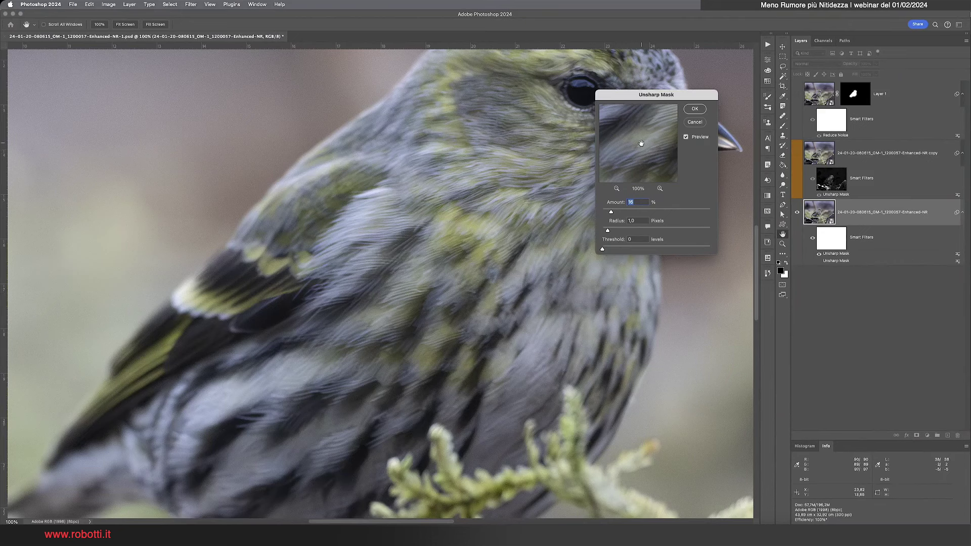
drag(640, 95, 659, 103)
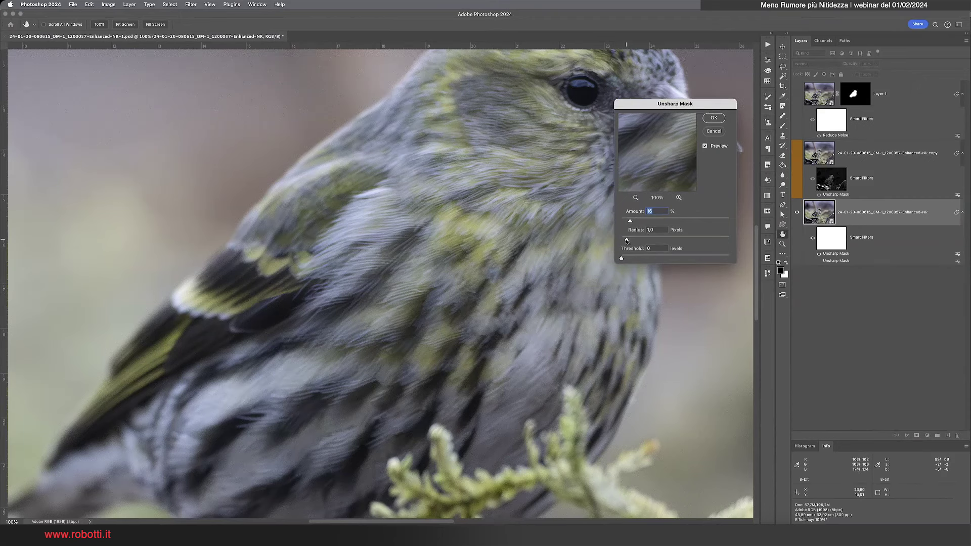
mouse_move(646, 154)
mouse_down()
mouse_move(665, 165)
mouse_move(666, 153)
mouse_up()
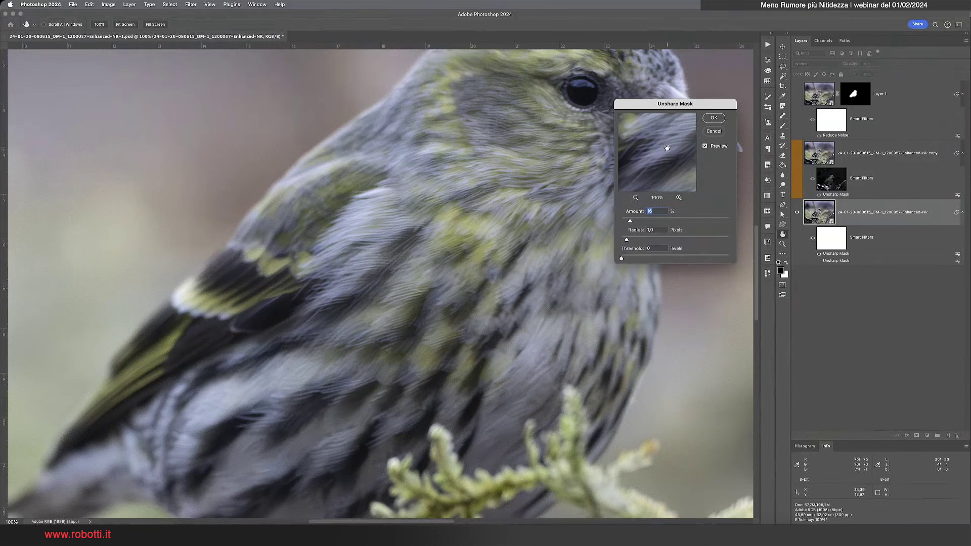
drag(662, 143, 649, 154)
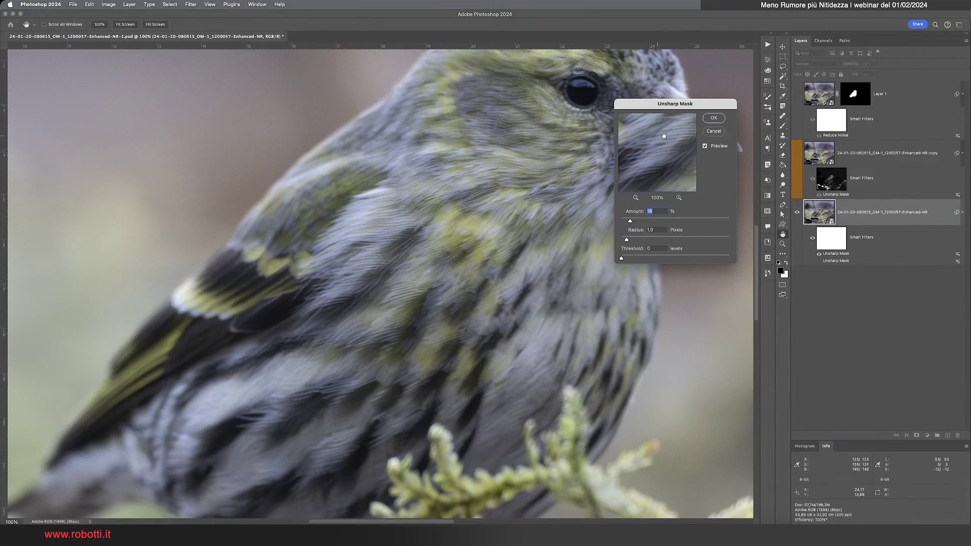
mouse_move(645, 165)
mouse_down()
mouse_move(640, 144)
mouse_move(668, 139)
mouse_up()
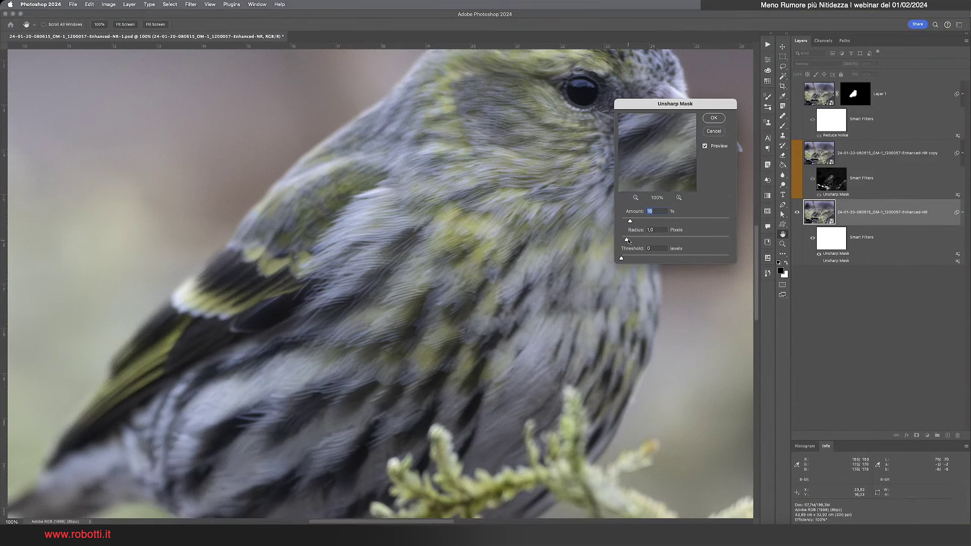
Set the radius to 0.8 pixels and raise the amount stepwise through 90% to about 179%.
drag(627, 239, 625, 239)
click(625, 239)
drag(630, 222, 658, 225)
drag(658, 225, 687, 221)
drag(623, 241, 639, 241)
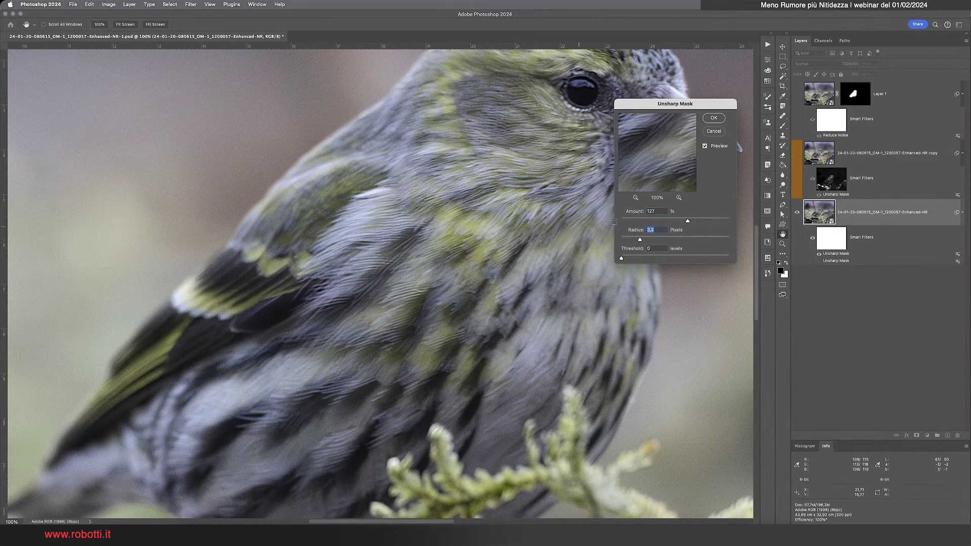
mouse_move(687, 220)
mouse_down()
mouse_move(677, 223)
mouse_move(687, 223)
mouse_up()
drag(687, 221, 697, 221)
drag(696, 221, 713, 222)
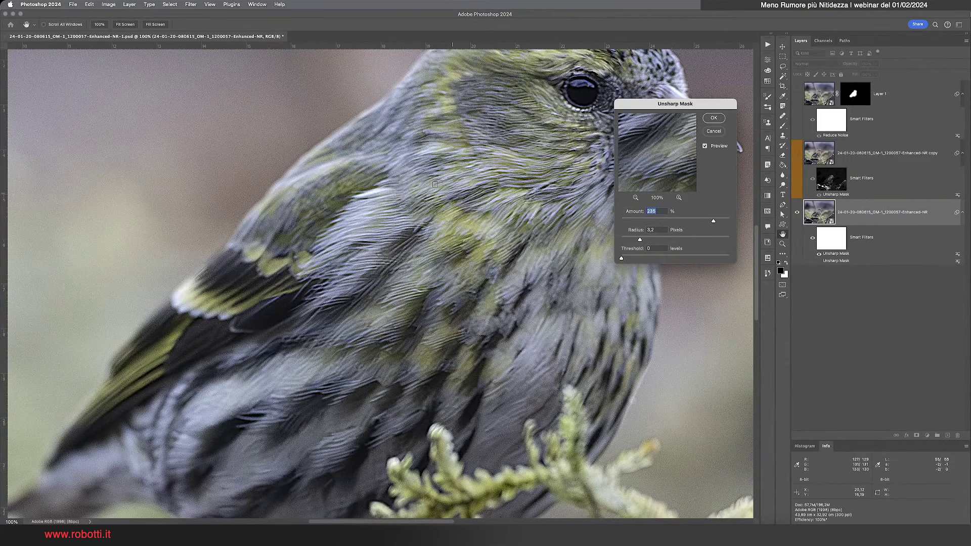
drag(677, 103, 696, 195)
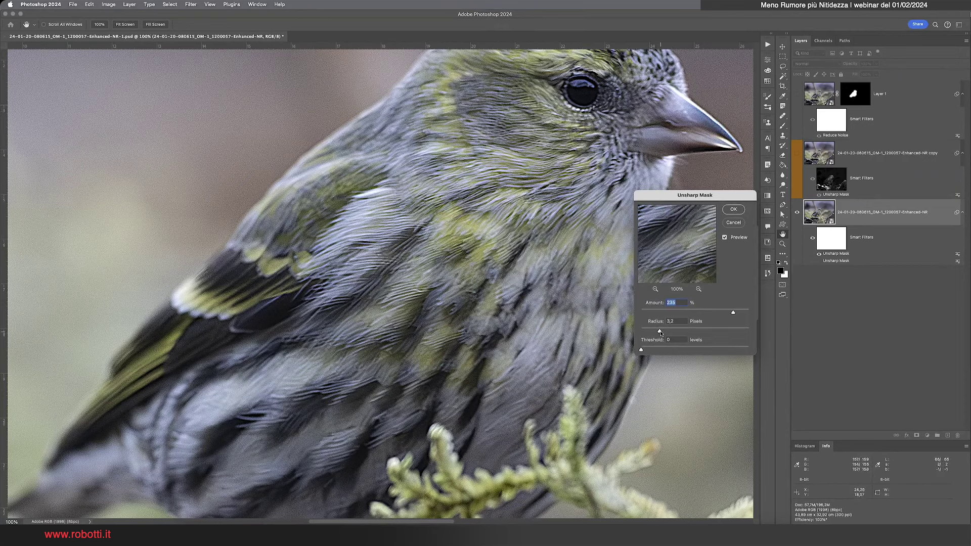
Set radius 2.1 and amount 261%, toggling Preview to compare against the unsharpened image.
drag(659, 331, 653, 332)
drag(733, 313, 737, 311)
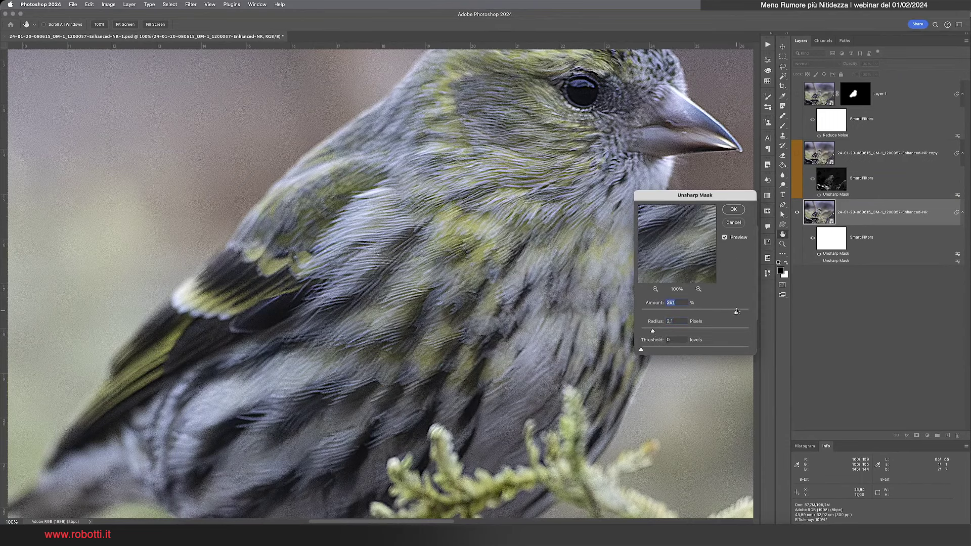
click(724, 237)
click(724, 238)
click(725, 237)
click(724, 238)
click(724, 239)
click(725, 237)
click(725, 237)
Push the amount to 500% with a 1.9-pixel radius, zoom out to check, and accept.
drag(741, 314, 749, 313)
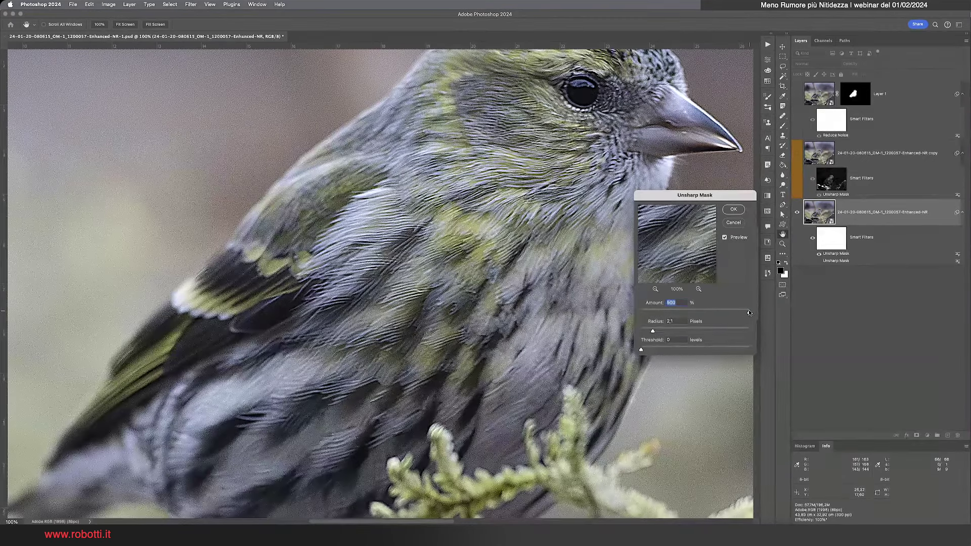
drag(654, 331, 649, 332)
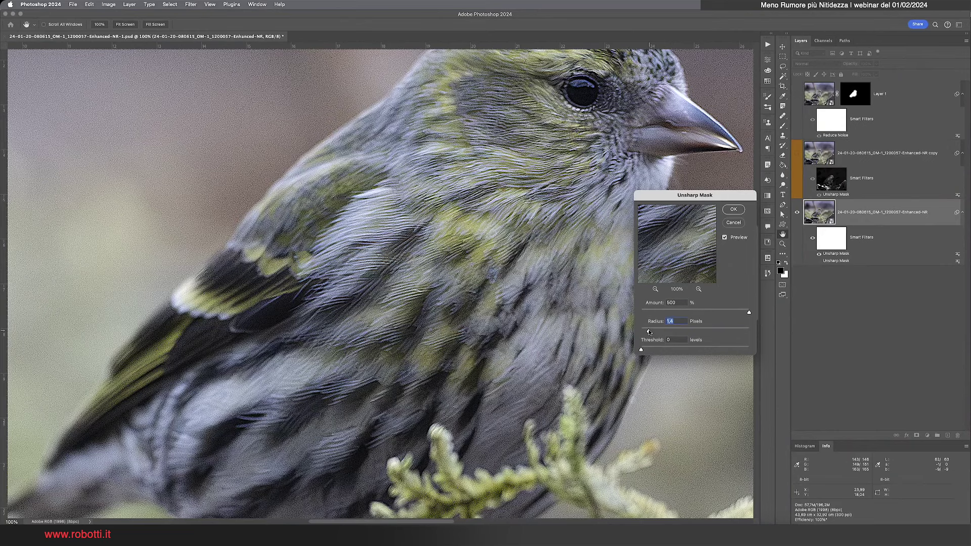
key(alt)
alt+click(544, 266)
alt+click(545, 267)
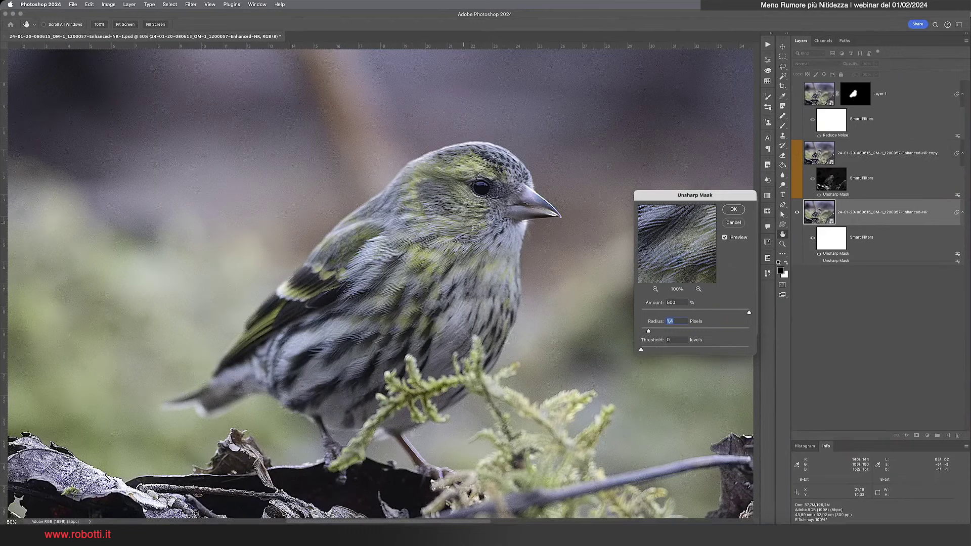
click(735, 211)
Zoom to 100% on the sharpened siskin and scroll to frame its head and upper body.
key(ctrl)
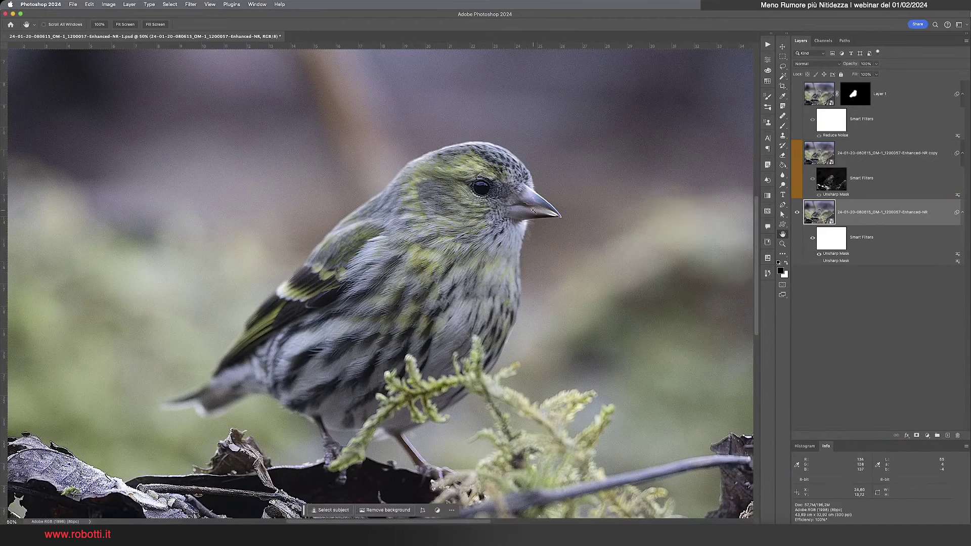
ctrl+click(532, 210)
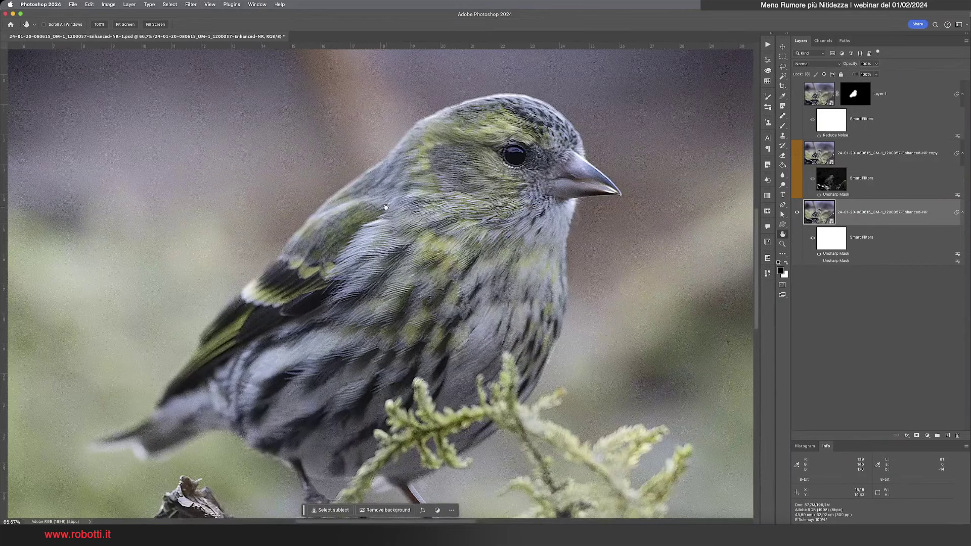
scroll(385, 207, up, 3)
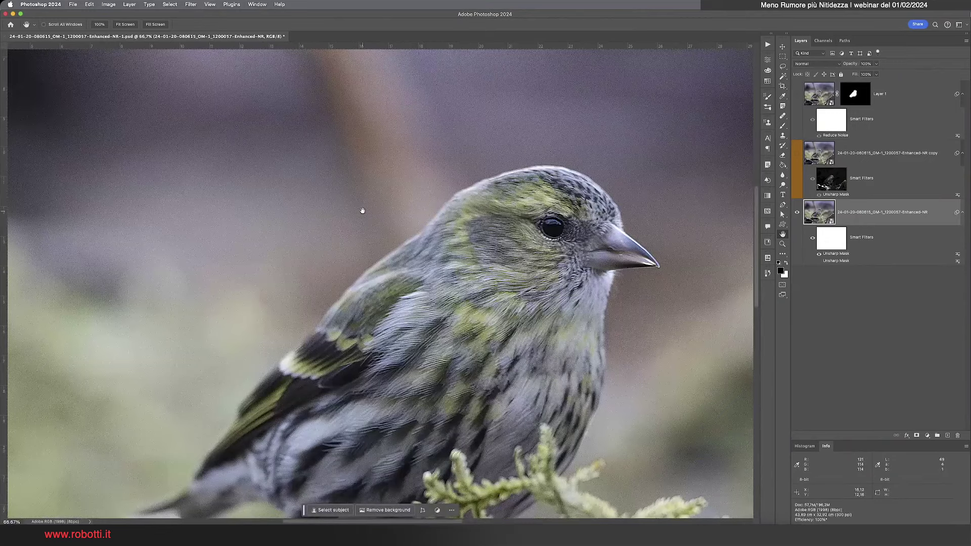
key(ctrl+plus)
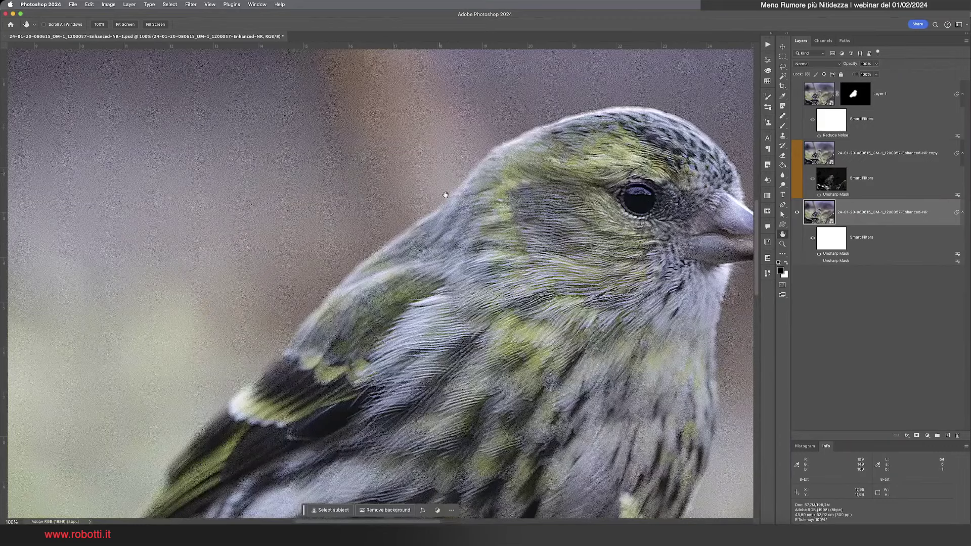
scroll(539, 208, right, 1)
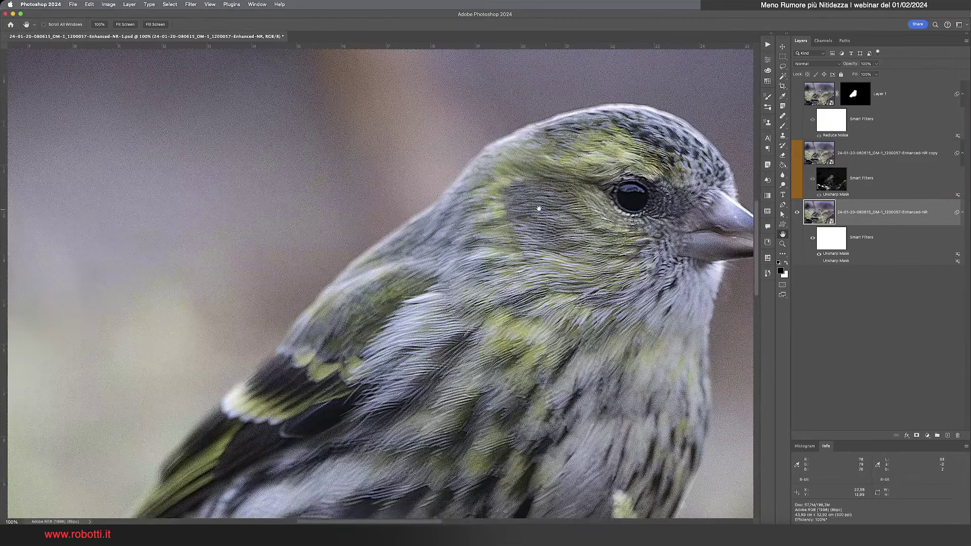
scroll(538, 208, right, 5)
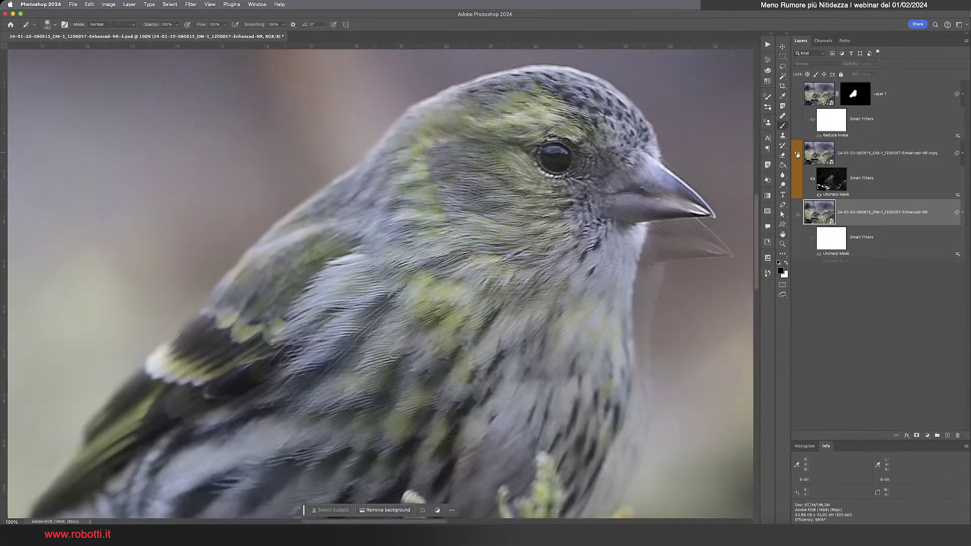
View the copy layer's Unsharp Mask filter mask on its own, then return to the photo.
click(833, 184)
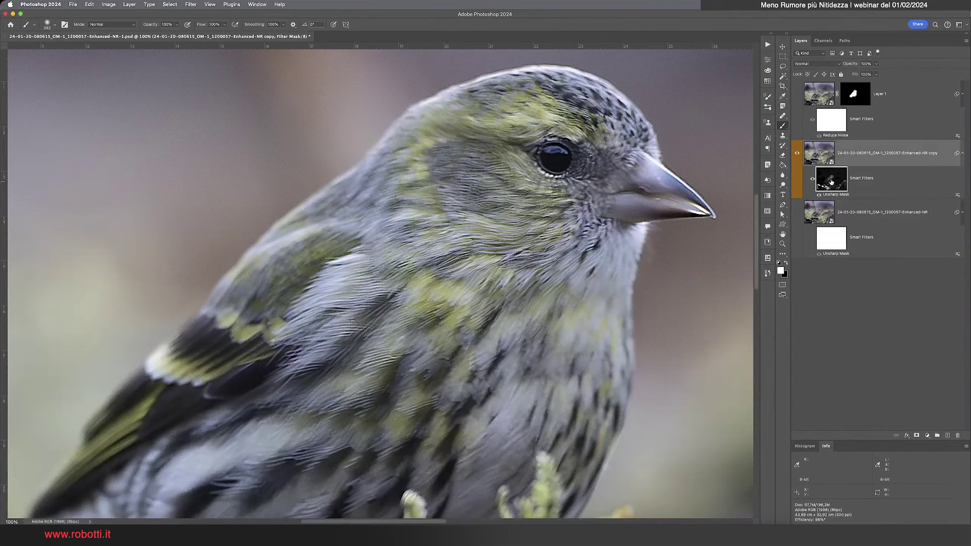
alt+click(832, 182)
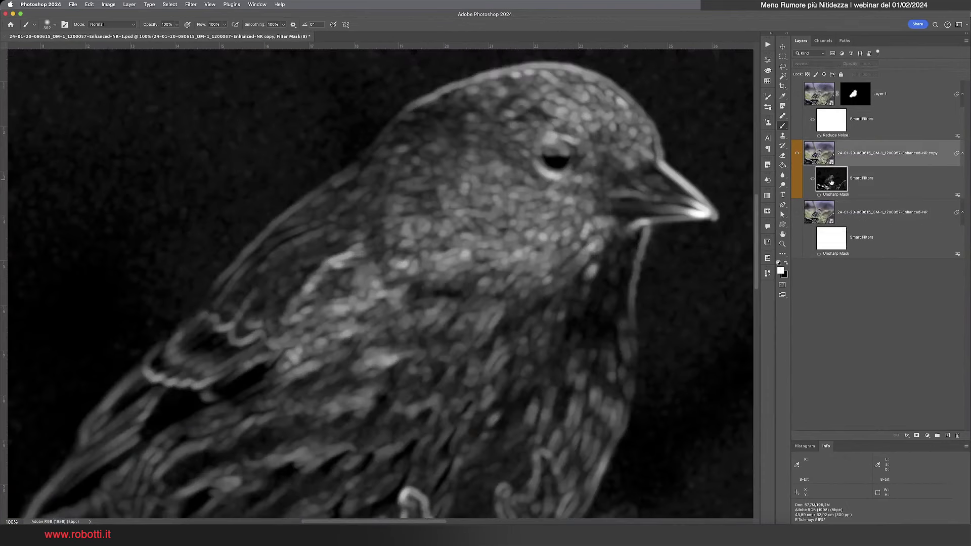
alt+click(831, 182)
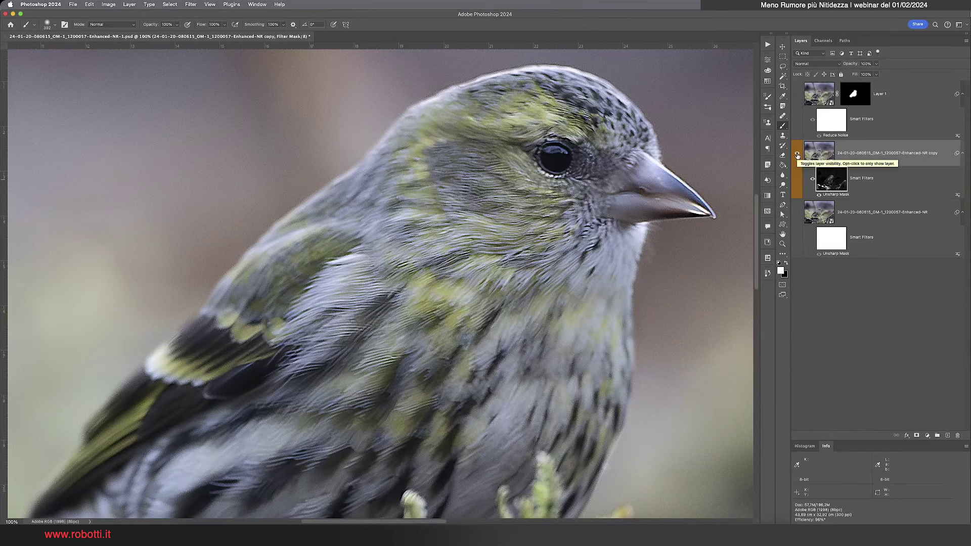
Hide the sharpened copy layer, show the bottom Enhanced-NR layer and select it.
click(797, 155)
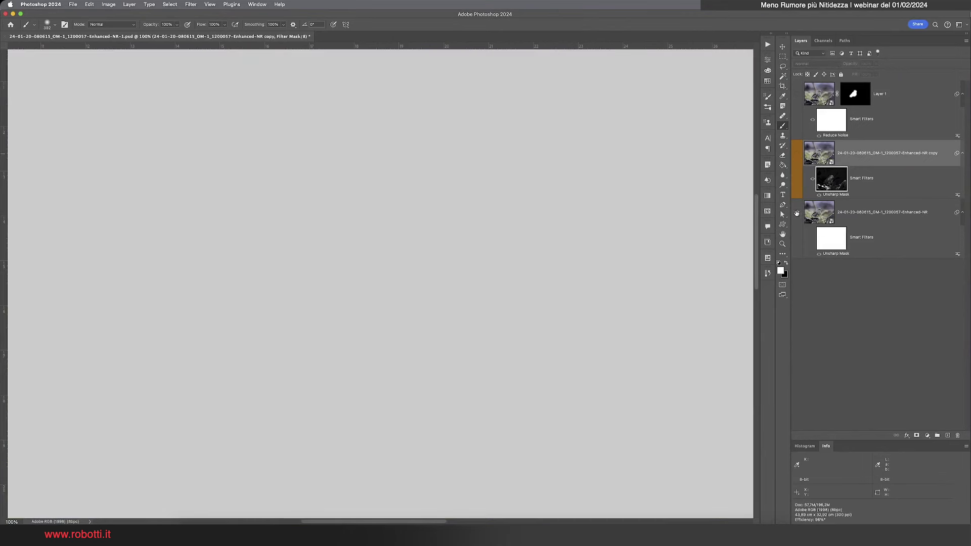
click(797, 213)
click(822, 217)
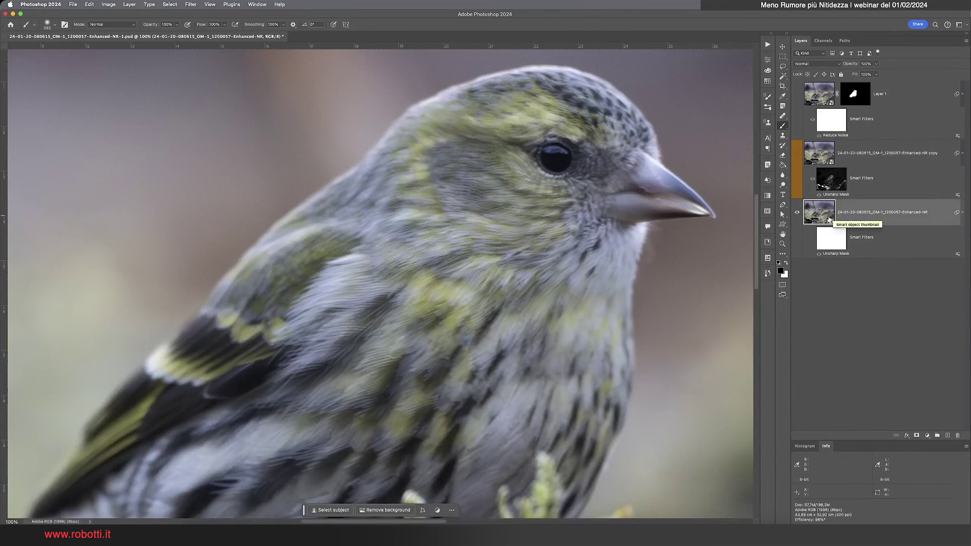
Duplicate the bottom photo layer and move the copy to the top of the stack.
key(h)
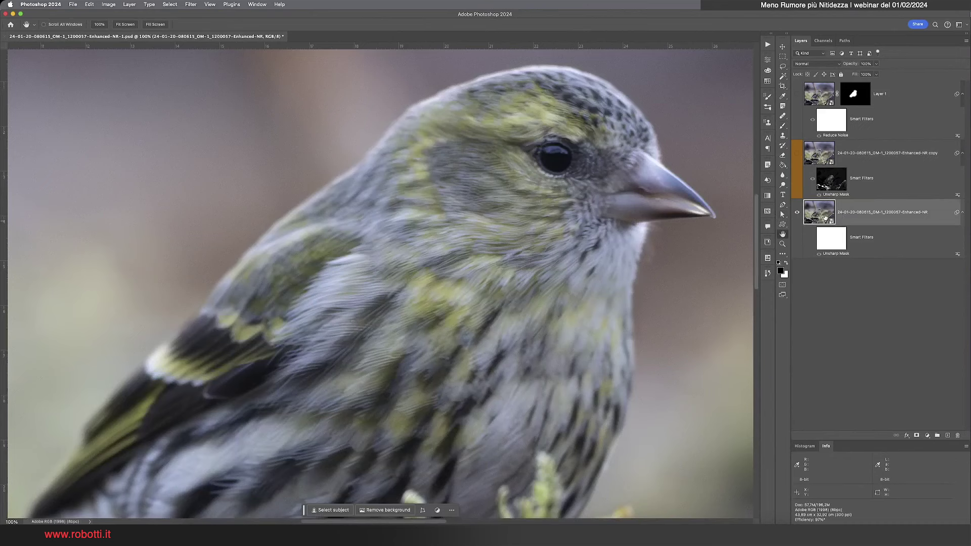
key(ctrl+j)
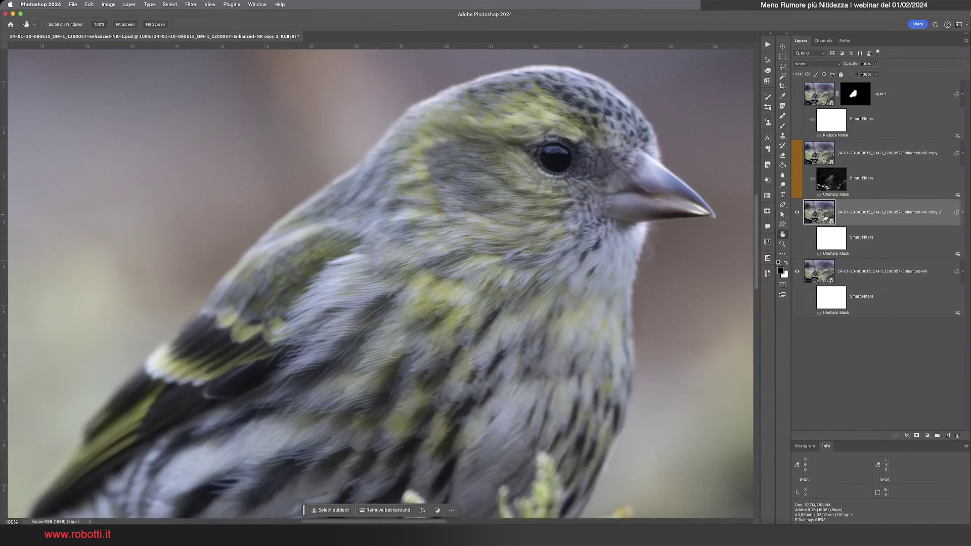
drag(824, 216, 838, 81)
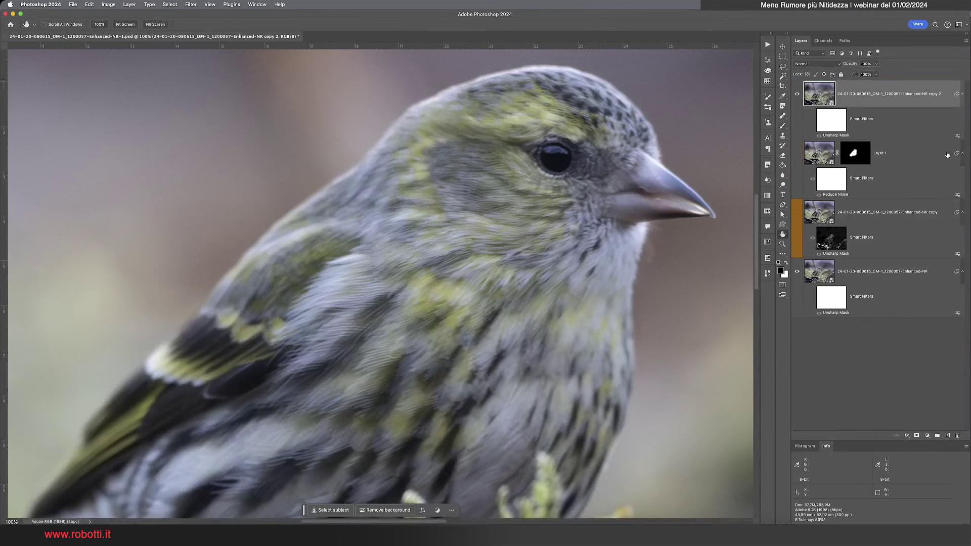
Group the other three layers into Group 1 and delete the top copy's Unsharp Mask filter.
click(902, 152)
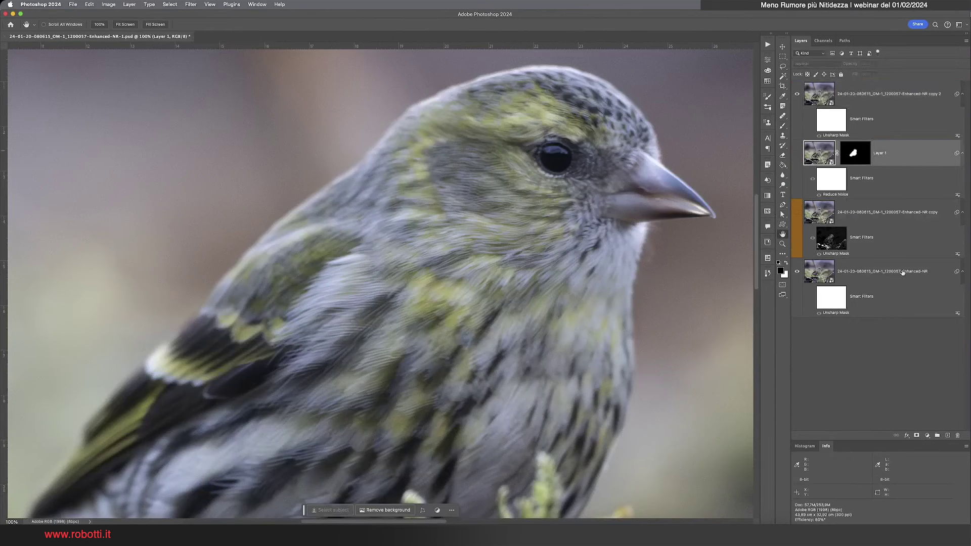
shift+click(902, 274)
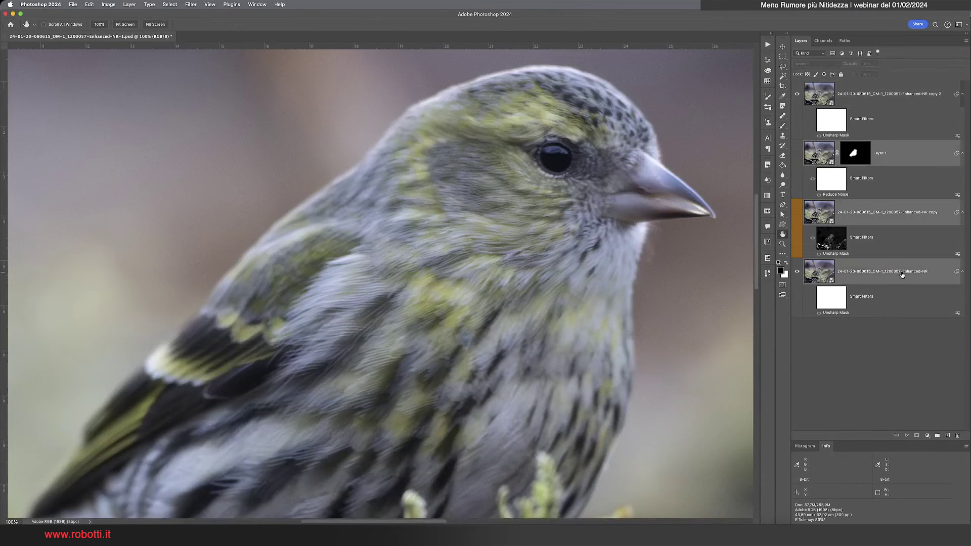
key(ctrl+g)
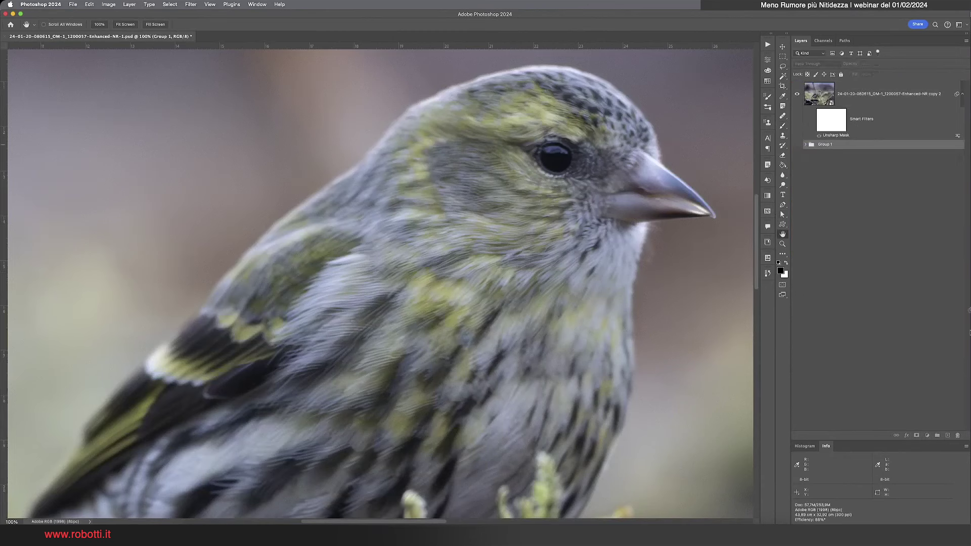
drag(957, 415, 957, 435)
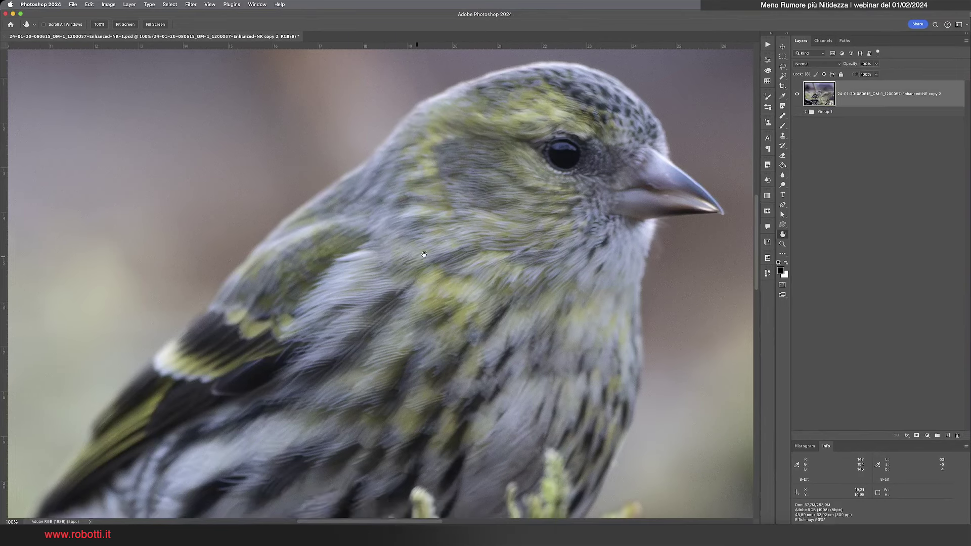
drag(408, 260, 450, 214)
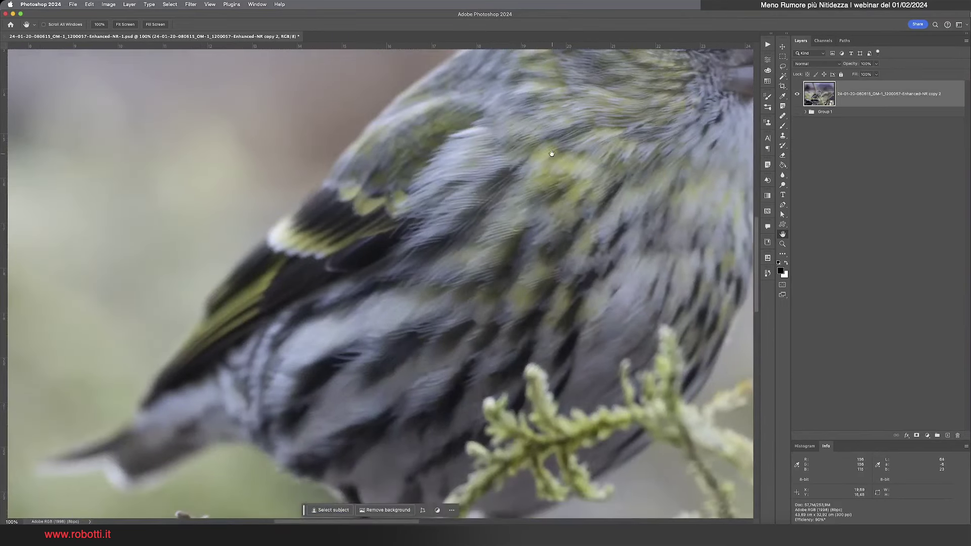
drag(550, 154, 443, 239)
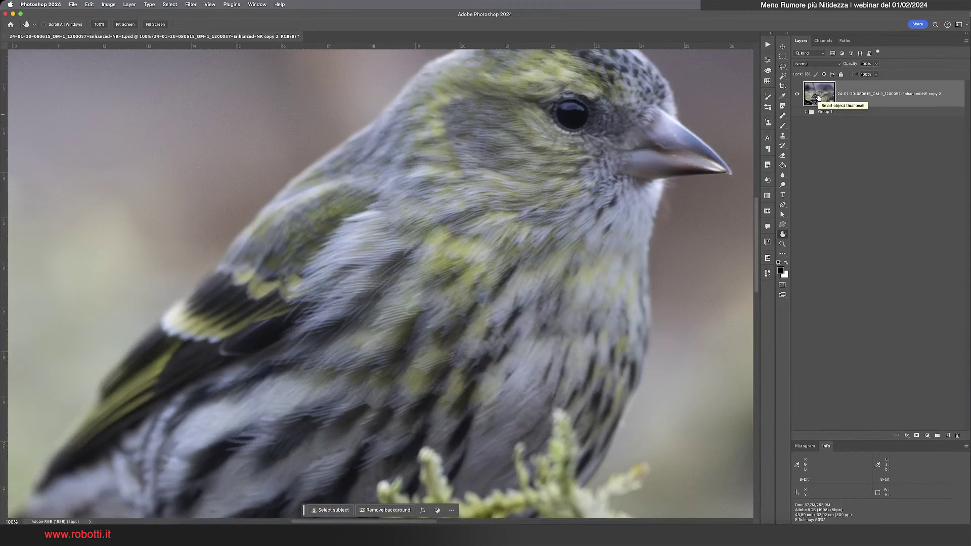
Apply Find Edges as a smart filter to the top copy and fit the image on screen.
click(190, 4)
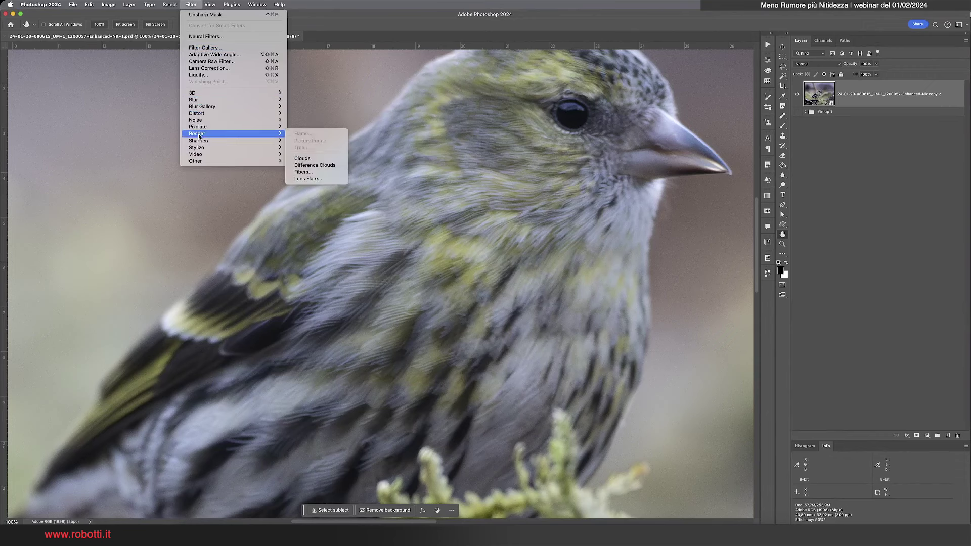
mouse_move(196, 147)
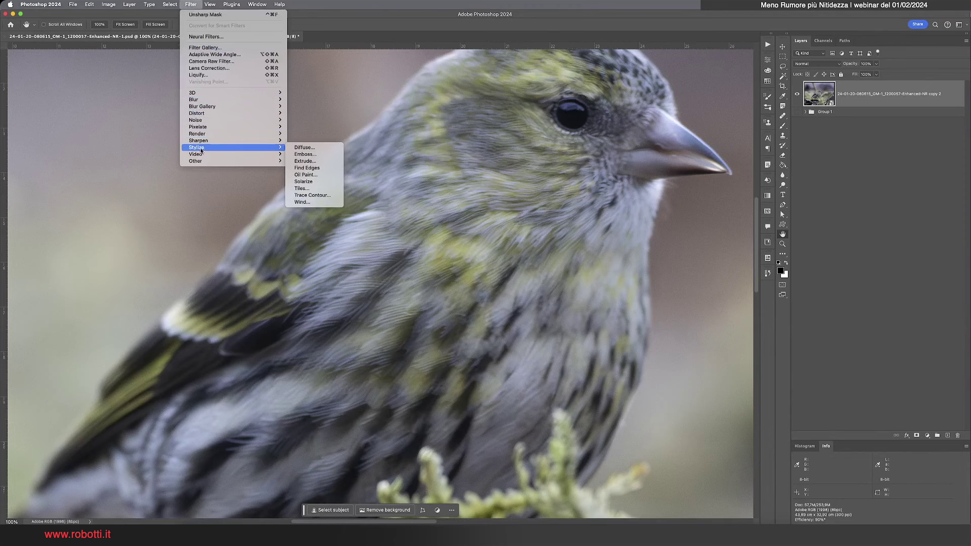
click(315, 170)
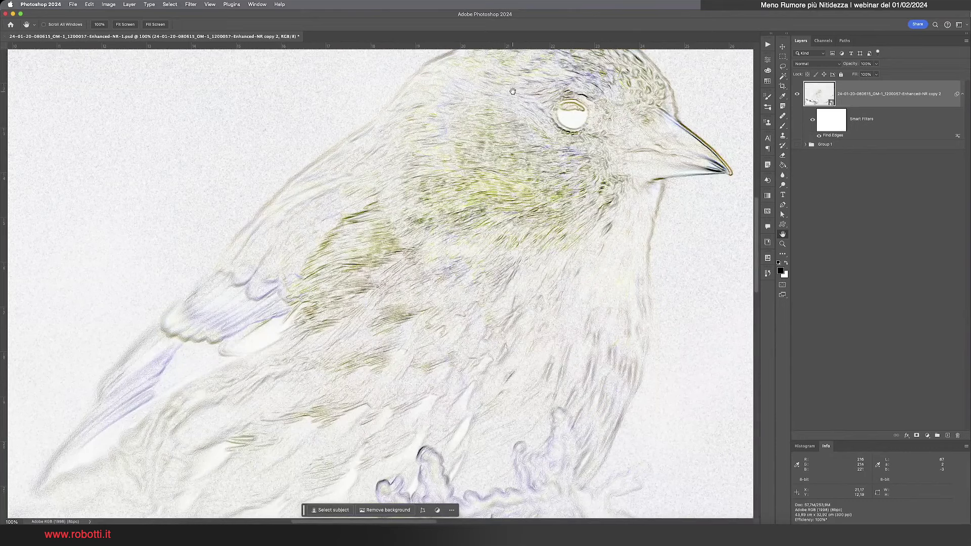
key(ctrl+0)
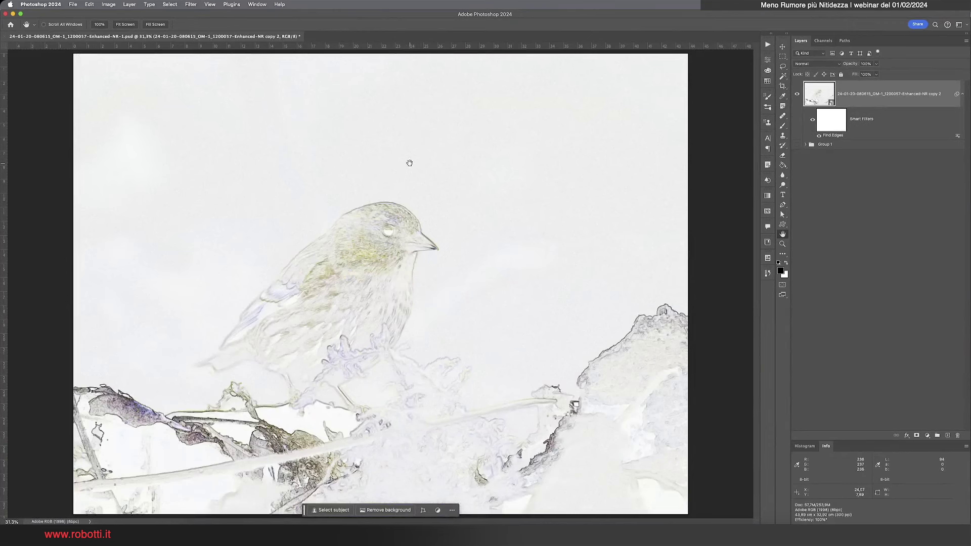
Select the entire canvas and copy the edge image.
click(168, 5)
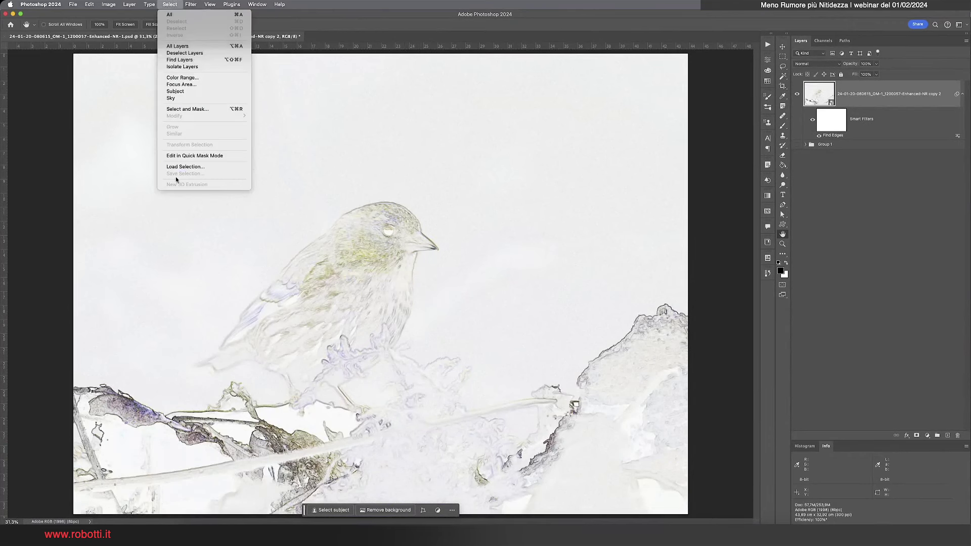
click(170, 15)
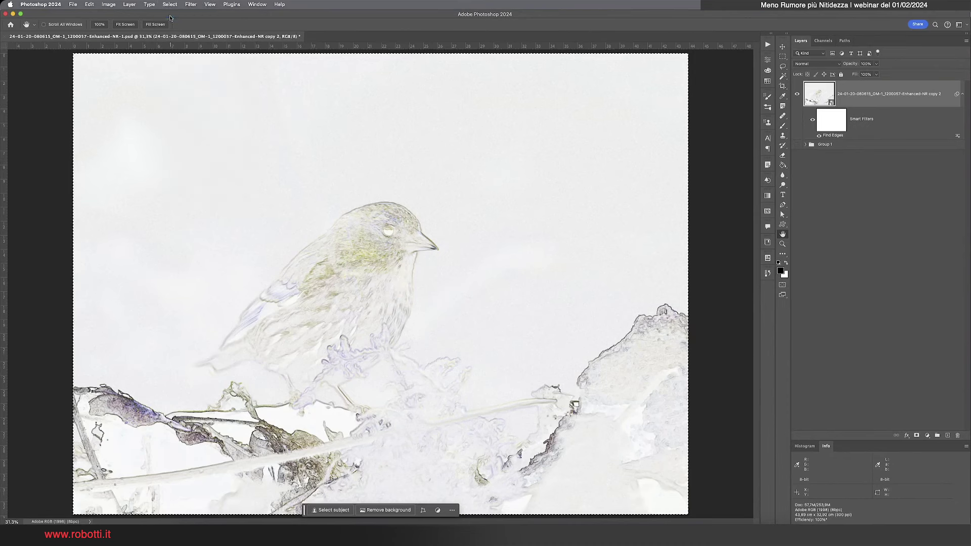
click(90, 4)
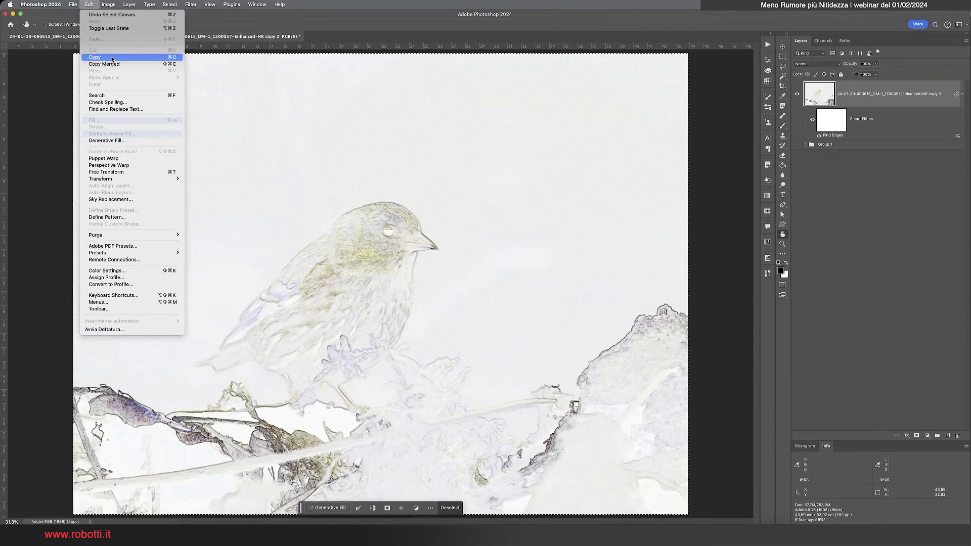
click(112, 59)
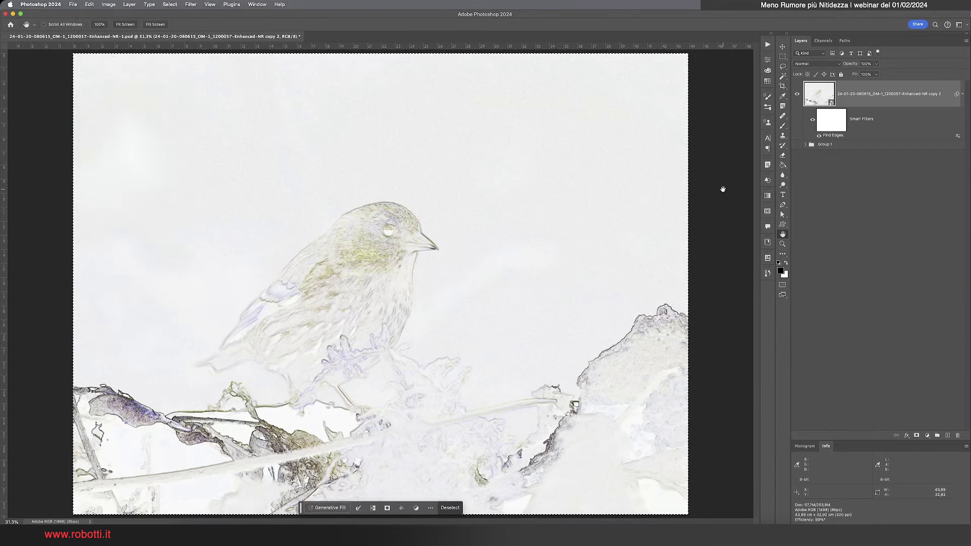
click(768, 275)
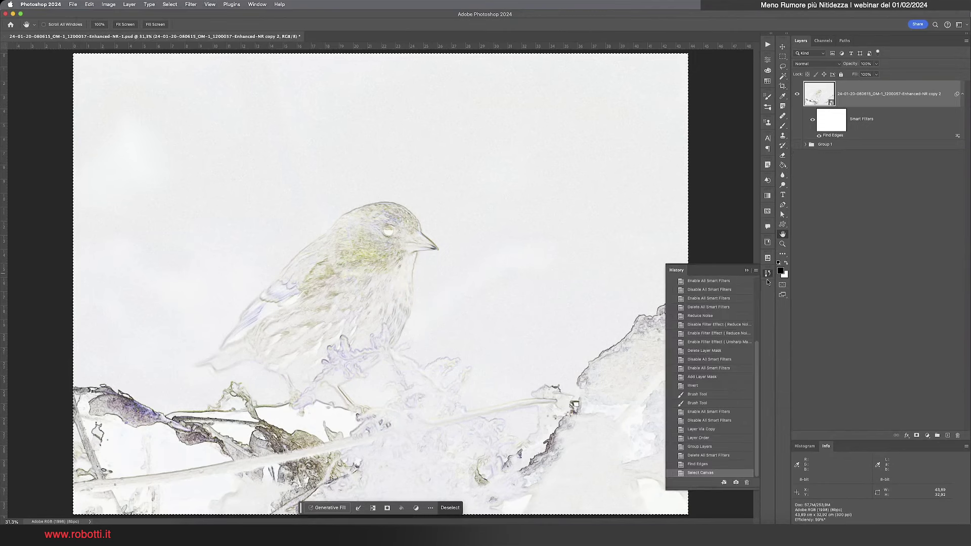
Use History to revert the top layer to before Find Edges was applied.
click(715, 464)
click(715, 456)
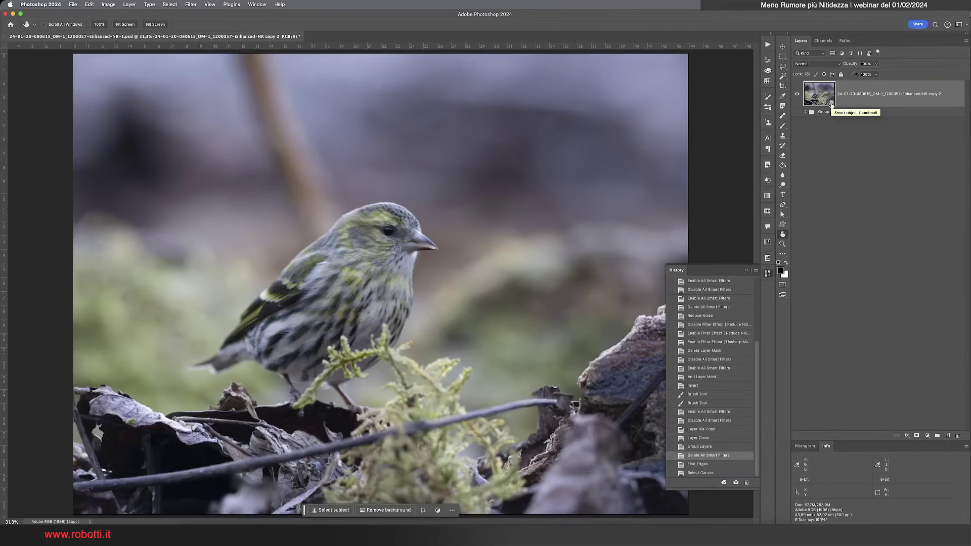
right_click(854, 101)
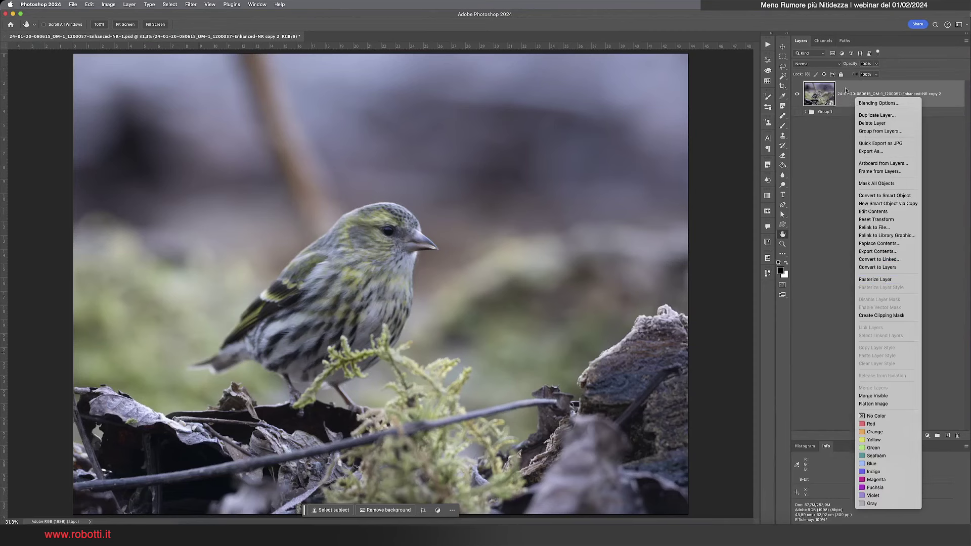
click(844, 91)
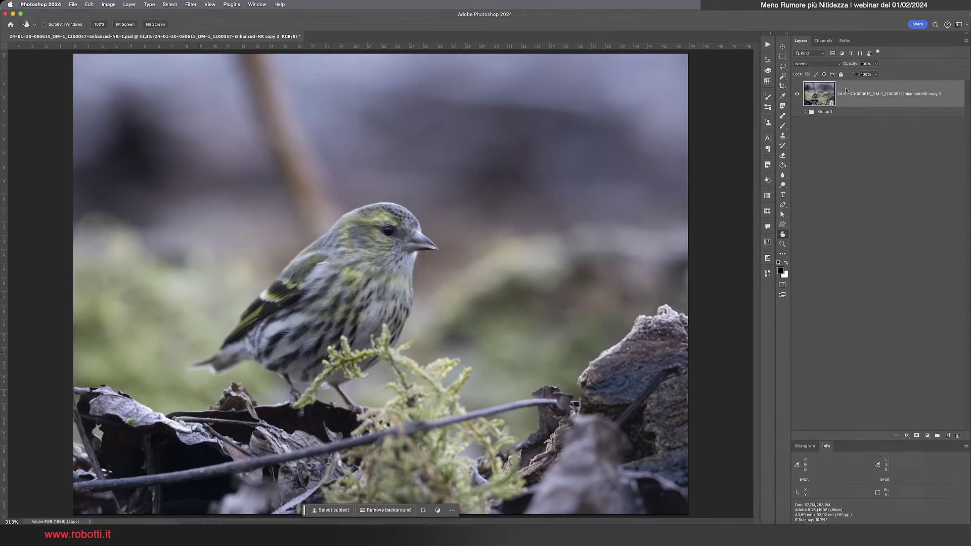
Apply an Unsharp Mask smart filter to the top layer with Amount 84.
click(190, 5)
mouse_move(198, 141)
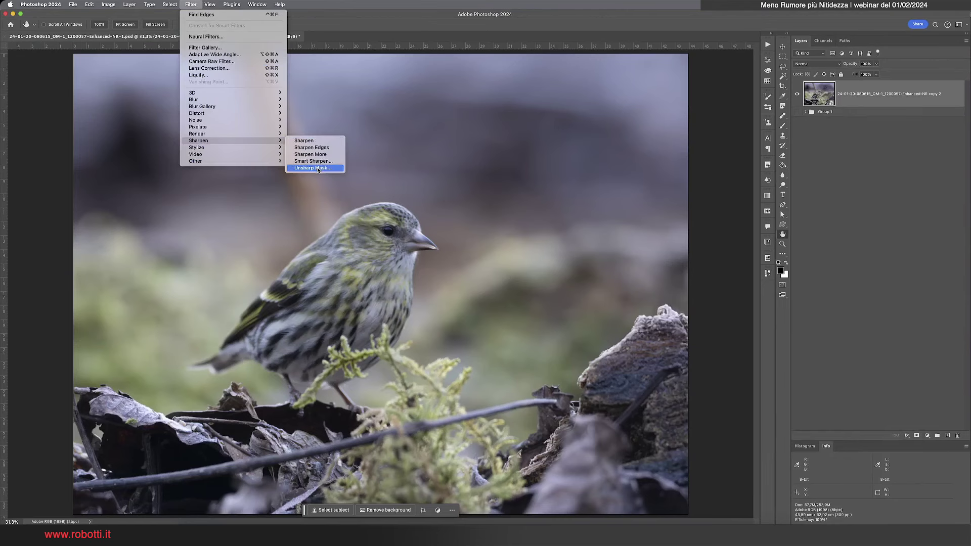
click(318, 169)
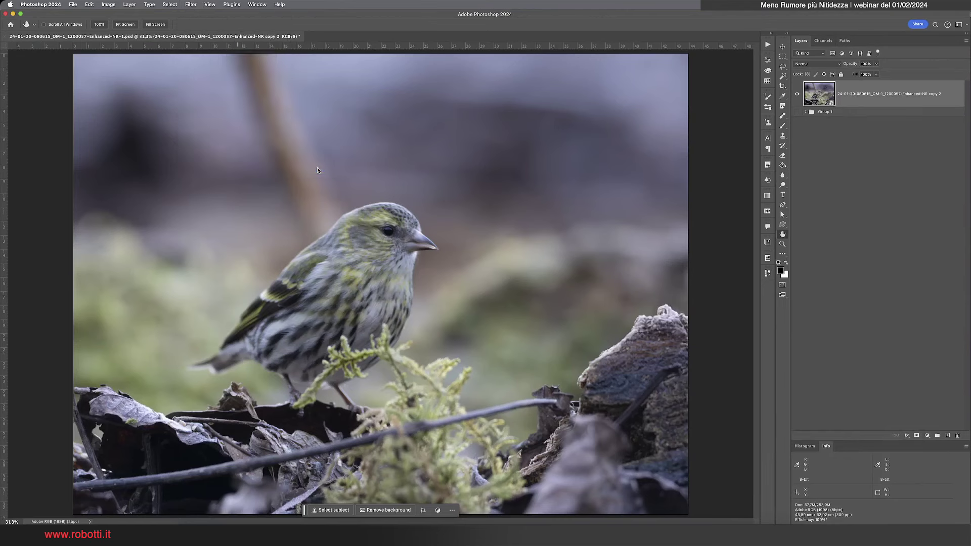
drag(749, 312, 687, 313)
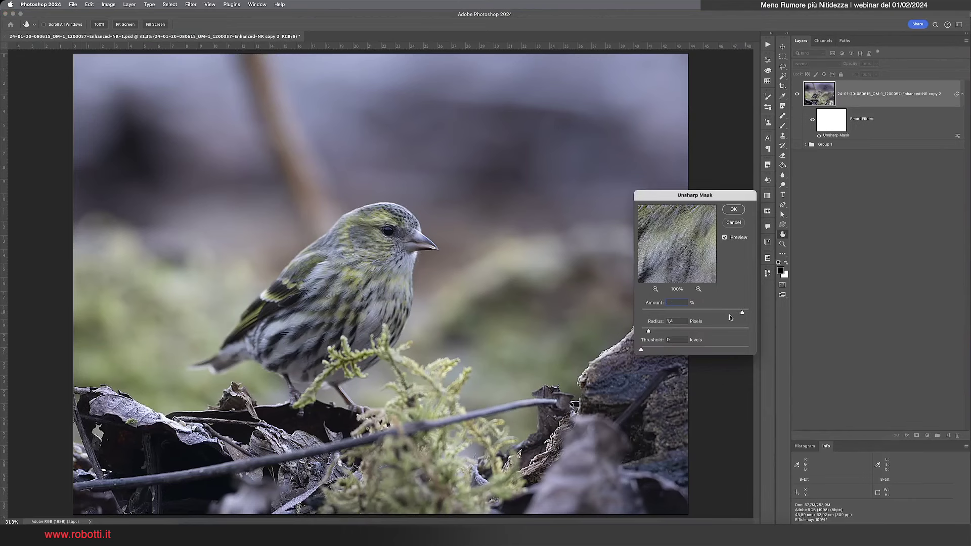
click(733, 209)
Paste the copied edge image into the Unsharp Mask filter mask.
click(833, 125)
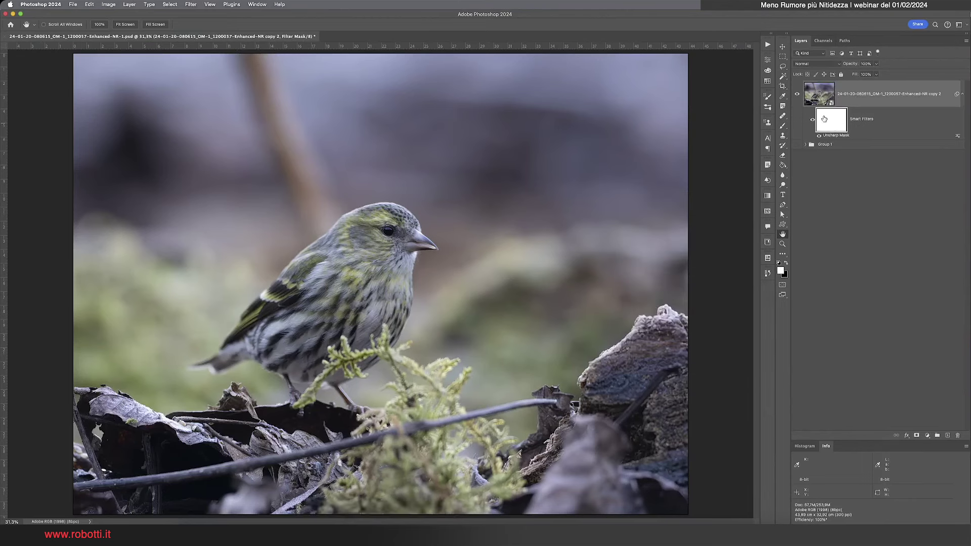
alt+click(827, 122)
key(super+BackSpace)
key(super+v)
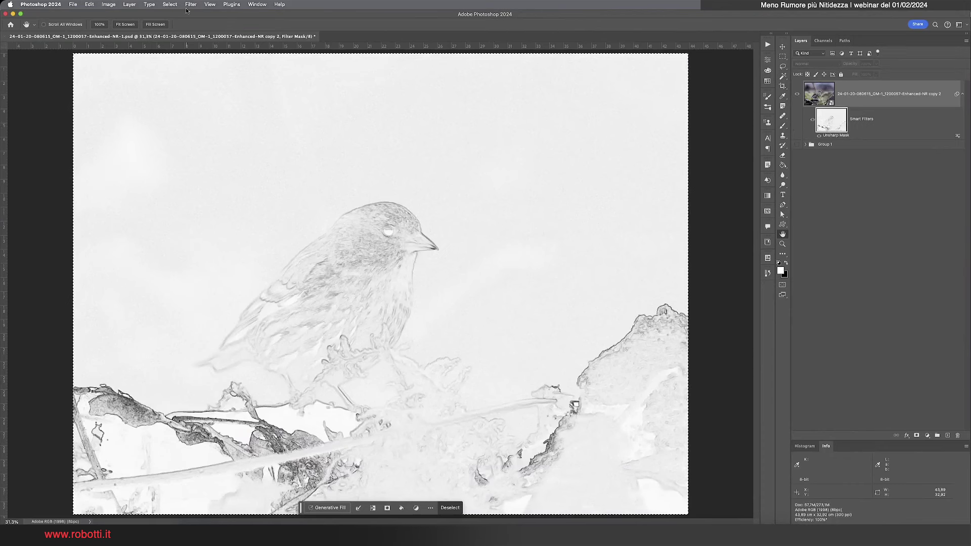
Deselect, zoom to 100% on the bird's head, and toggle between photo and filter-mask view.
click(170, 5)
click(171, 21)
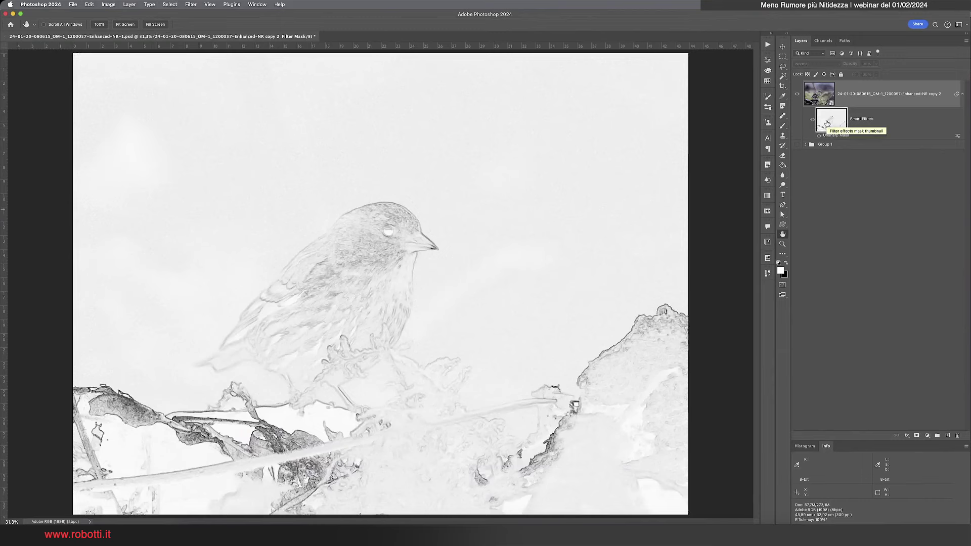
key(super+plus)
key(super+plus)
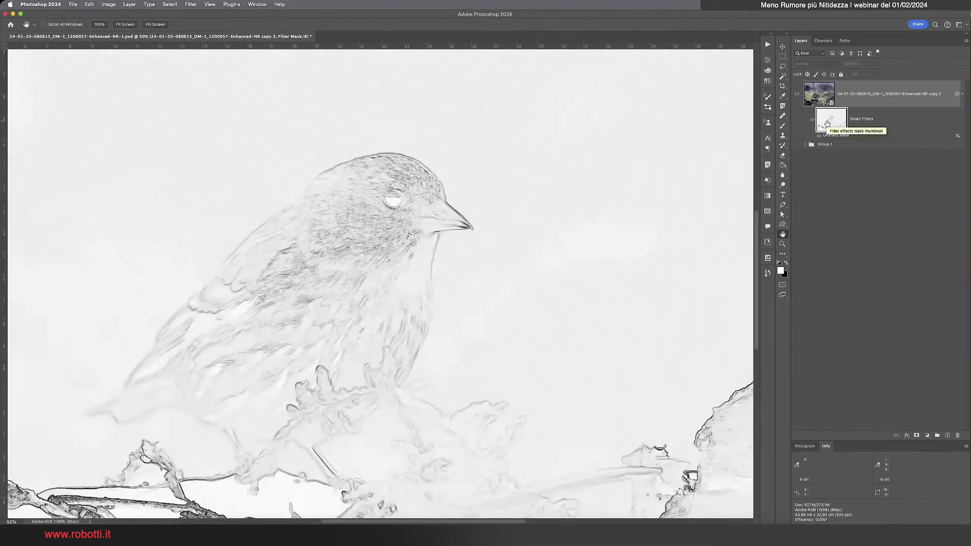
key(super+plus)
key(super+plus)
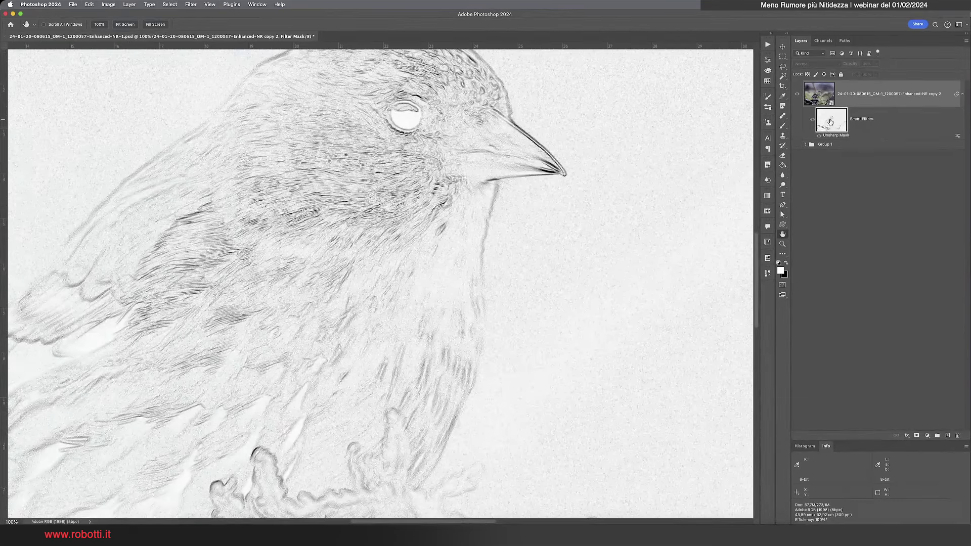
alt+click(830, 122)
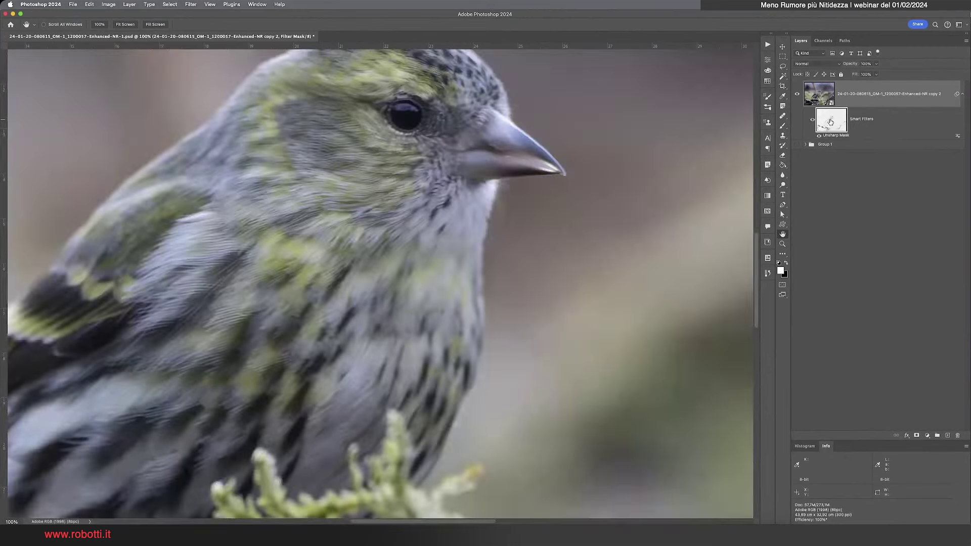
alt+click(830, 122)
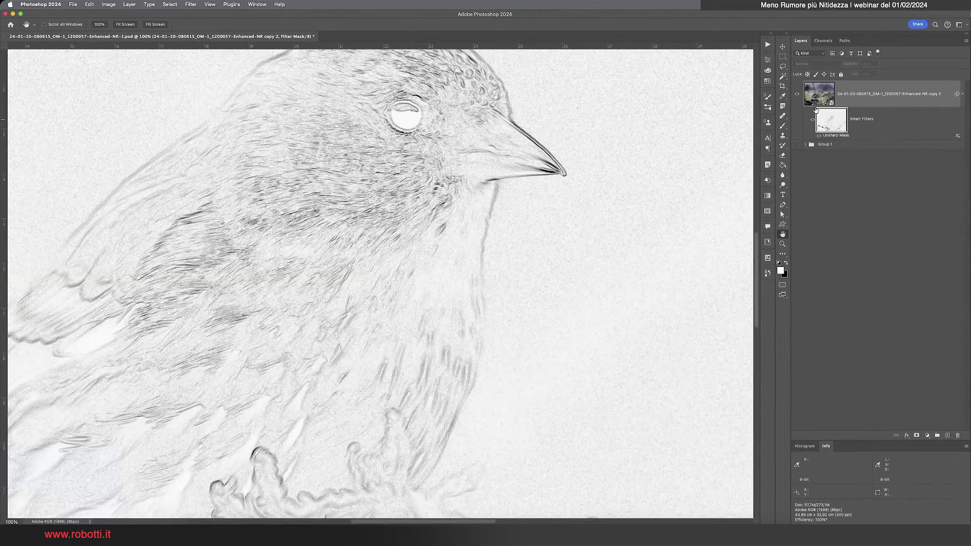
Invert the edge image inside the Unsharp Mask filter mask.
key(super+i)
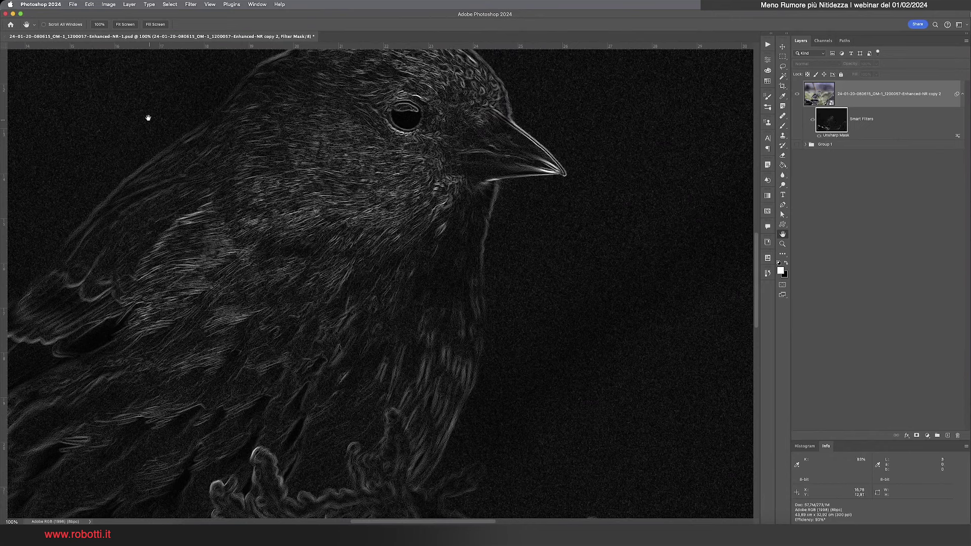
click(108, 5)
mouse_move(120, 25)
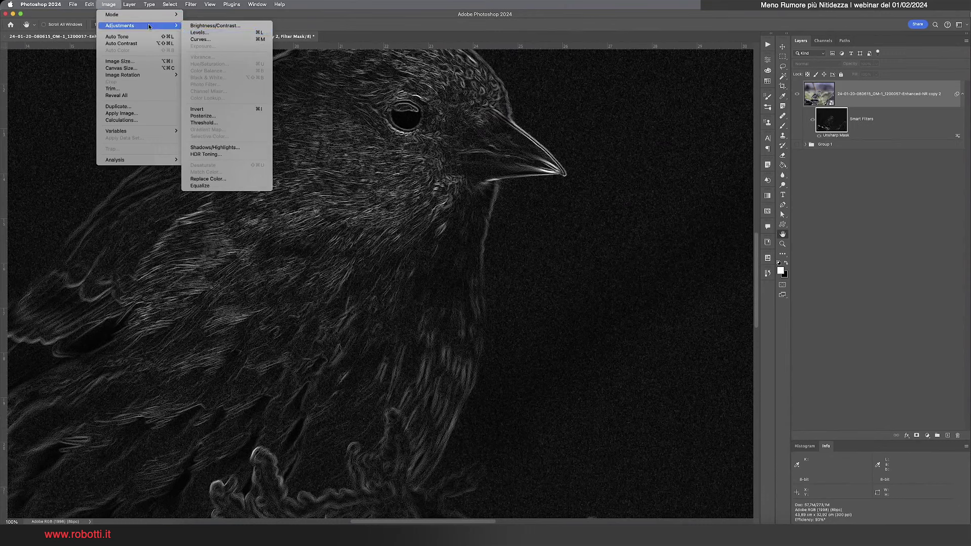
click(193, 33)
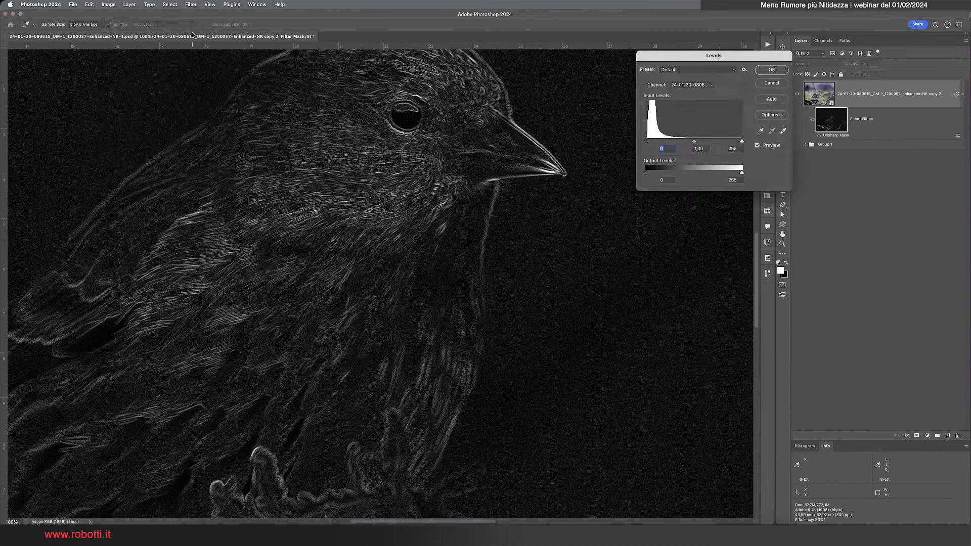
drag(741, 142, 712, 142)
drag(645, 143, 680, 141)
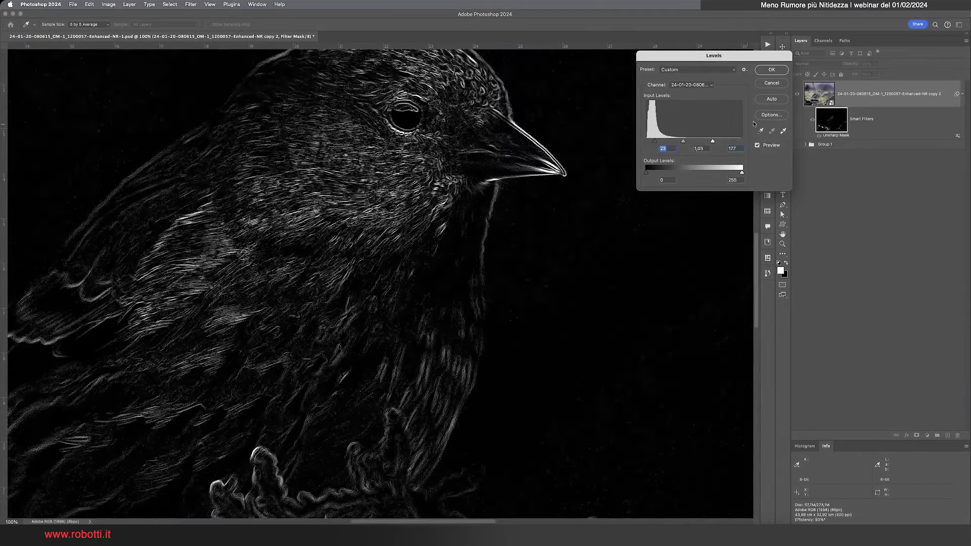
alt+click(774, 86)
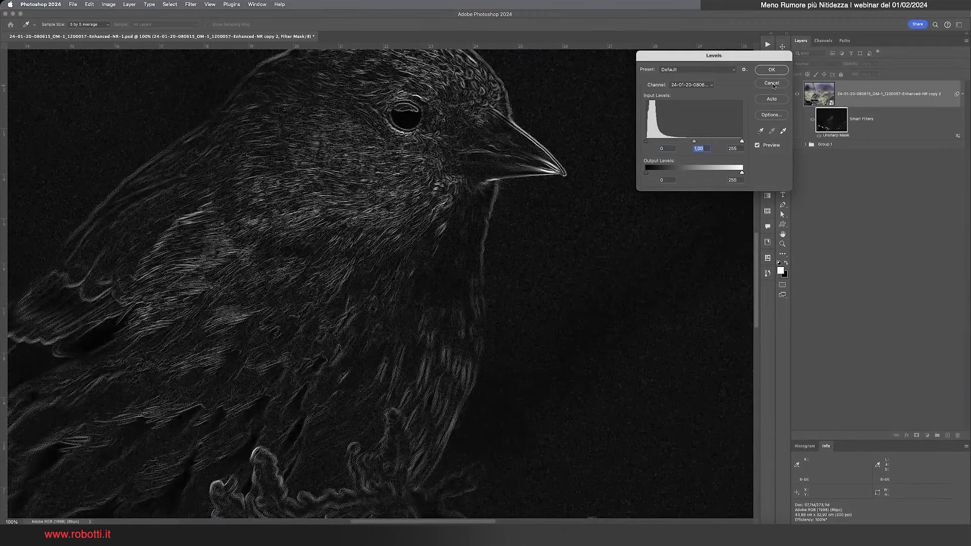
click(772, 83)
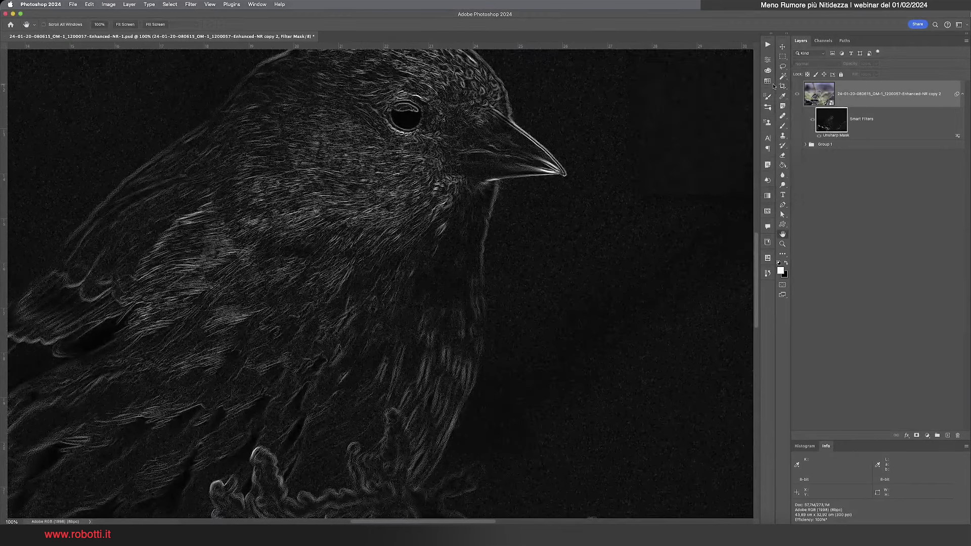
Blur the filter mask with Gaussian Blur at a small radius around 1,3 pixels.
click(190, 4)
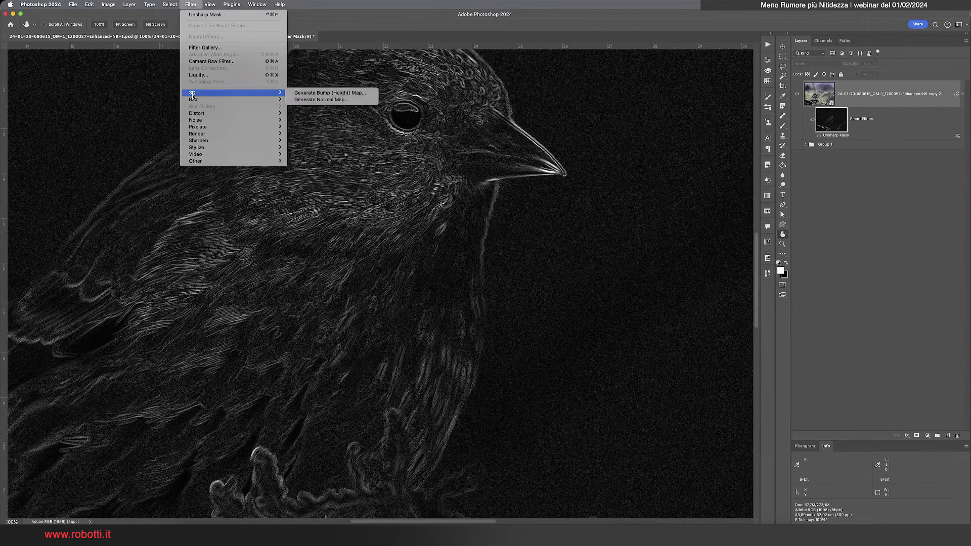
mouse_move(194, 99)
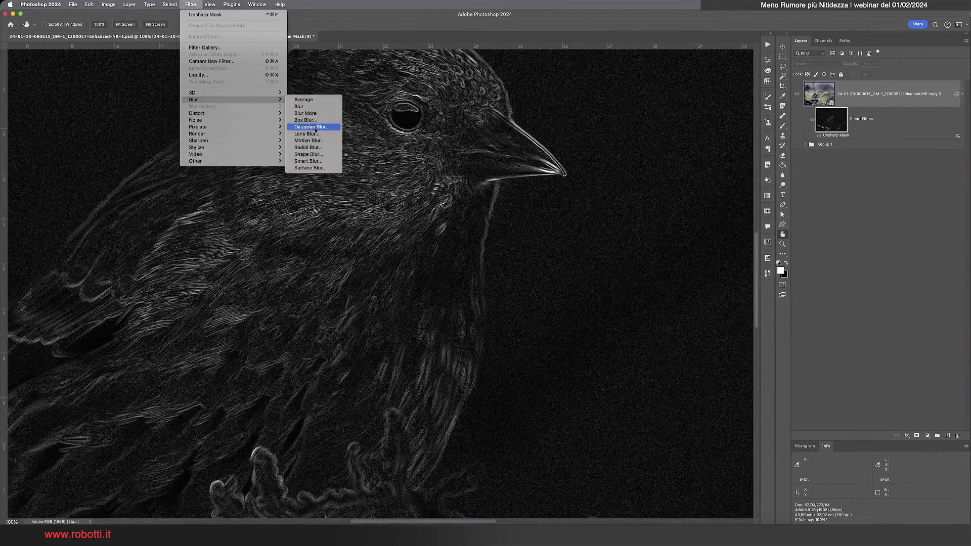
click(311, 127)
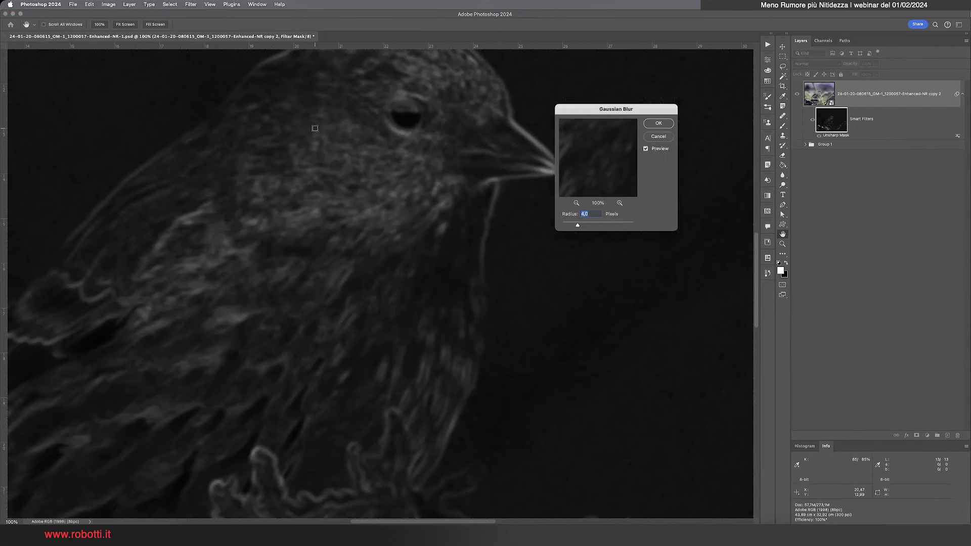
drag(651, 110, 674, 116)
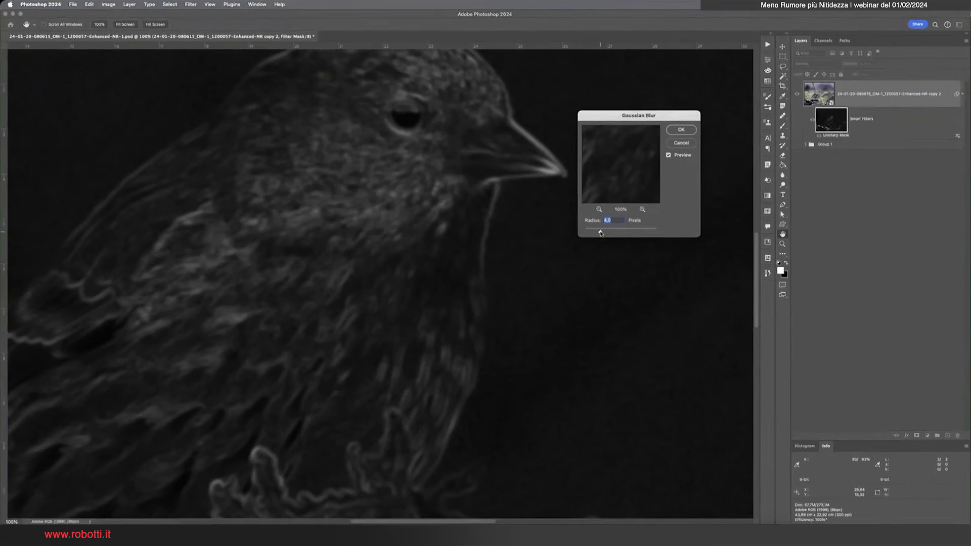
drag(600, 232, 585, 233)
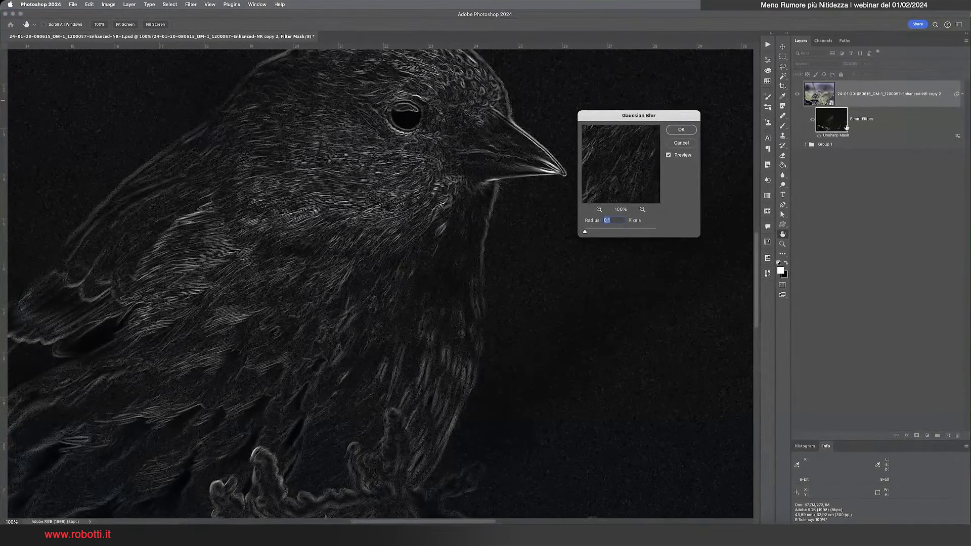
drag(585, 232, 602, 233)
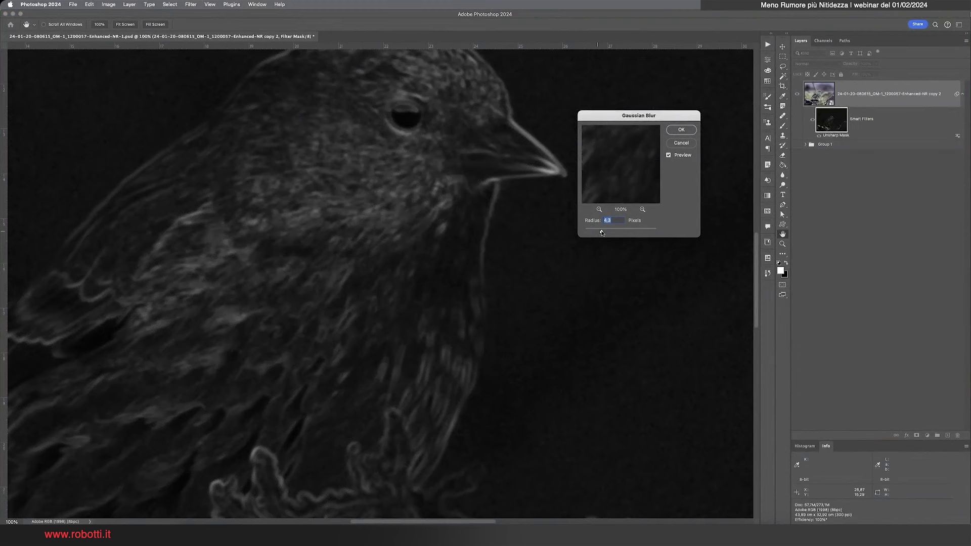
click(683, 131)
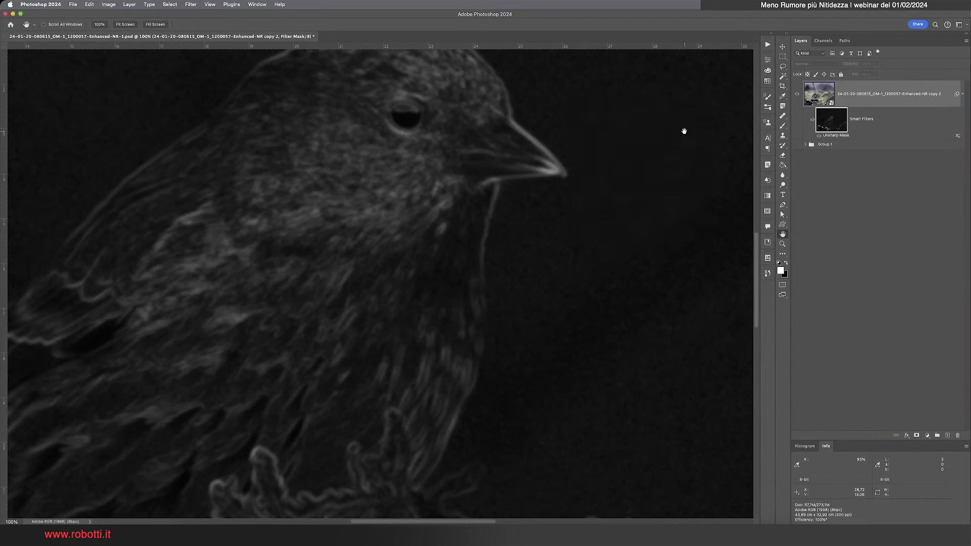
click(104, 4)
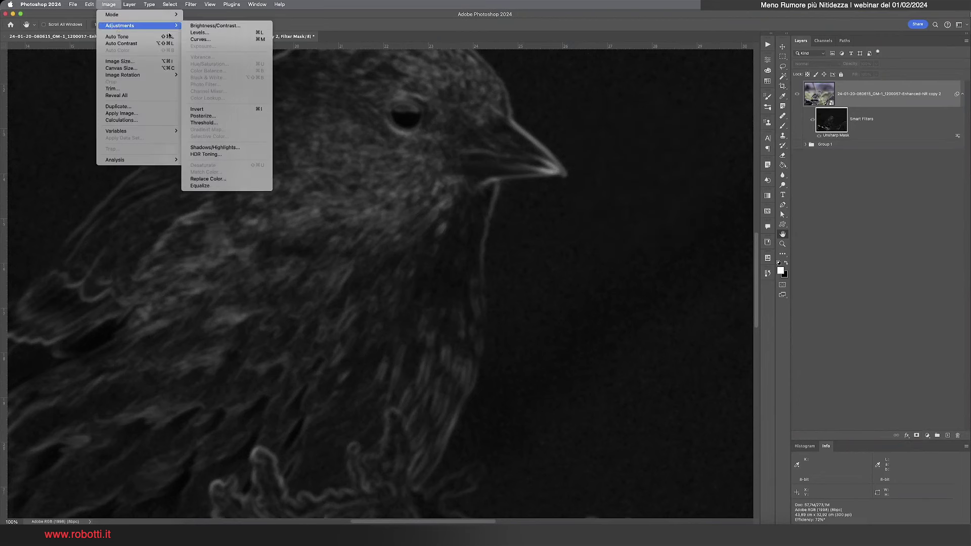
click(189, 34)
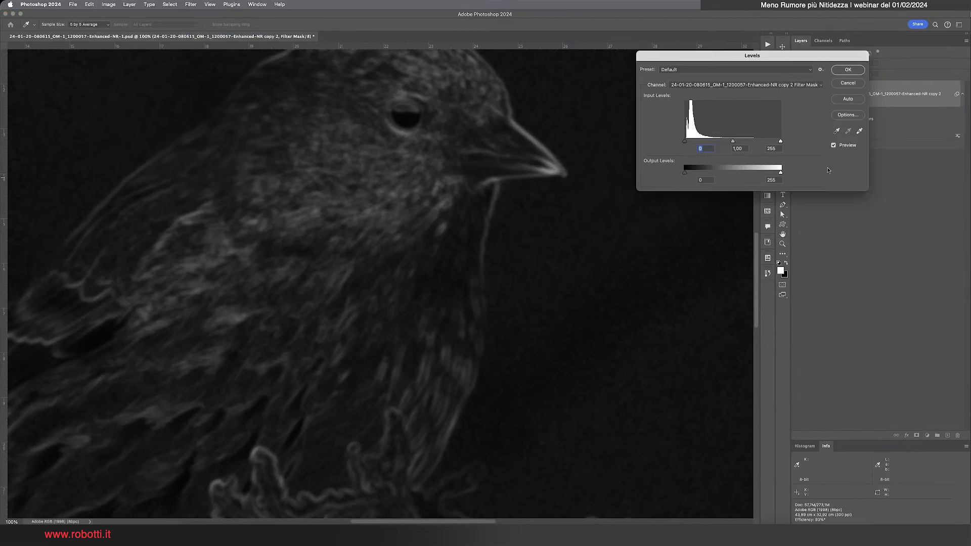
drag(780, 141, 742, 141)
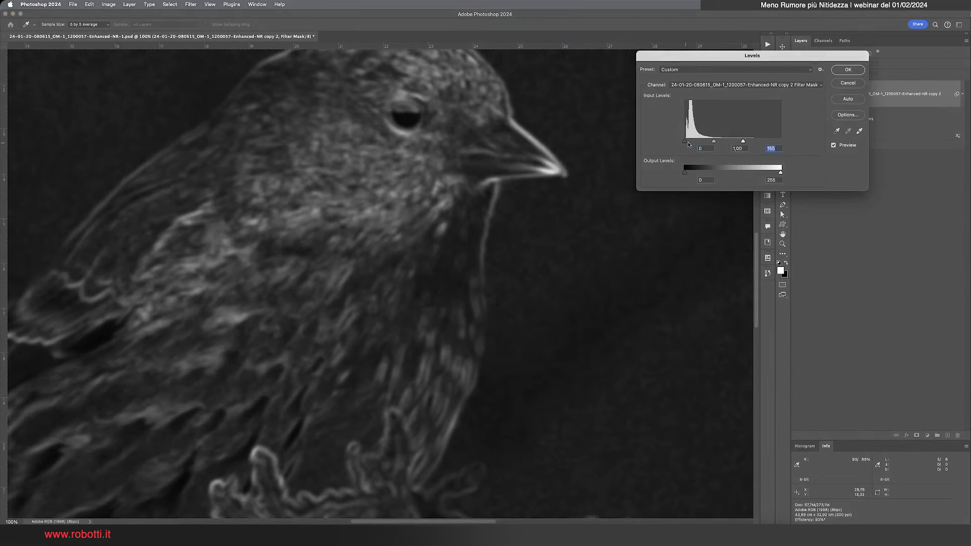
drag(685, 141, 691, 142)
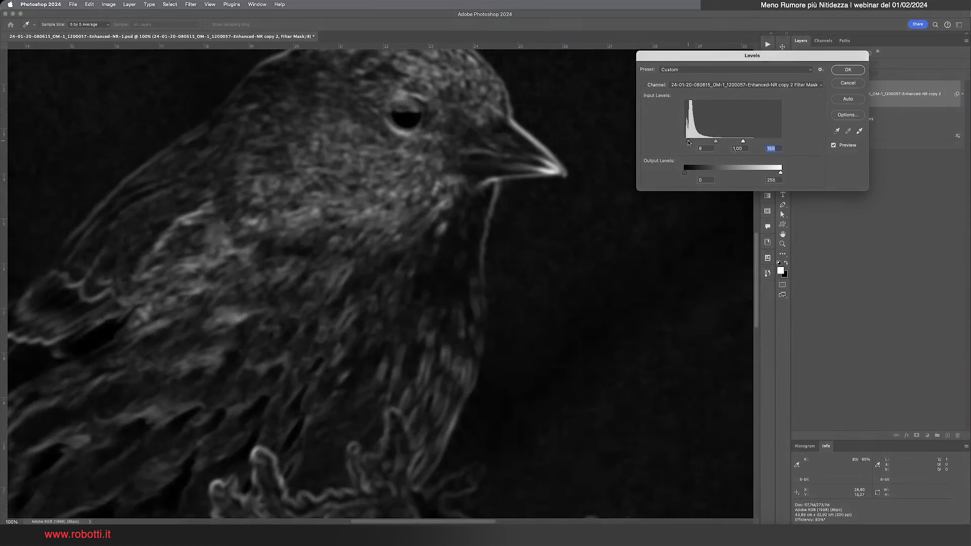
drag(691, 142, 690, 143)
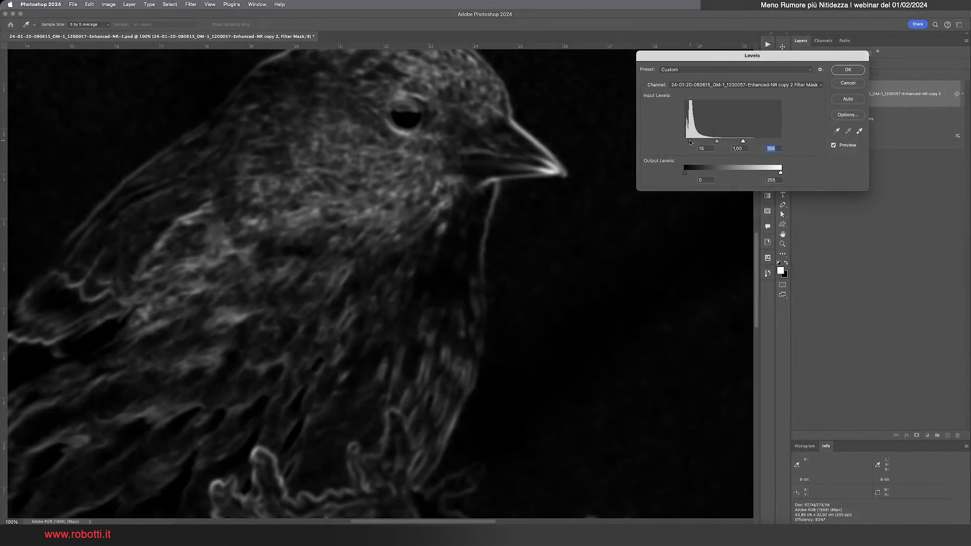
Cancel Levels, undo the Gaussian Blur in History, and show the colour photo again.
key(Escape)
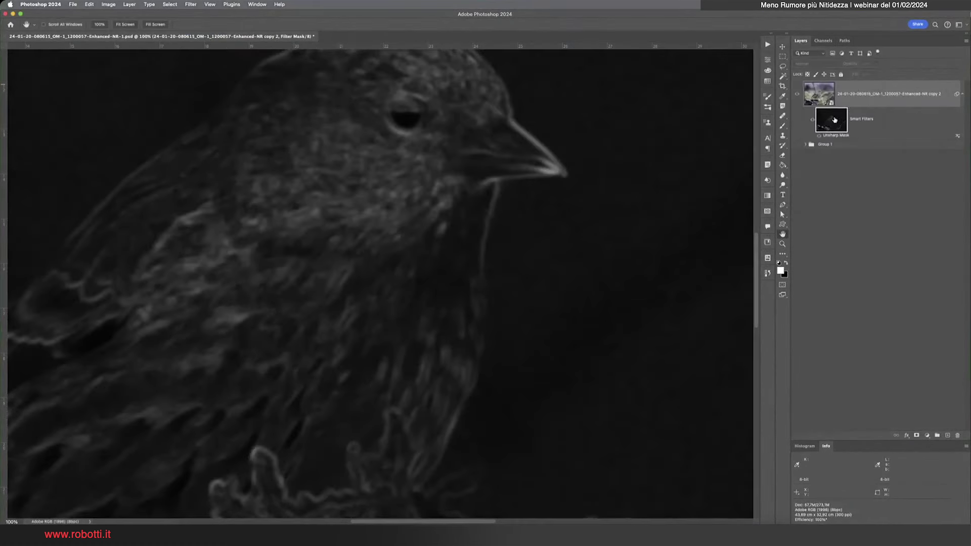
click(767, 273)
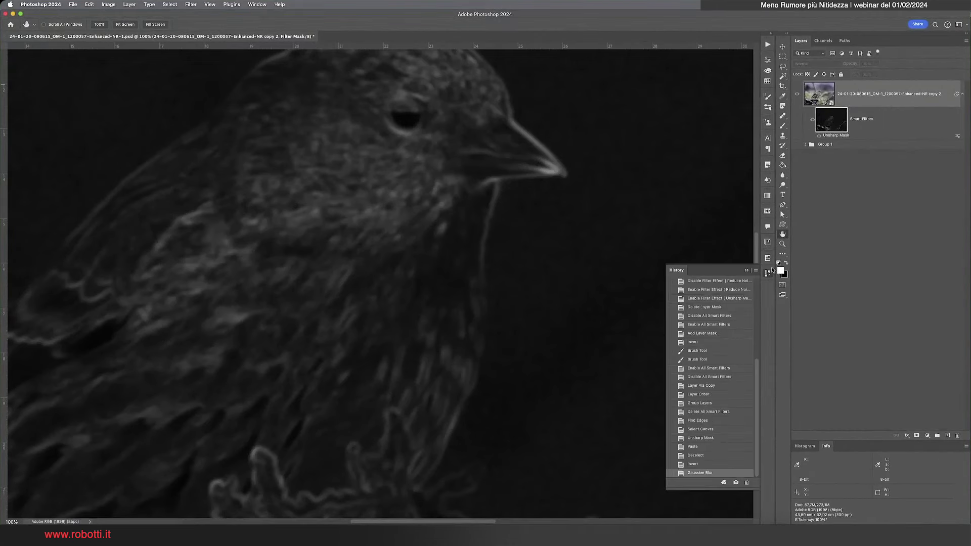
click(715, 465)
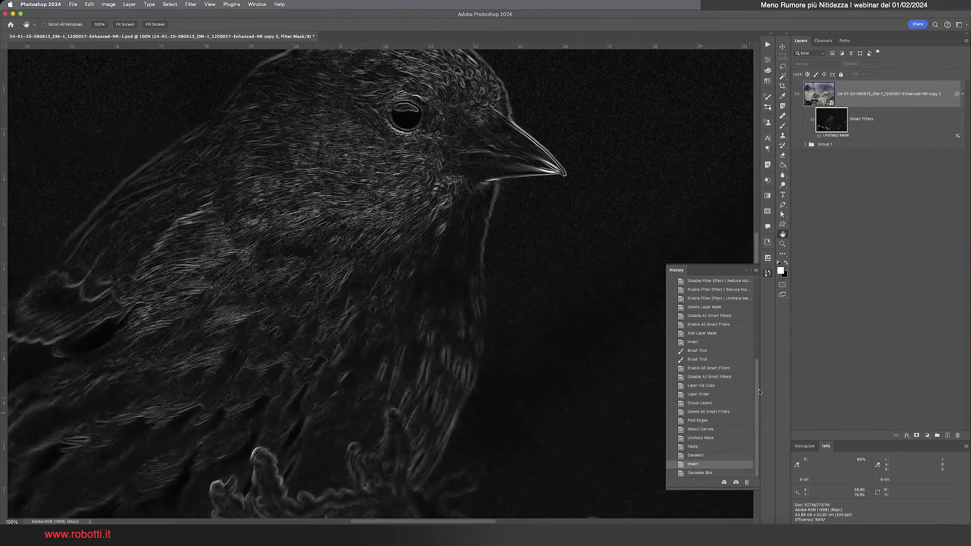
click(768, 273)
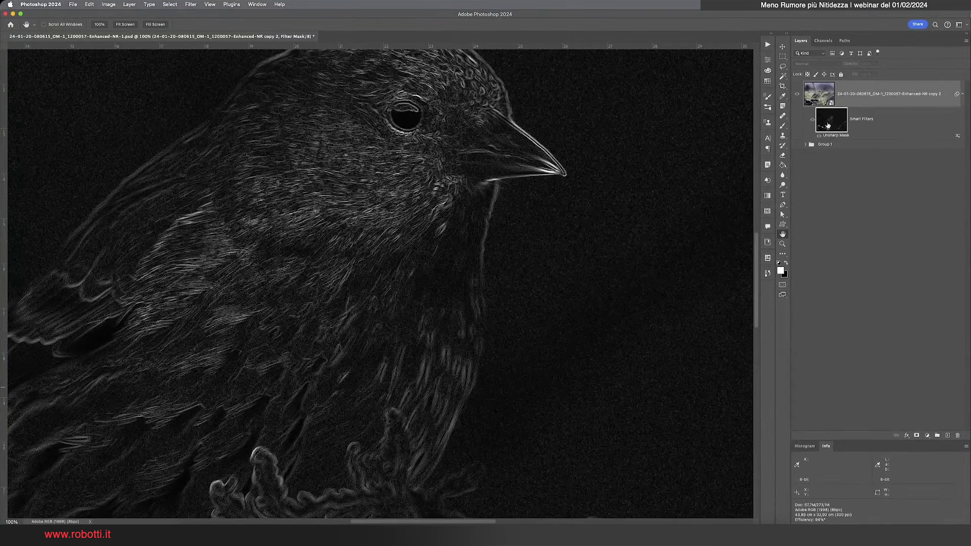
alt+click(827, 126)
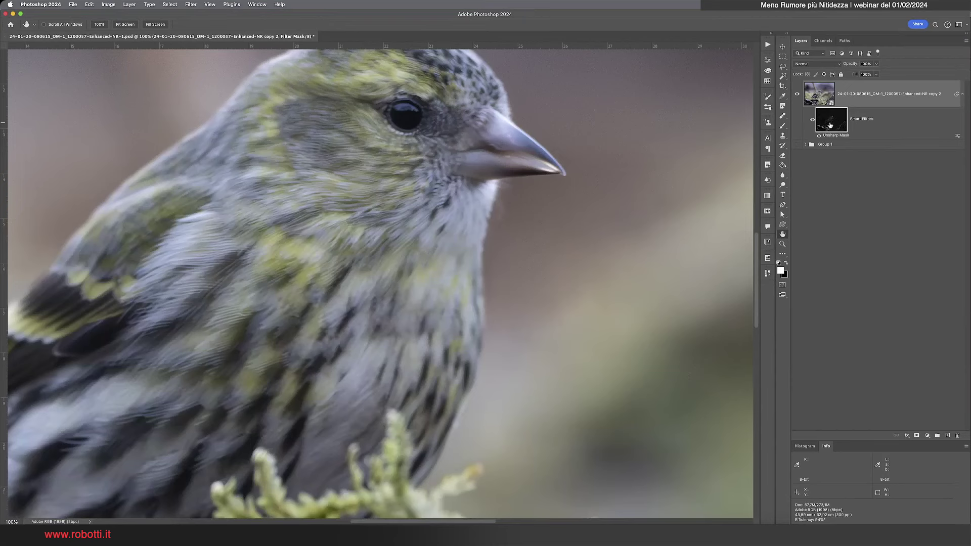
Reopen the Unsharp Mask settings and raise Amount to 377% with radius 6,9.
click(831, 137)
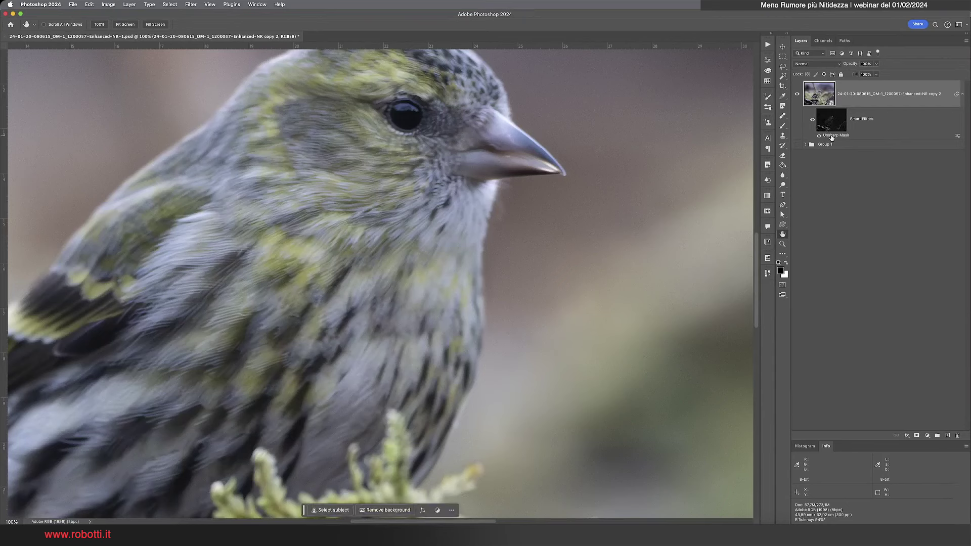
double_click(831, 136)
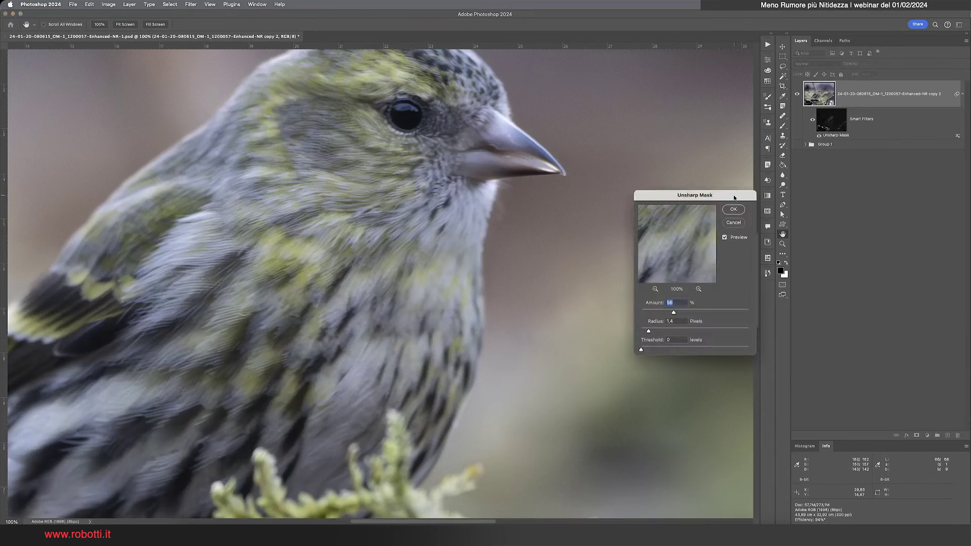
drag(734, 198, 656, 167)
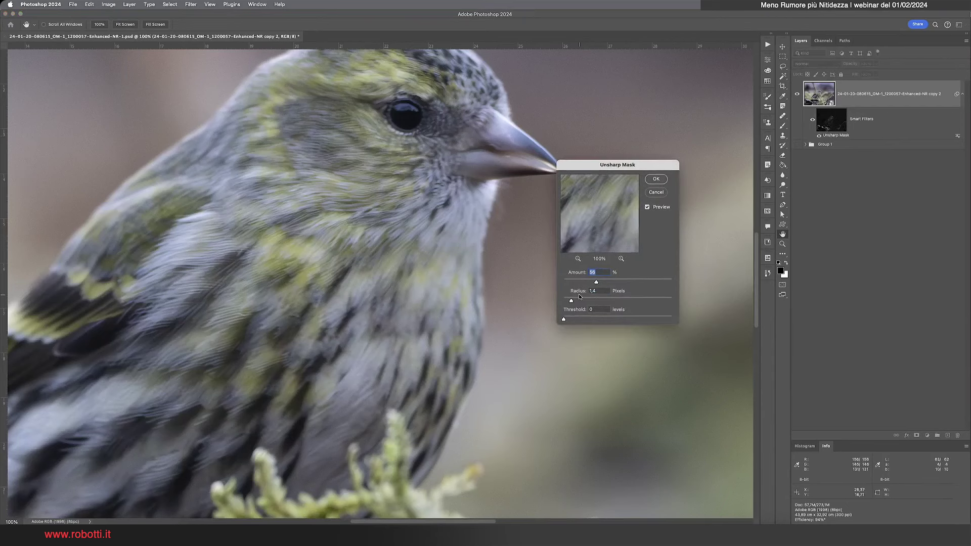
drag(597, 283, 635, 285)
drag(571, 300, 597, 301)
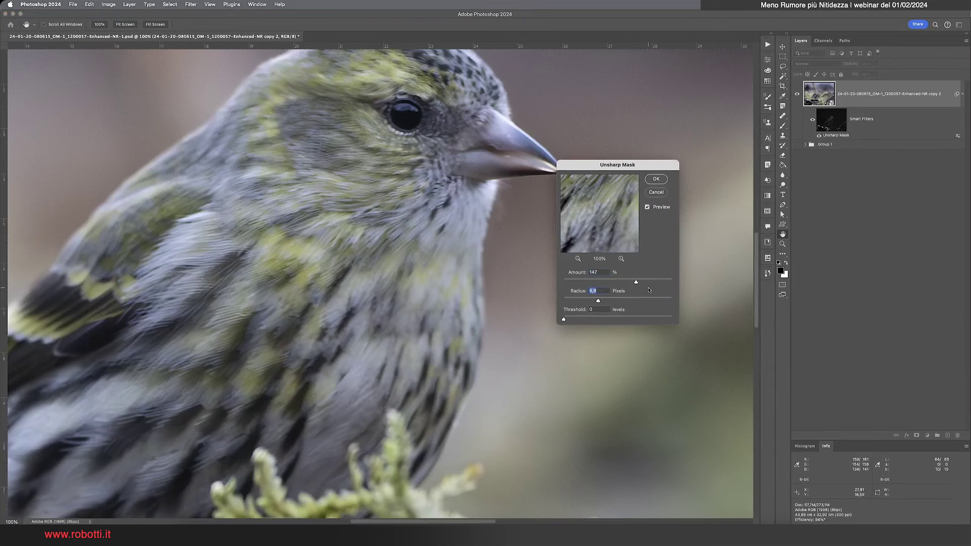
drag(635, 281, 666, 282)
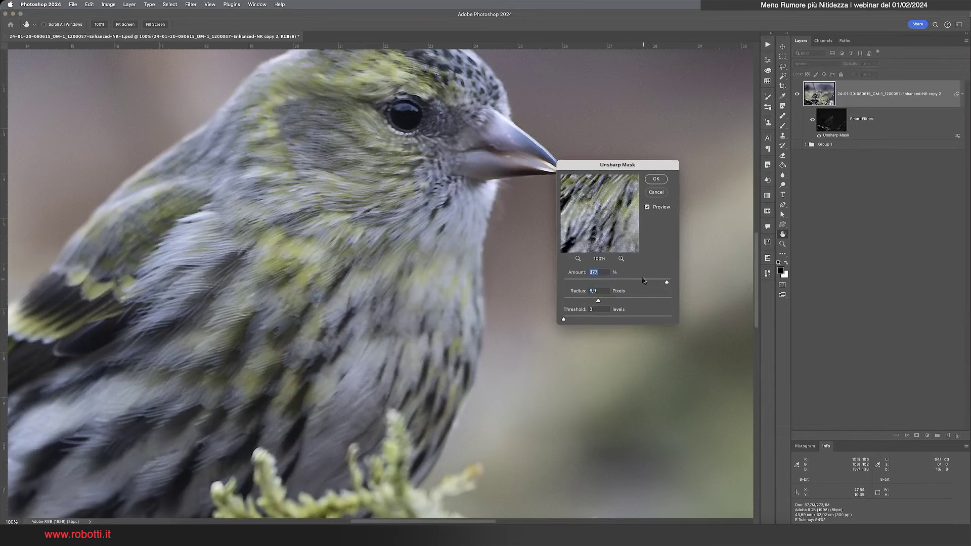
Compare the sharpening by toggling Preview, then lower the Radius to 2,8 pixels.
click(647, 207)
click(647, 208)
click(648, 207)
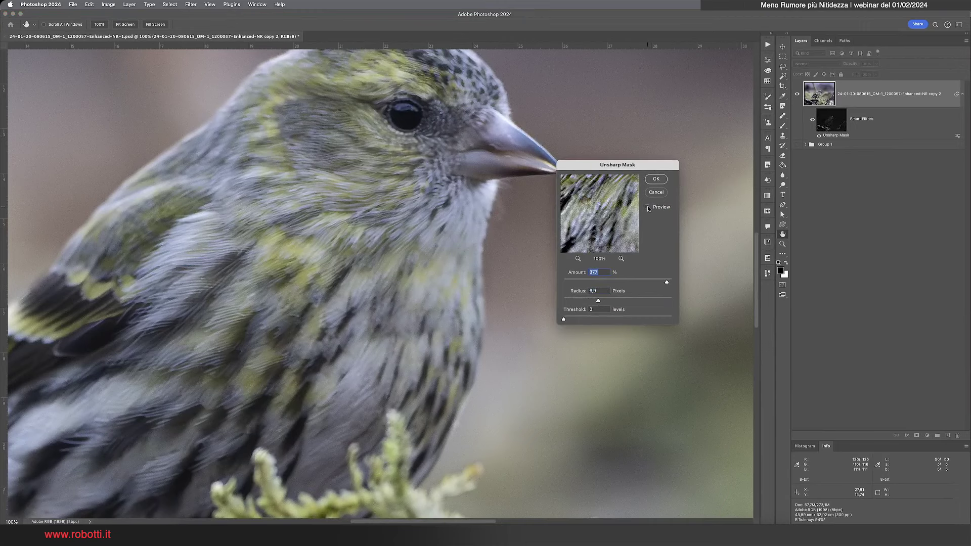
click(647, 207)
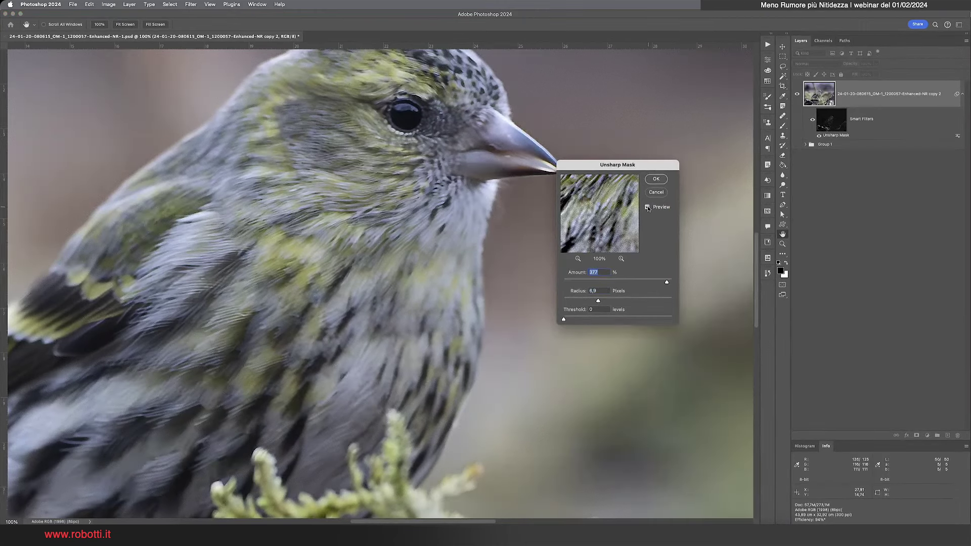
click(648, 208)
click(647, 208)
click(648, 207)
click(647, 207)
drag(598, 300, 580, 301)
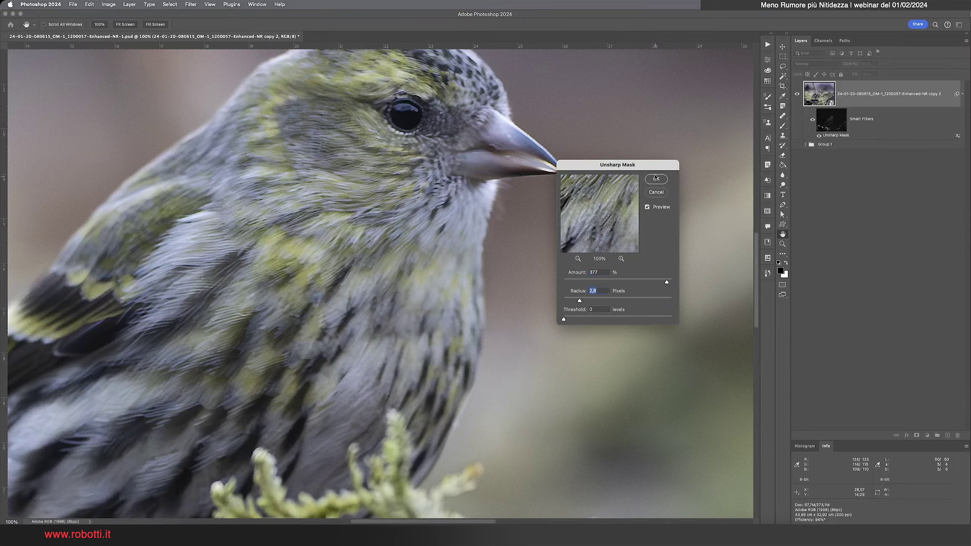
Compare the 377%, 2,8-pixel sharpening with Preview, then commit the Unsharp Mask.
drag(653, 165, 690, 161)
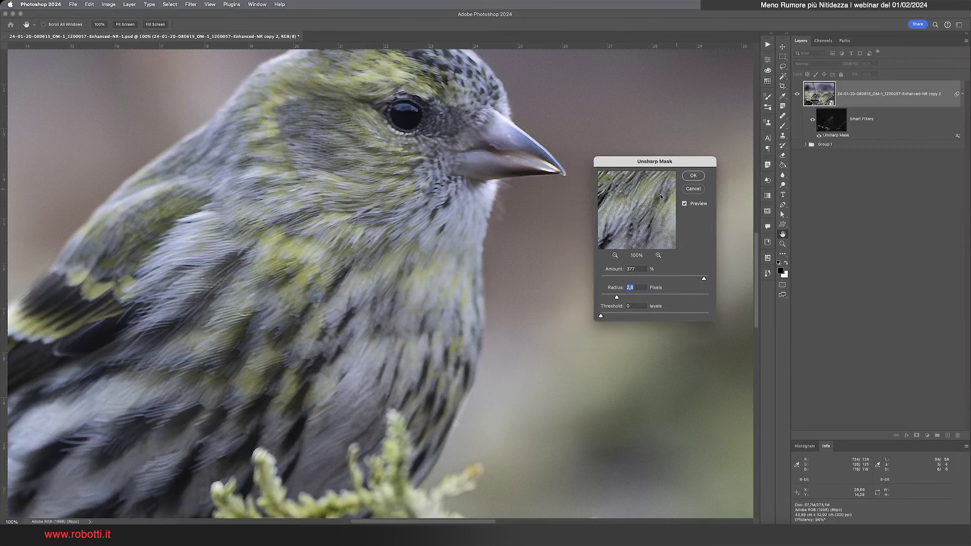
drag(413, 221, 456, 198)
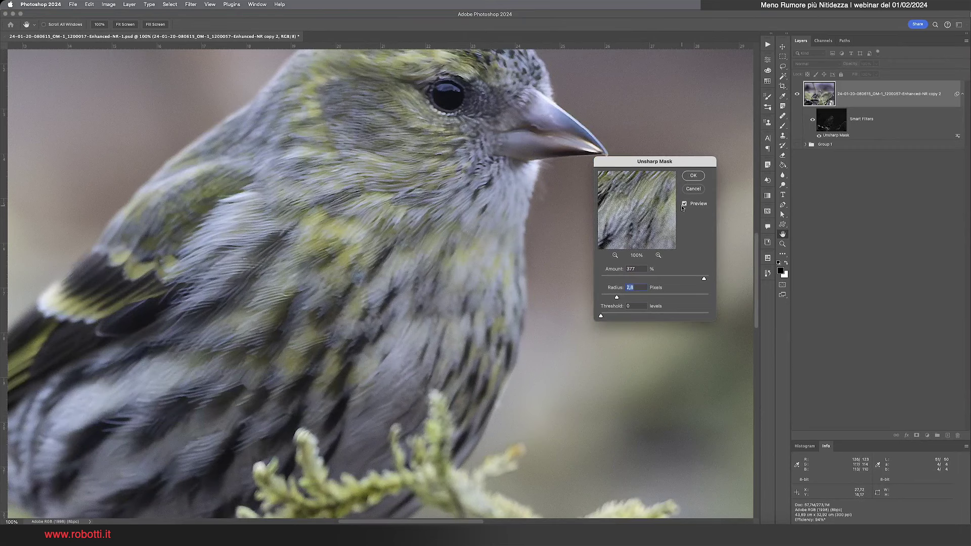
click(685, 204)
click(686, 205)
click(686, 204)
click(685, 204)
click(685, 204)
click(693, 176)
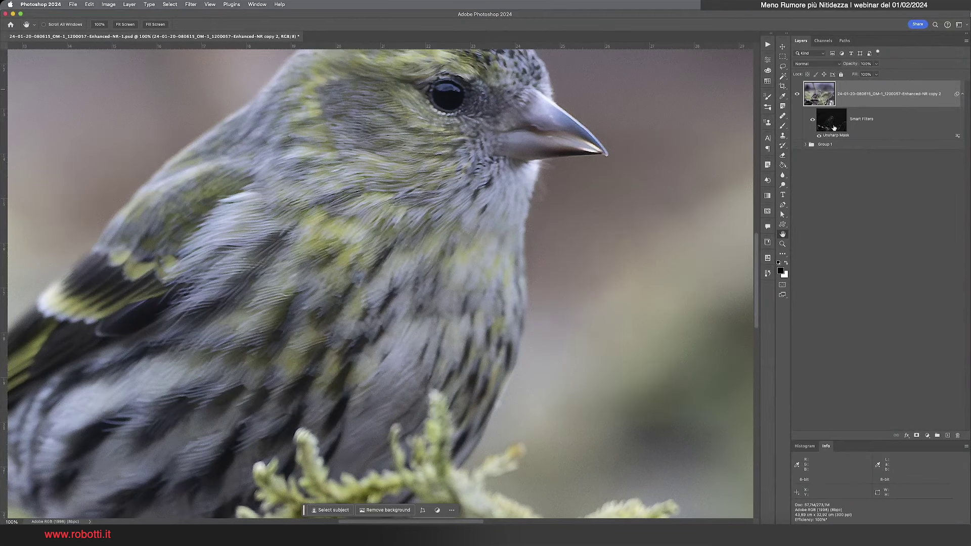
Soften the sharpening filter mask with a Gaussian Blur of about 1.7 pixels.
alt+click(833, 128)
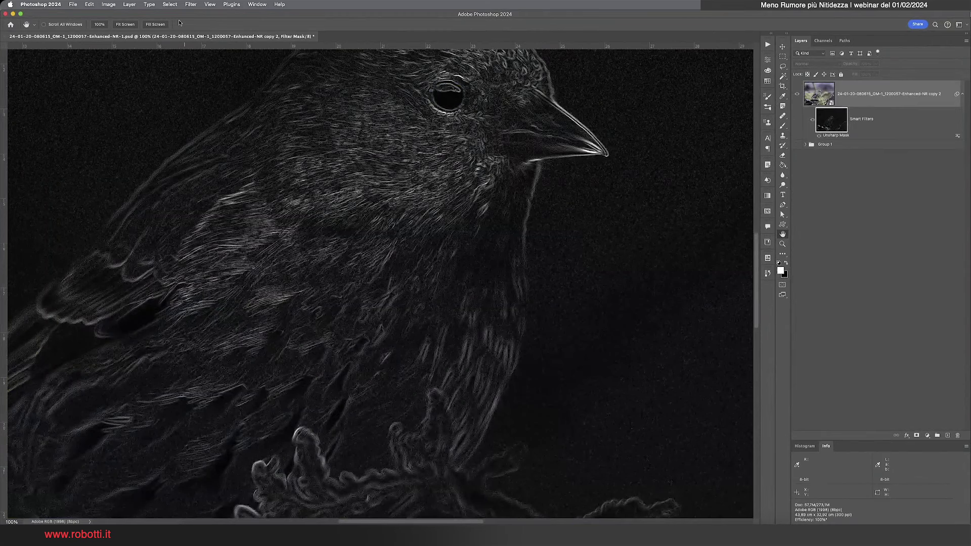
click(193, 5)
mouse_move(195, 99)
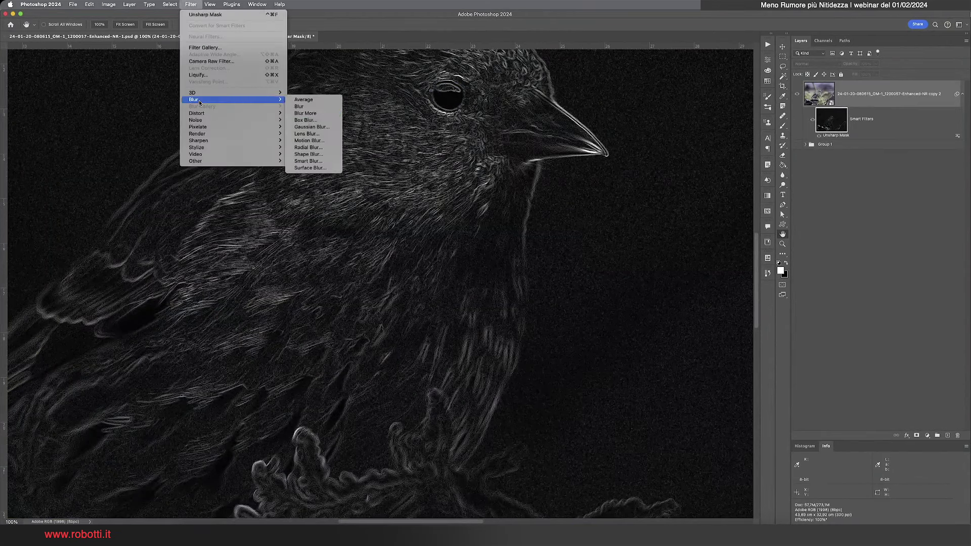
click(304, 127)
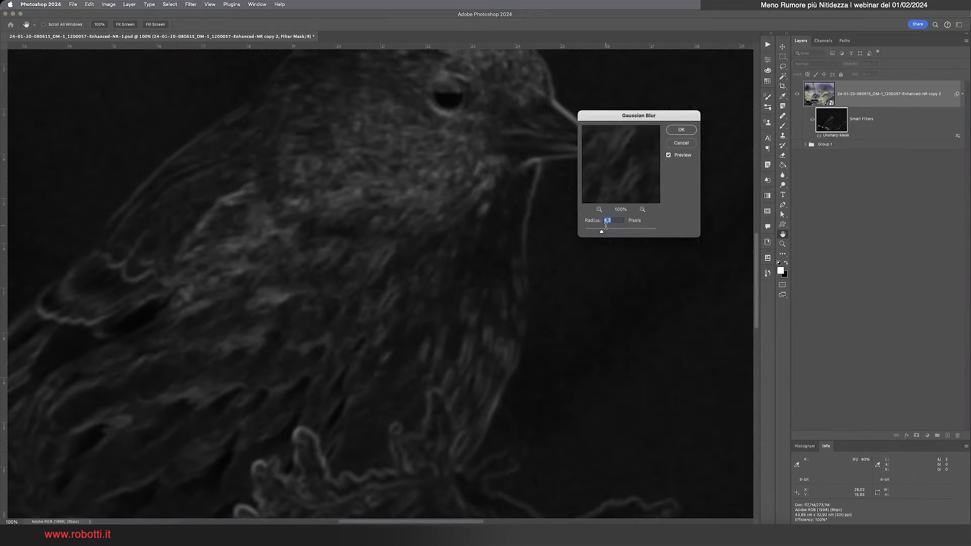
drag(596, 232, 591, 232)
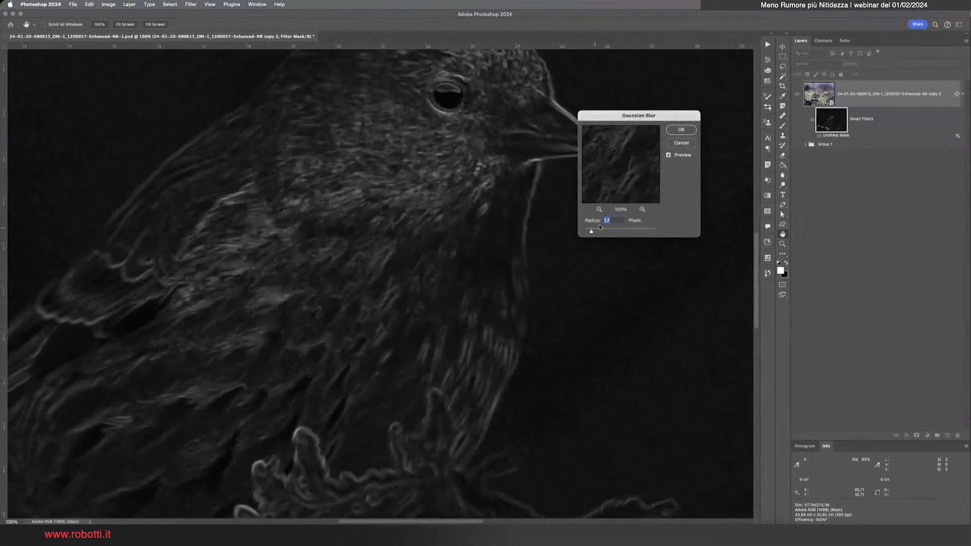
click(668, 155)
click(669, 156)
click(669, 155)
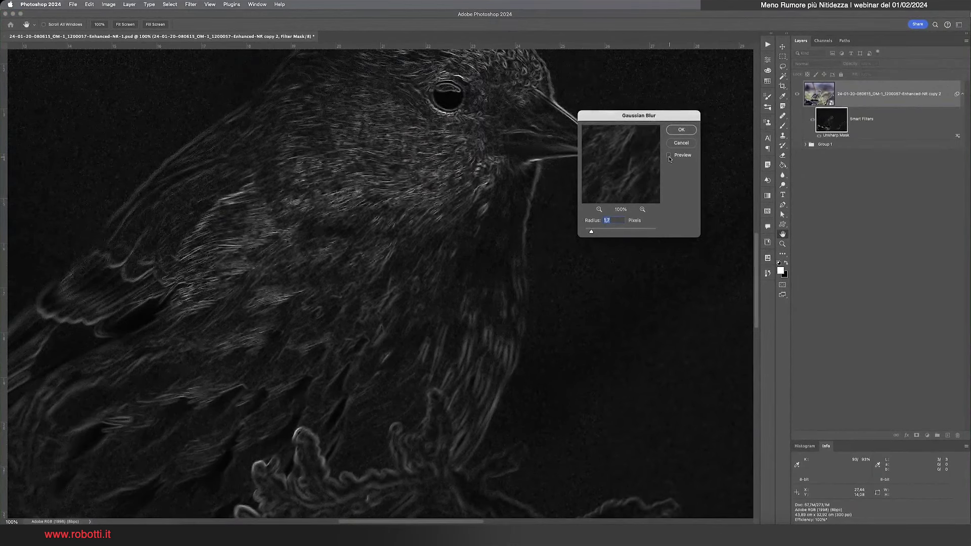
click(668, 155)
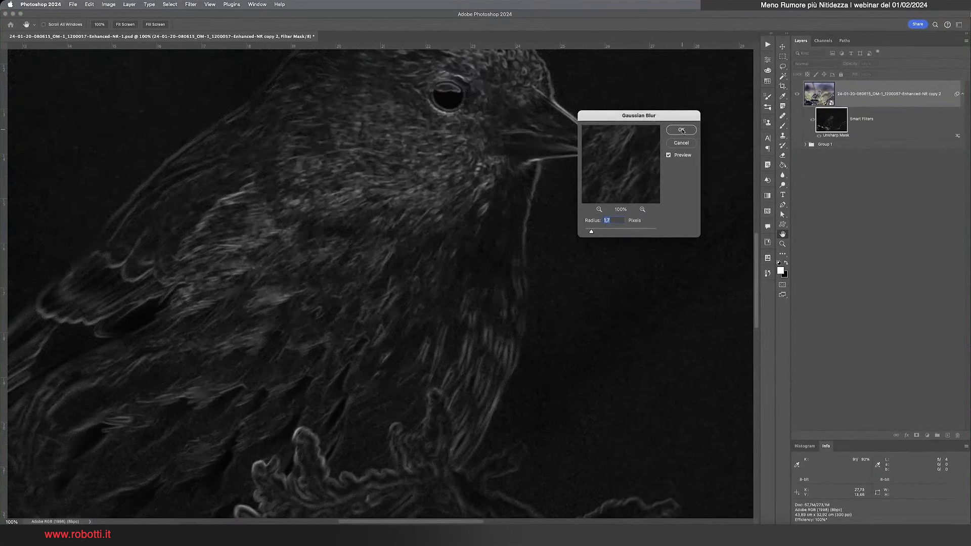
click(681, 130)
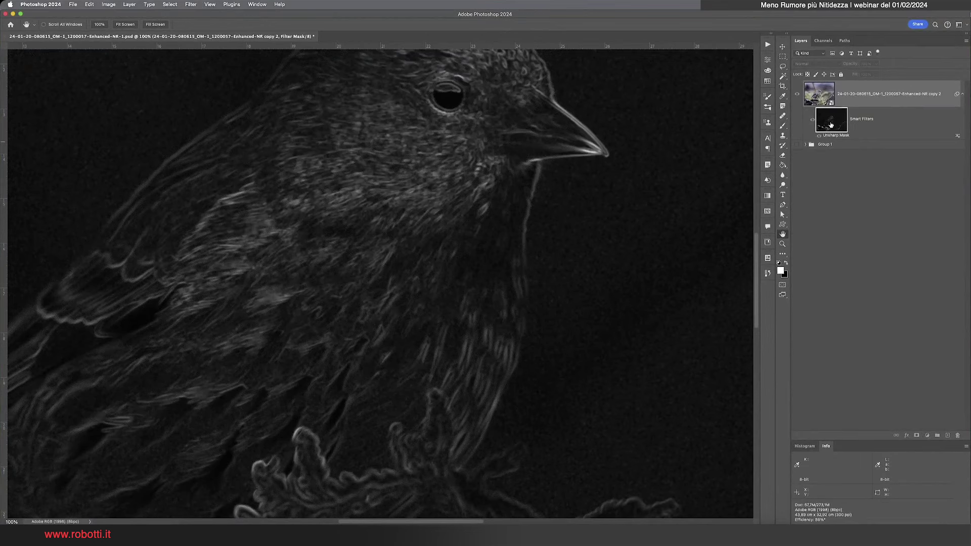
Show the colour photo, target the layer image, and toggle sharpening to compare.
alt+click(830, 125)
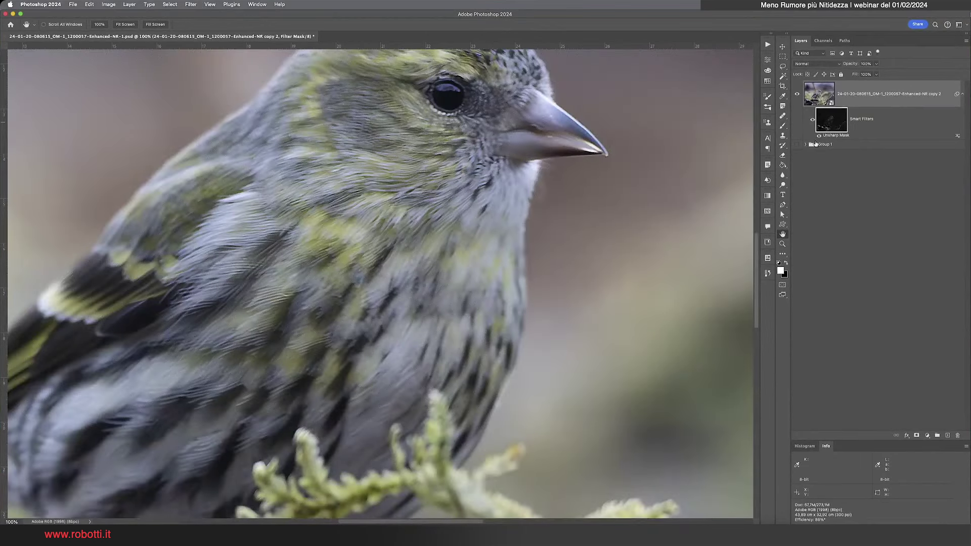
click(819, 135)
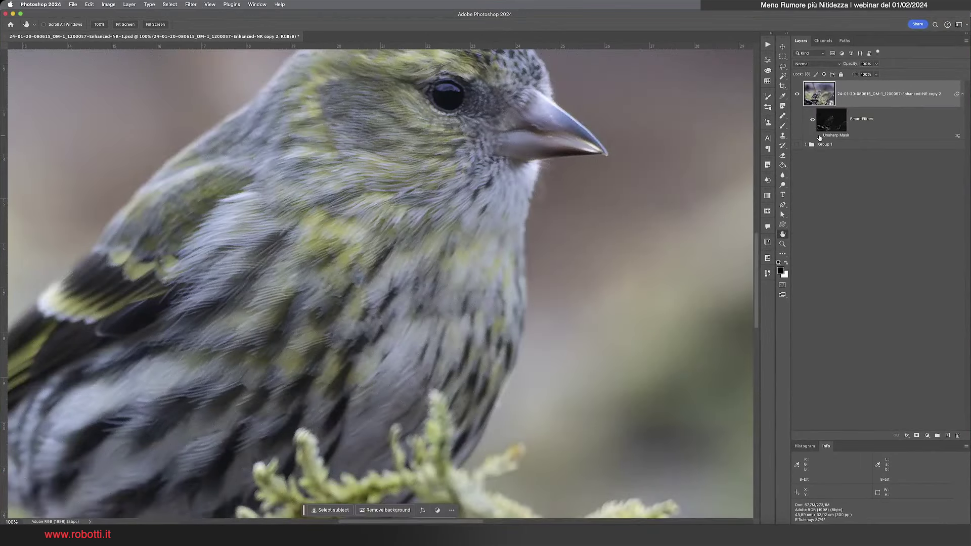
click(819, 136)
click(819, 136)
click(109, 5)
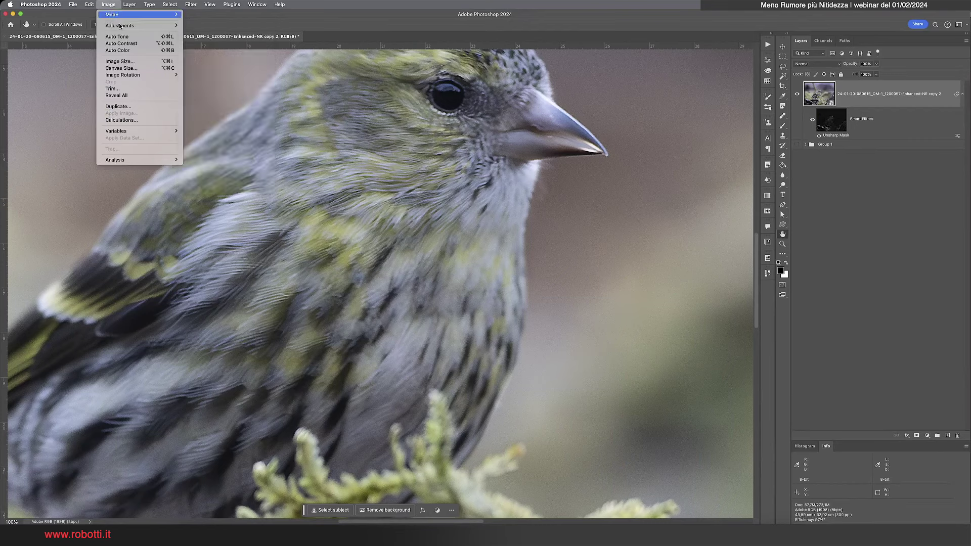
Cancel the mistaken Levels start and target the sharpening filter mask instead.
mouse_move(120, 26)
click(203, 33)
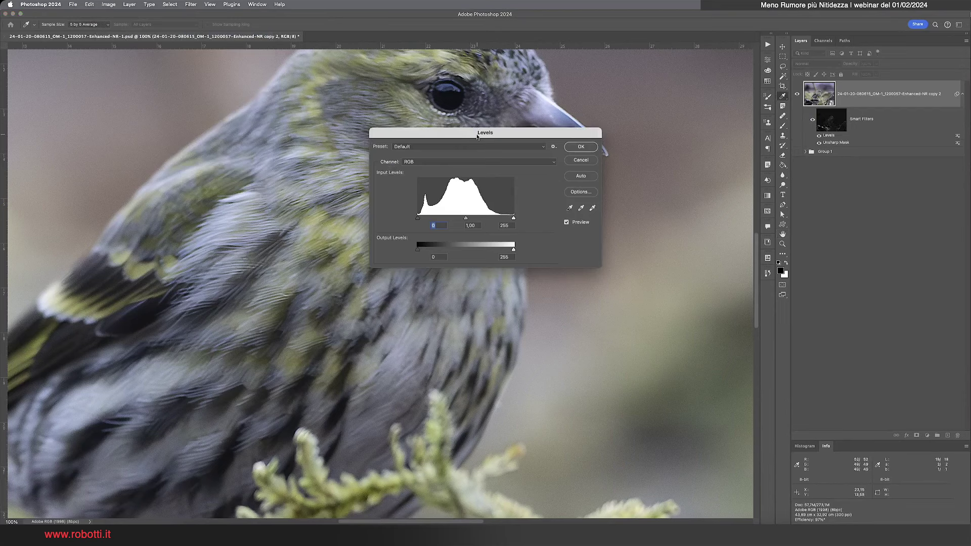
drag(476, 129, 673, 168)
click(775, 190)
click(832, 121)
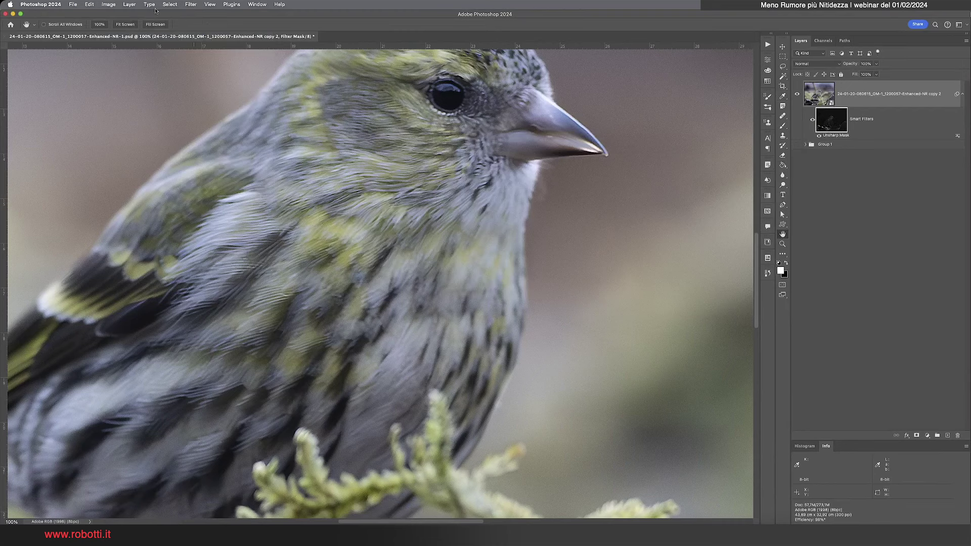
Apply Levels to the filter mask, lowering the white input to 138.
click(108, 4)
mouse_move(119, 25)
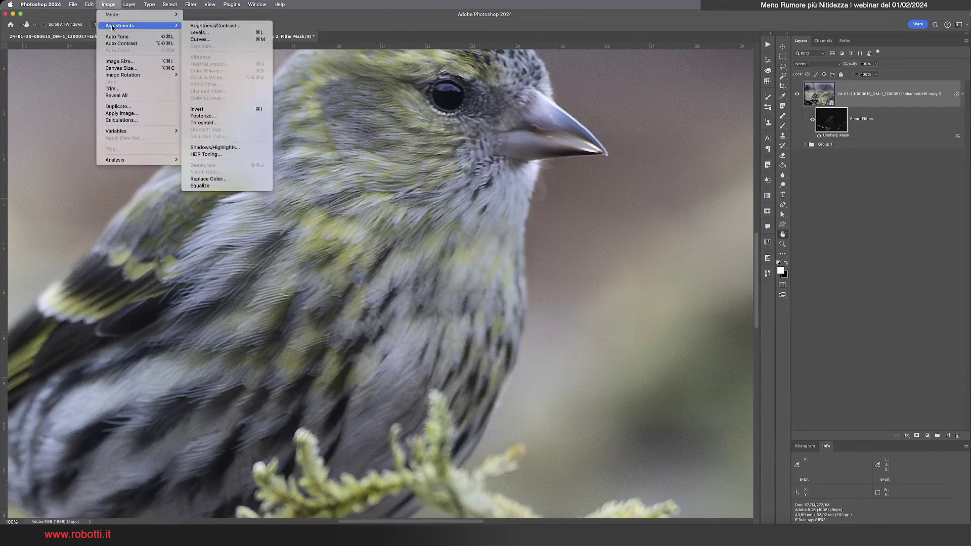
click(211, 36)
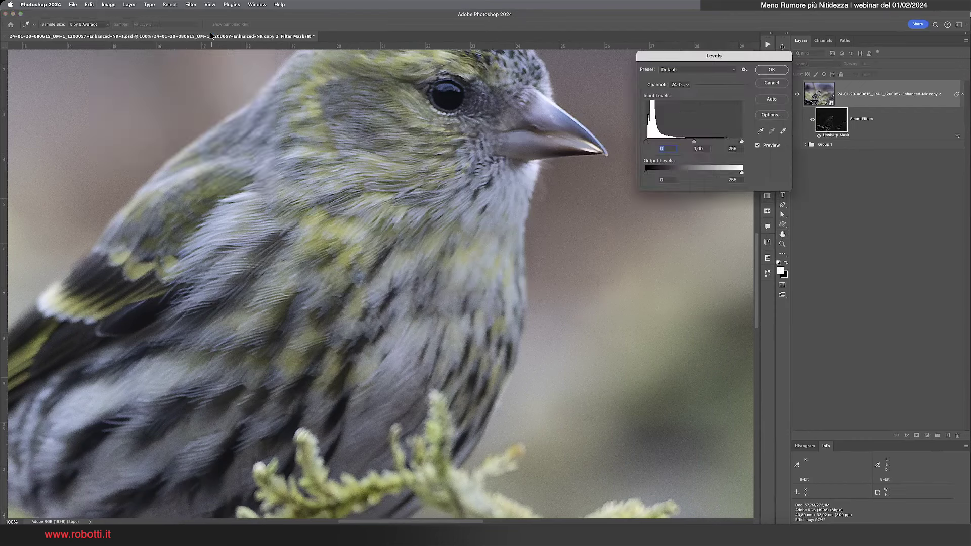
drag(742, 141, 741, 141)
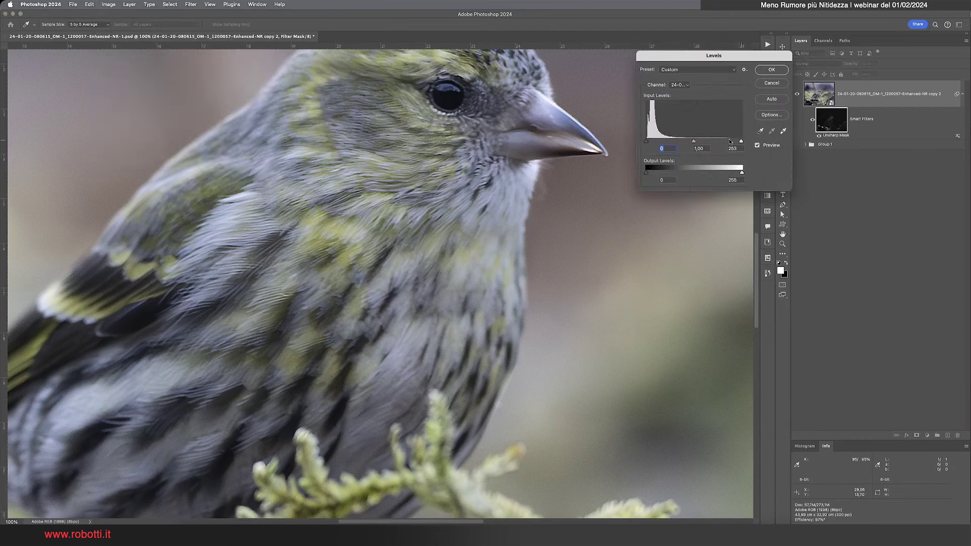
mouse_move(741, 141)
mouse_down()
mouse_move(700, 142)
mouse_move(745, 144)
mouse_up()
drag(724, 57, 689, 71)
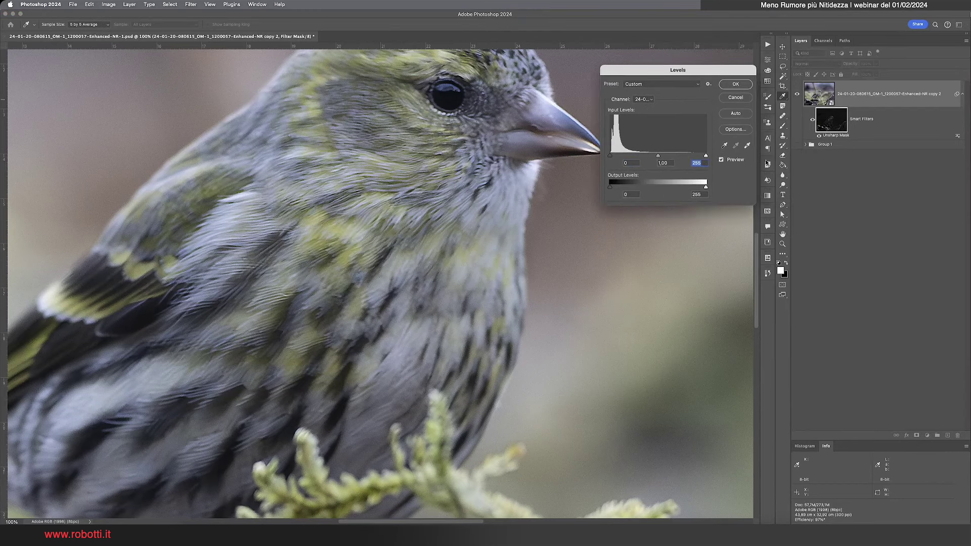
mouse_move(705, 155)
mouse_down()
mouse_move(682, 155)
mouse_move(716, 154)
mouse_up()
drag(705, 157, 662, 158)
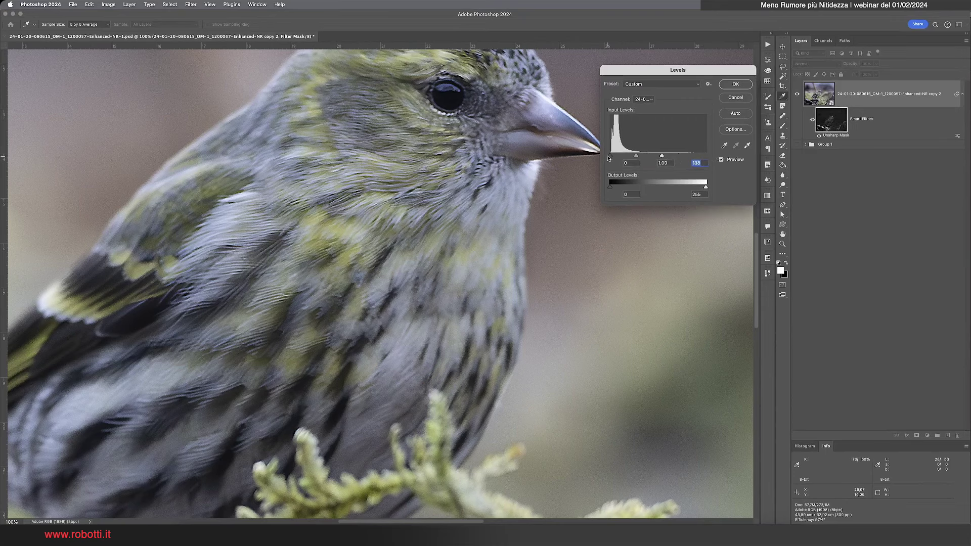
click(609, 157)
Compare the mask with Levels Preview on and off, zoomed in on the beak.
drag(654, 68, 712, 84)
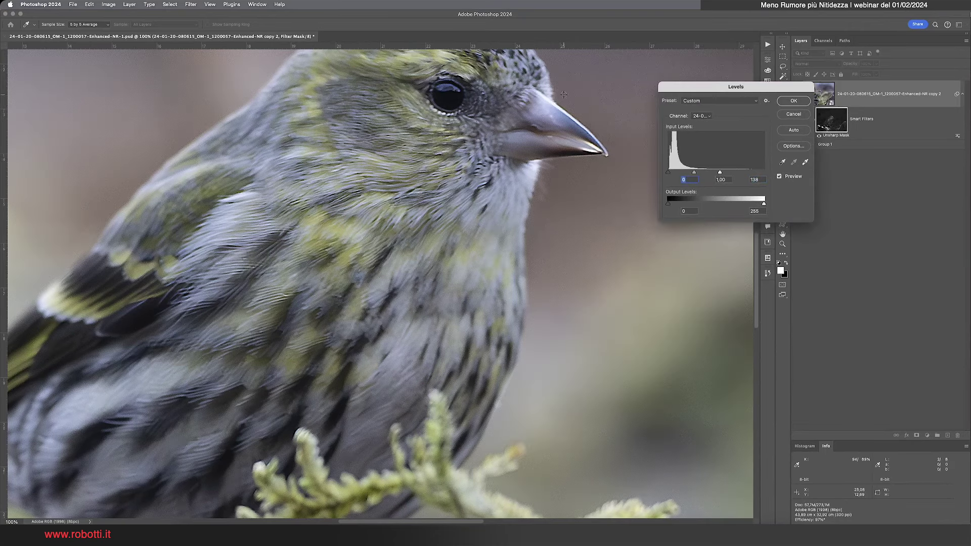
click(779, 176)
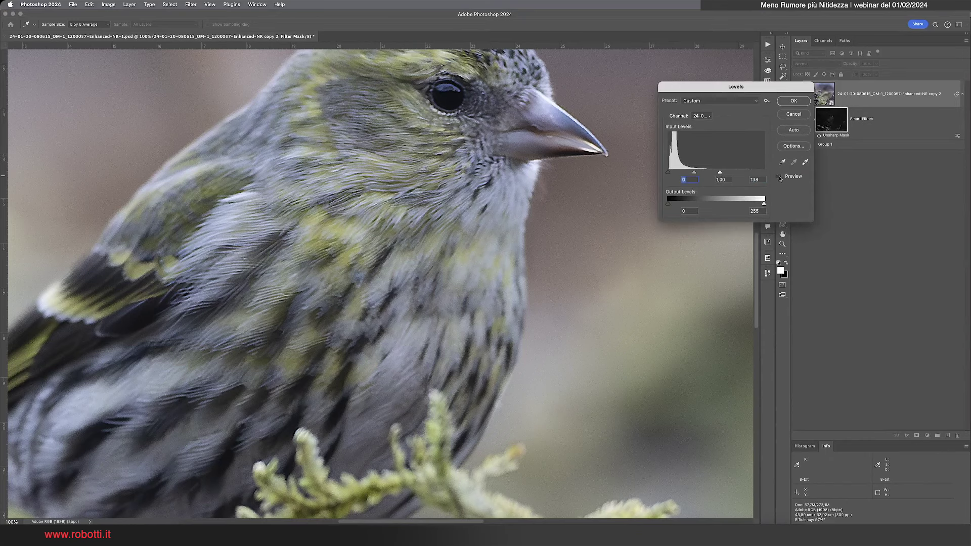
key(ctrl+plus)
mouse_move(606, 185)
mouse_down()
mouse_move(536, 286)
mouse_move(393, 374)
mouse_up()
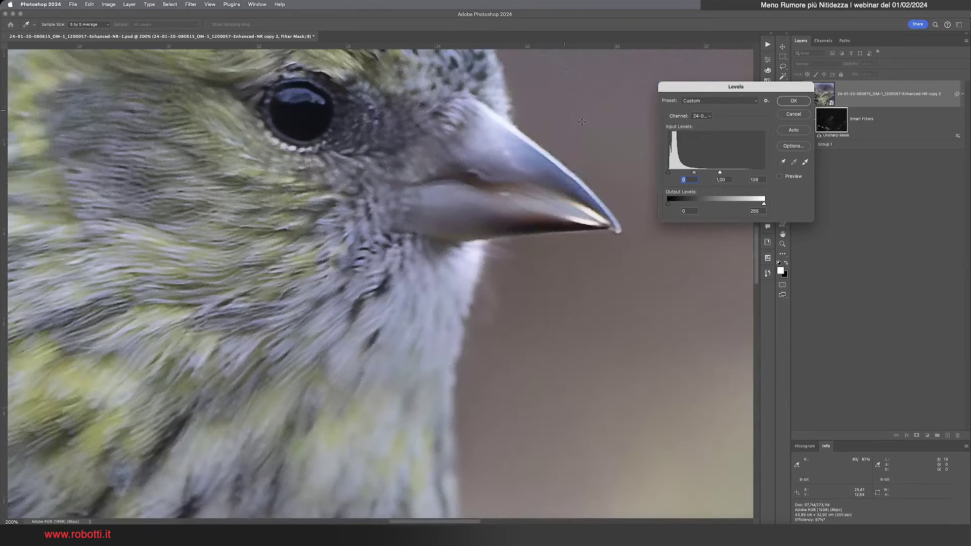
click(780, 177)
click(780, 177)
click(779, 176)
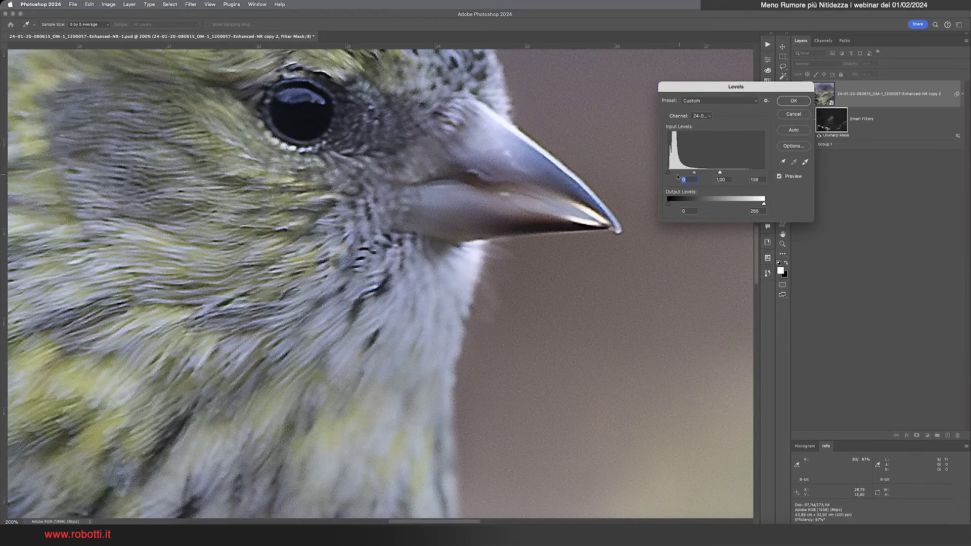
Raise the Levels black input to about 18 to darken faint mask noise.
drag(670, 176, 674, 173)
click(779, 177)
click(780, 177)
drag(674, 174, 676, 173)
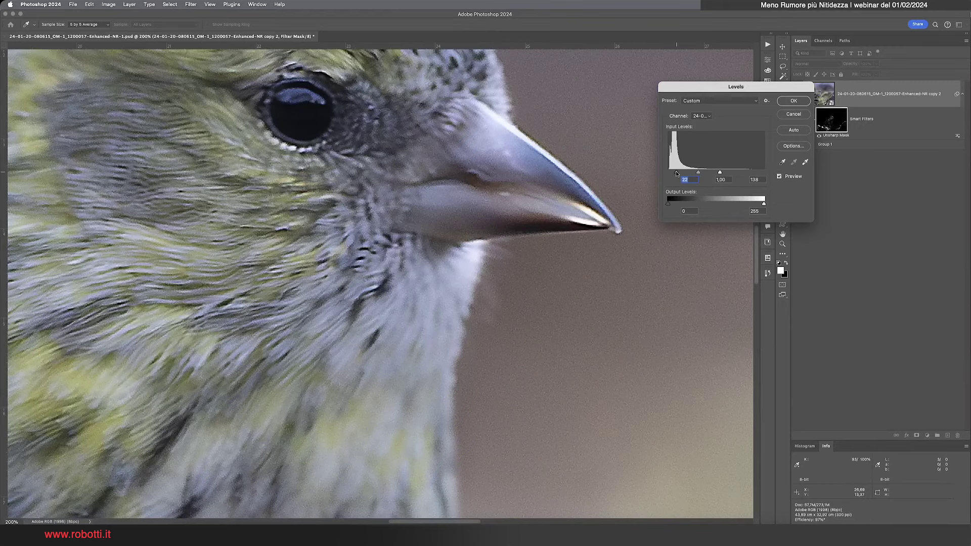
key(ctrl+minus)
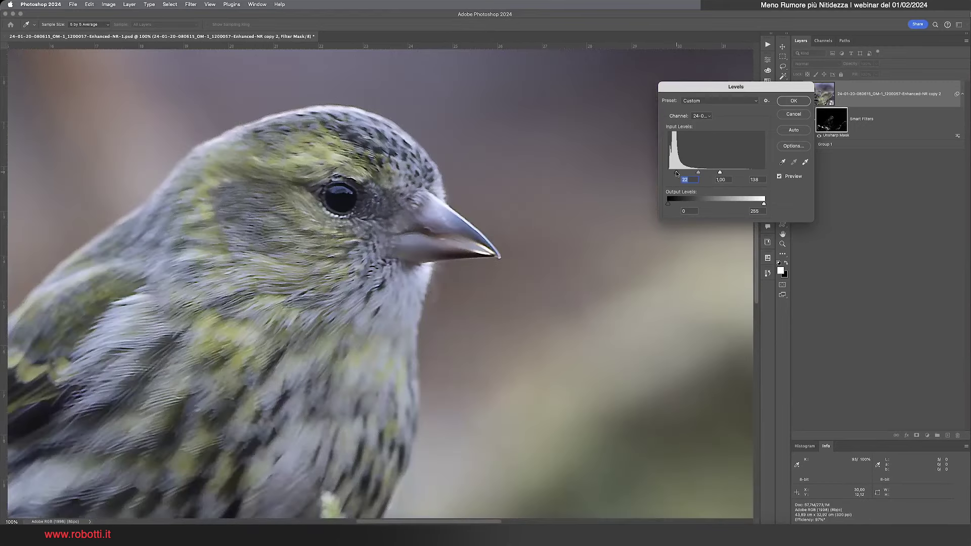
drag(561, 191, 734, 87)
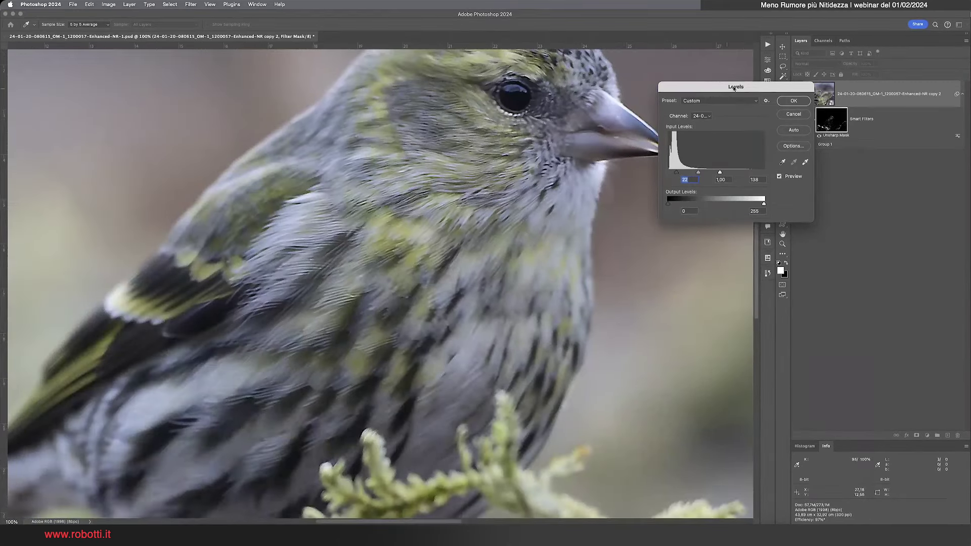
key(Down)
key(Down)
key(Down)
key(Down)
Commit the mask Levels (black 18, white 138) and trial Unsharp Mask radius values.
click(792, 102)
double_click(828, 136)
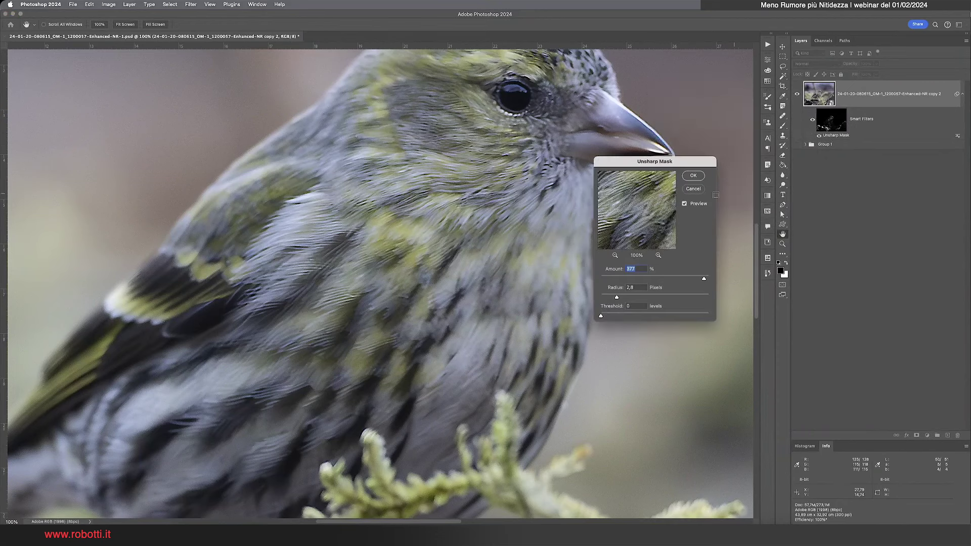
drag(641, 165, 657, 166)
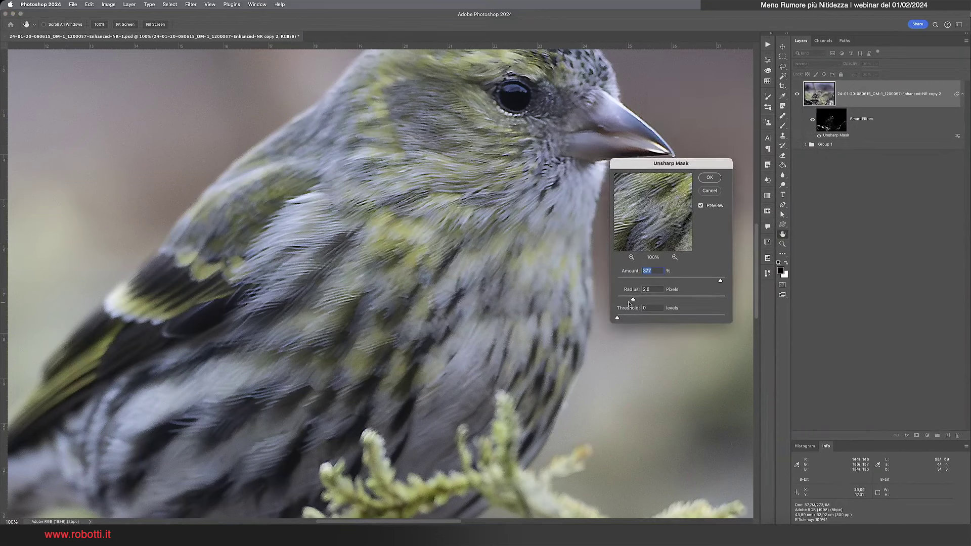
drag(632, 299, 649, 299)
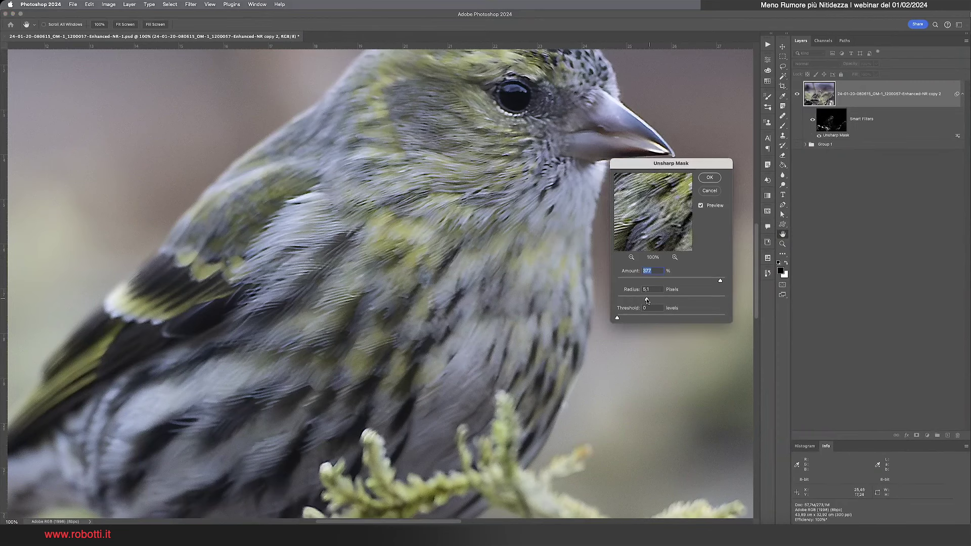
drag(649, 299, 646, 299)
drag(657, 239, 650, 201)
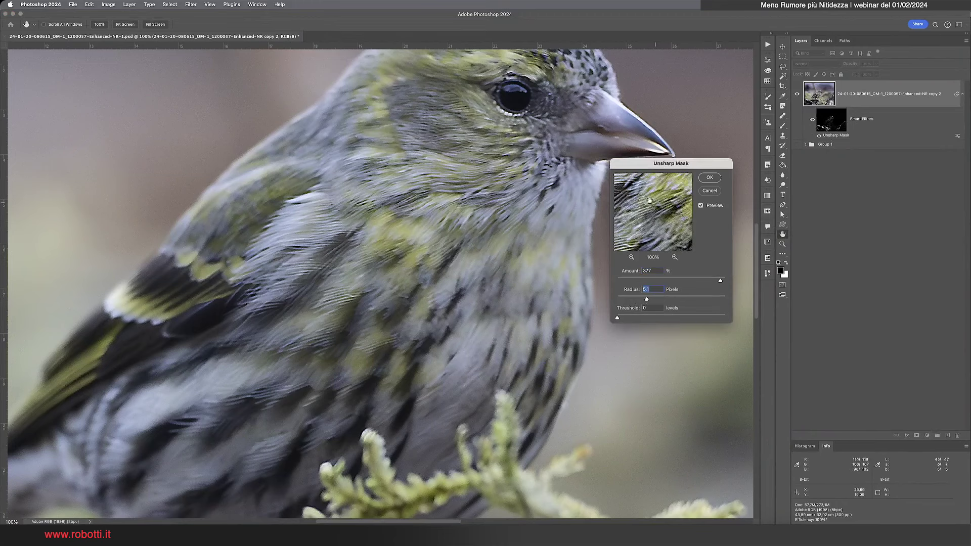
click(659, 196)
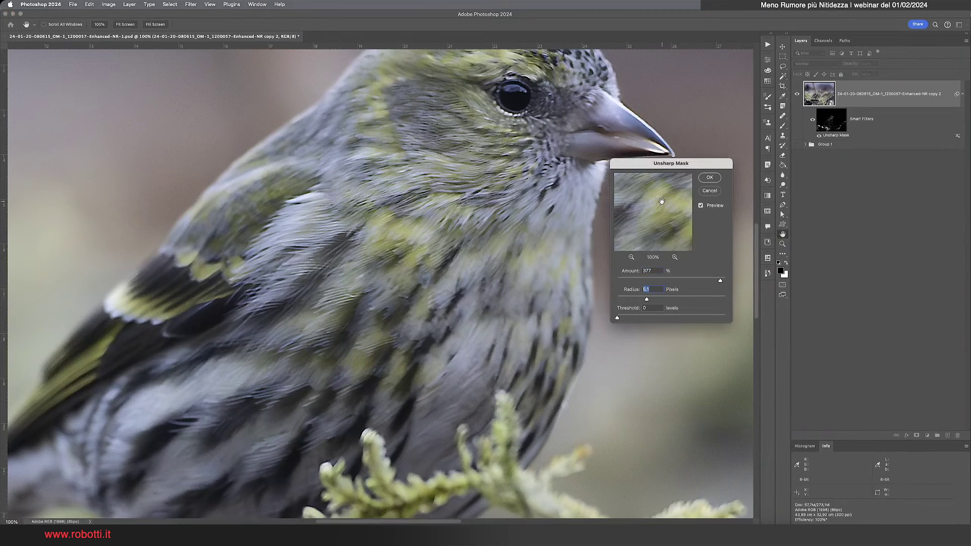
click(660, 200)
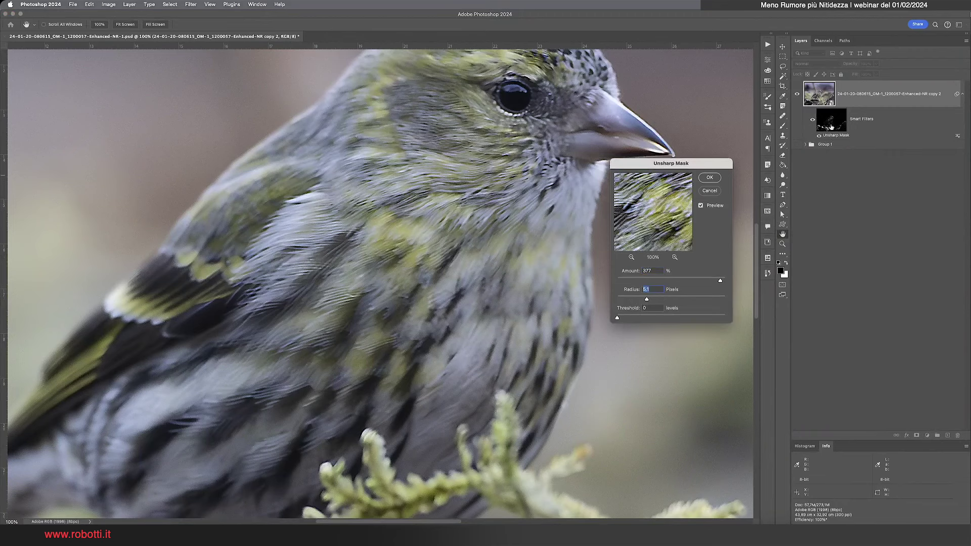
Close Unsharp Mask unchanged and disable the filter mask to sharpen the whole bird.
click(709, 190)
shift+click(839, 120)
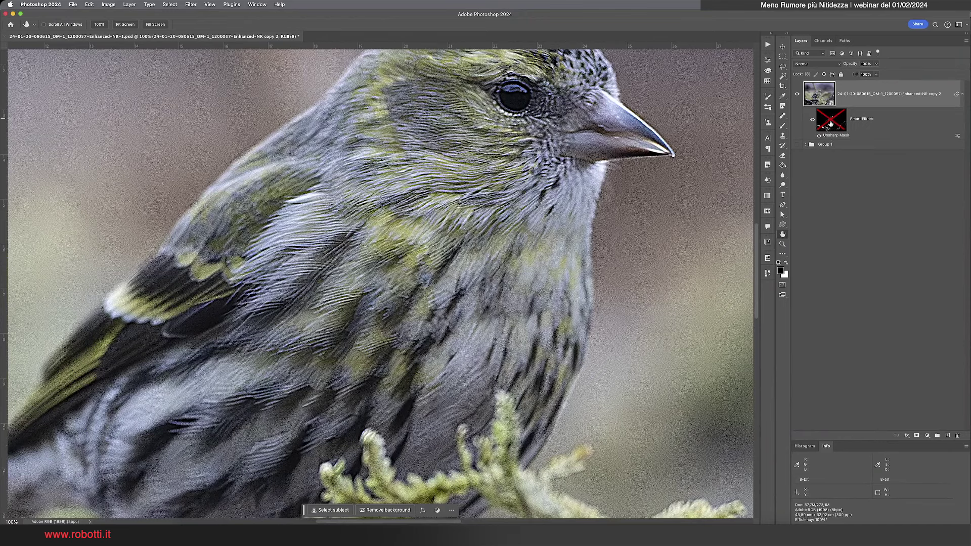
Re-enable the filter mask and recommit Unsharp Mask at Amount 325%, Radius about 3.4 px.
shift+click(830, 123)
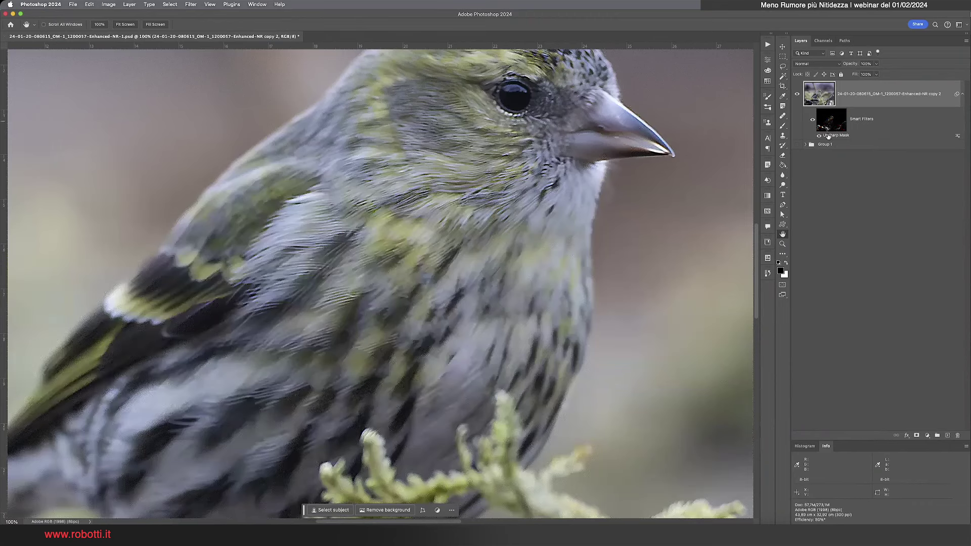
double_click(829, 135)
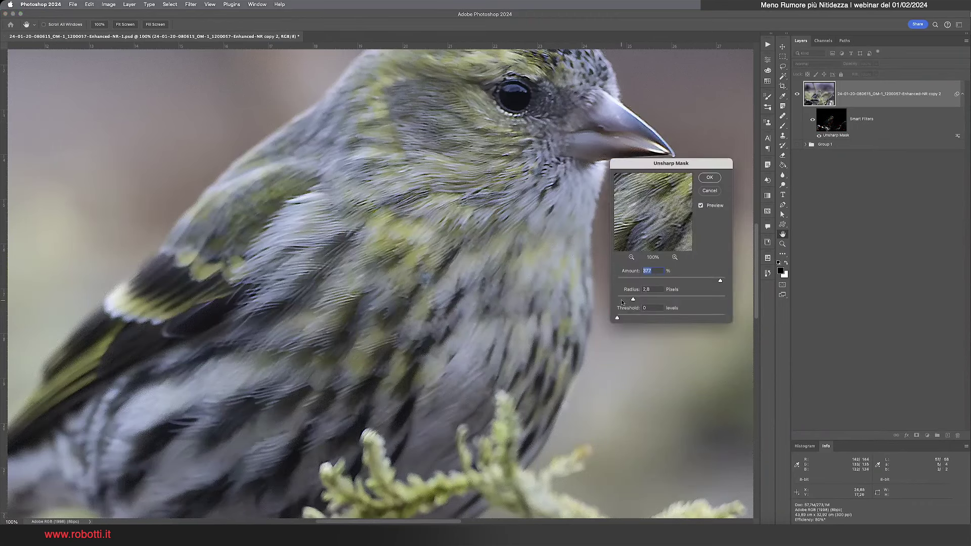
mouse_move(633, 299)
mouse_down()
mouse_move(645, 300)
mouse_move(634, 300)
mouse_up()
mouse_move(721, 281)
mouse_down()
mouse_move(699, 281)
mouse_move(717, 281)
mouse_up()
drag(674, 166, 681, 179)
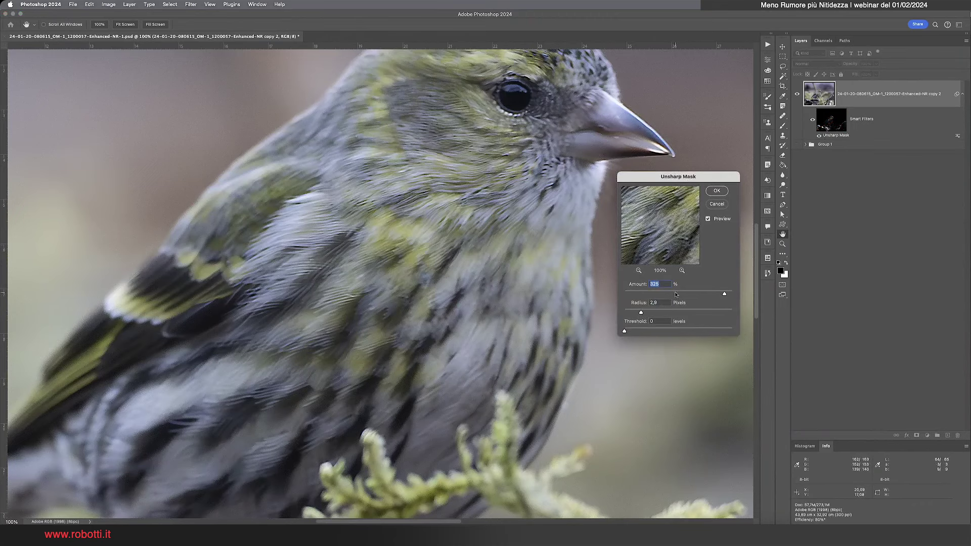
drag(641, 312, 638, 313)
drag(639, 313, 645, 313)
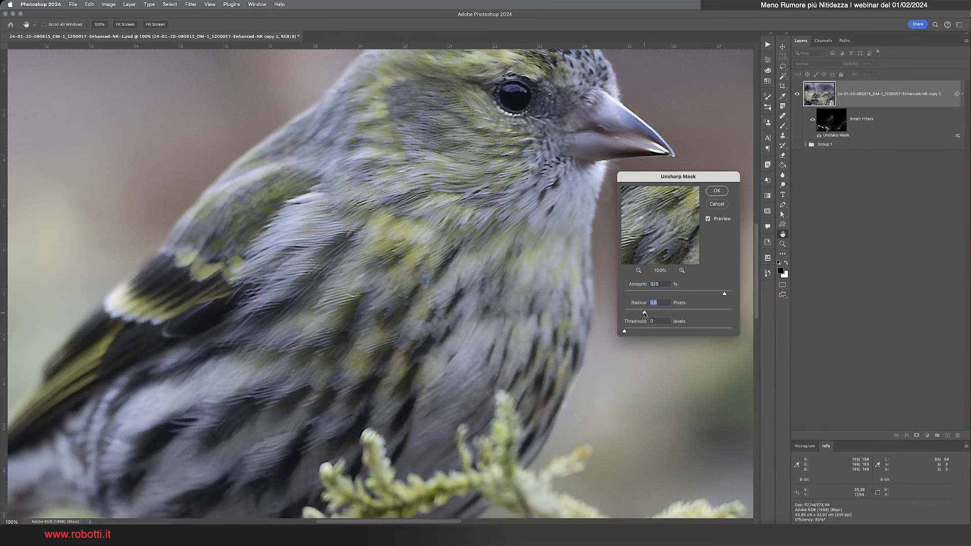
click(720, 194)
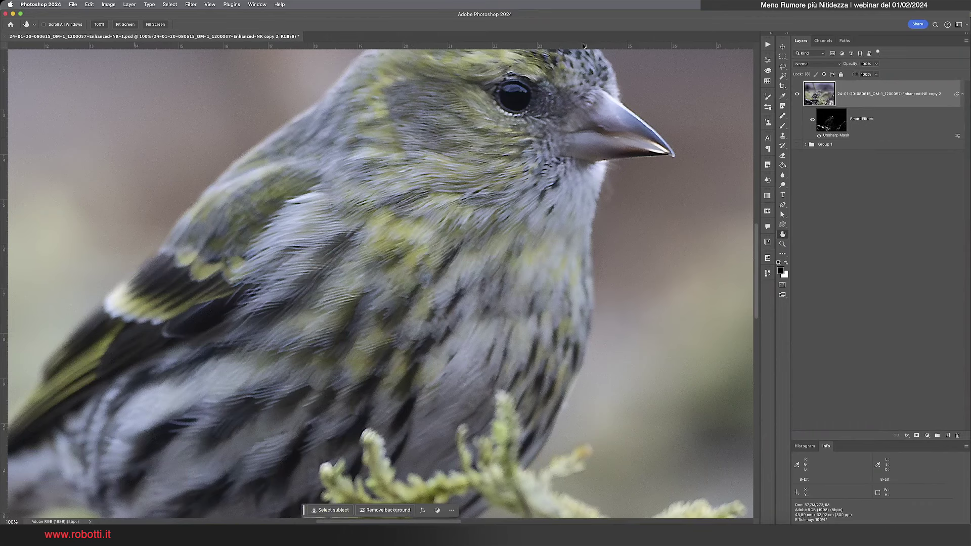
Target the sharpening filter mask and display it on the canvas.
click(825, 125)
alt+click(828, 126)
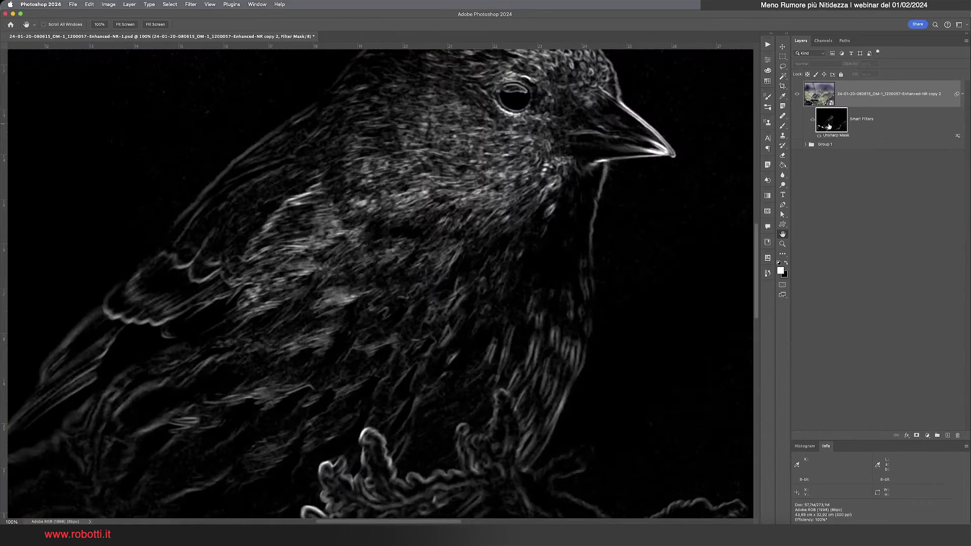
click(191, 5)
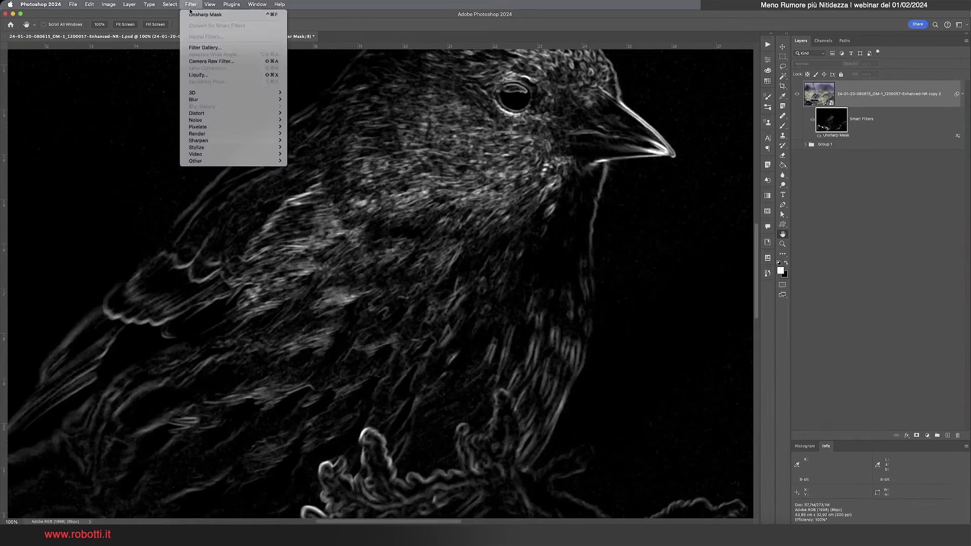
mouse_move(196, 161)
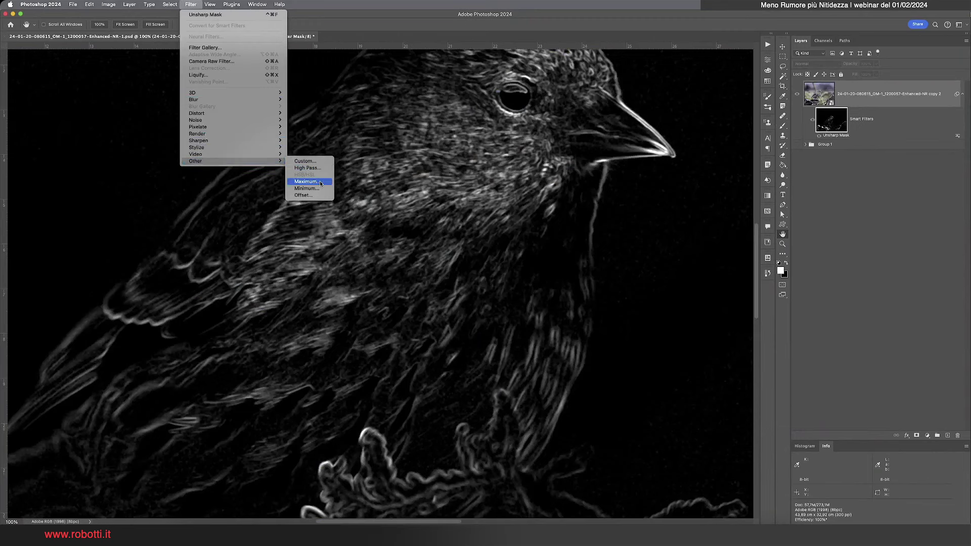
Preview a Maximum filter on the mask, trying a large radius then nearly zero.
click(321, 185)
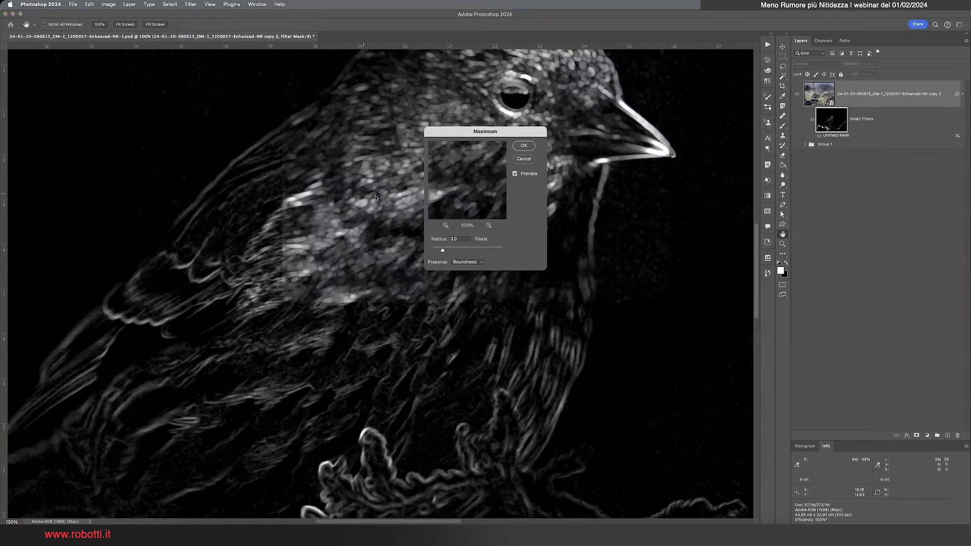
drag(471, 136, 536, 172)
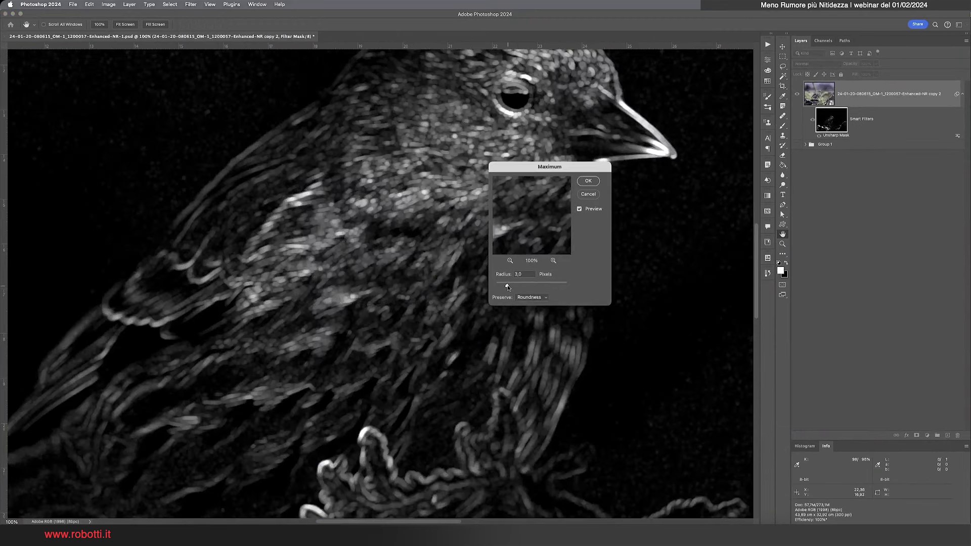
drag(509, 286, 529, 288)
click(529, 288)
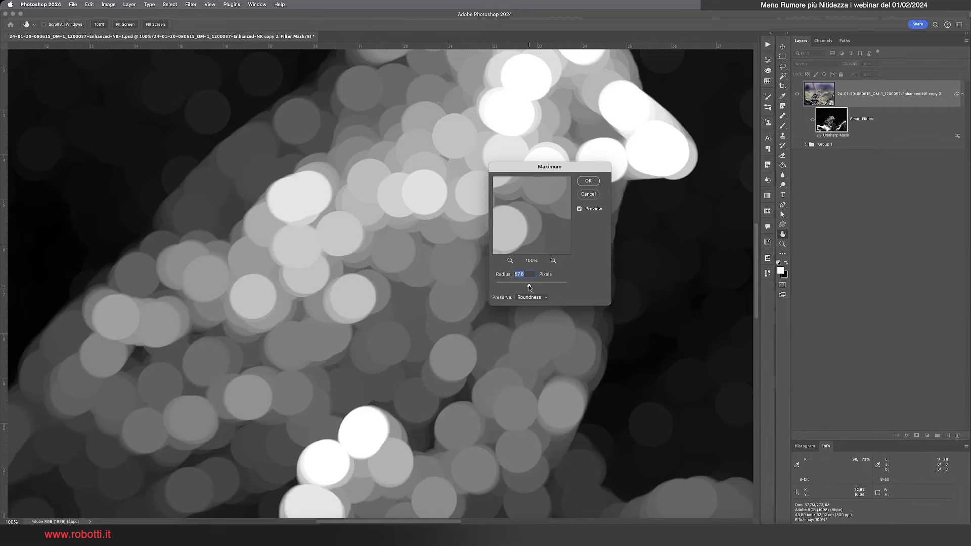
drag(529, 287, 488, 287)
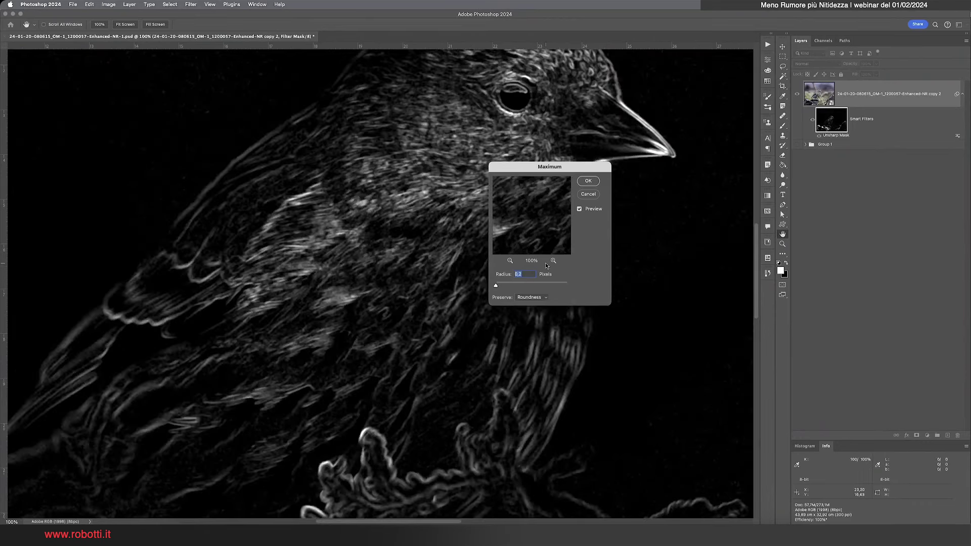
click(529, 297)
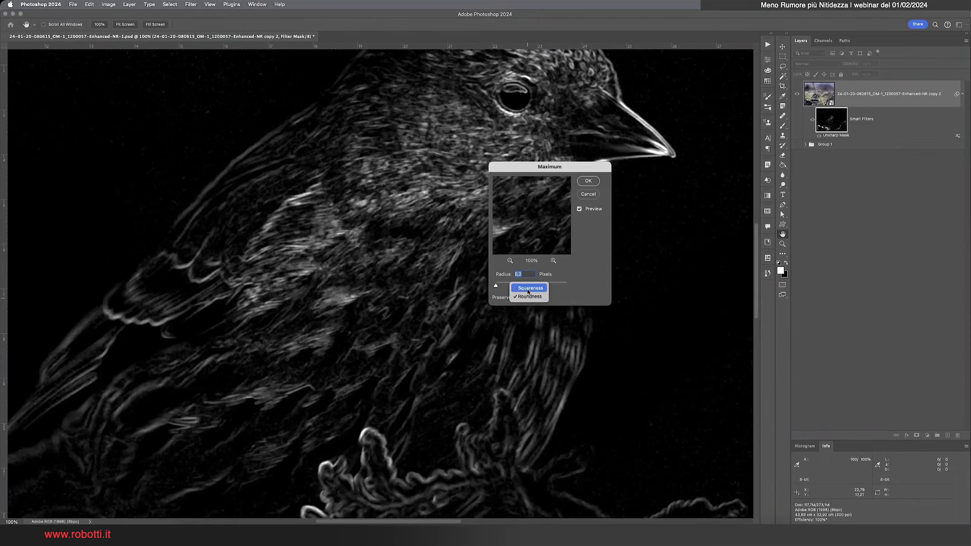
Test Maximum with Squareness at radii 14 and 4, then Roundness at 1 and 0.2 px.
click(528, 288)
click(528, 290)
click(501, 287)
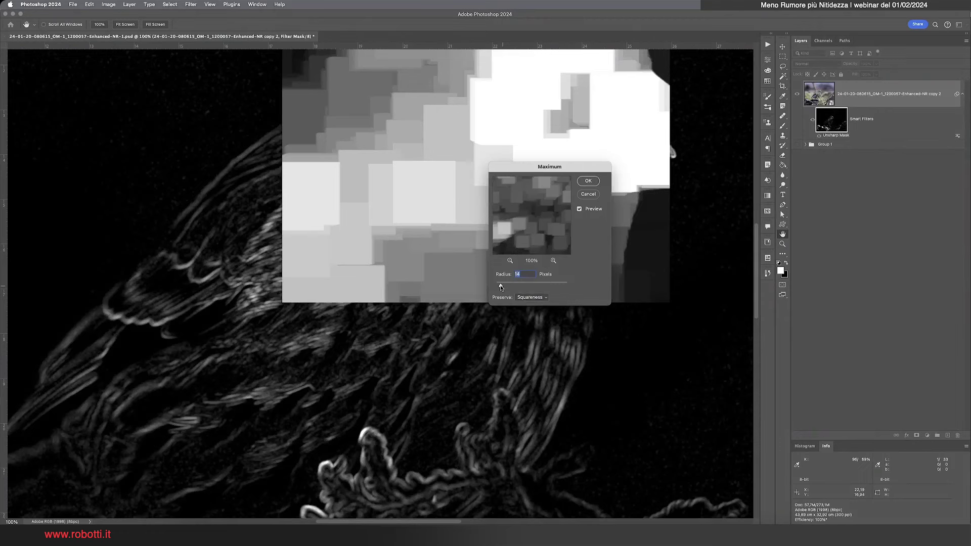
drag(501, 287, 495, 287)
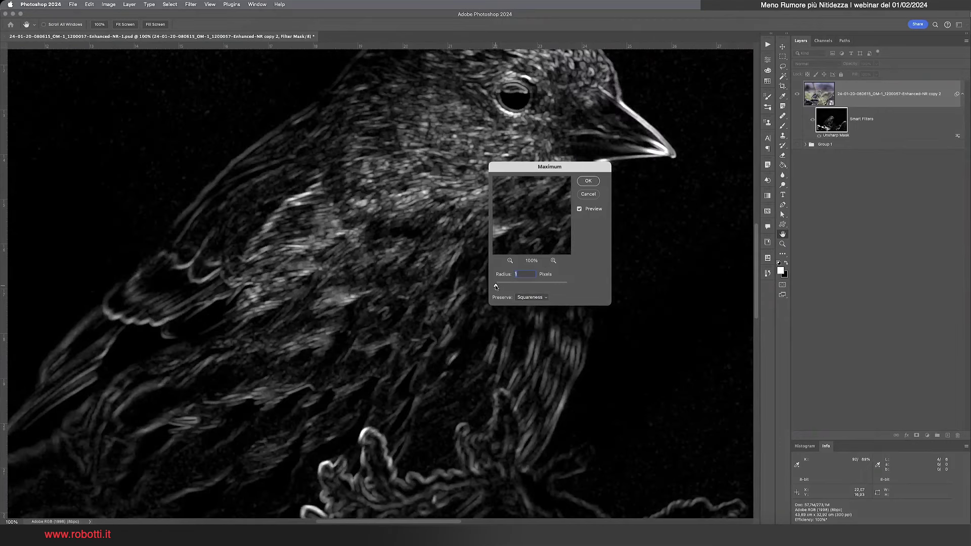
click(526, 298)
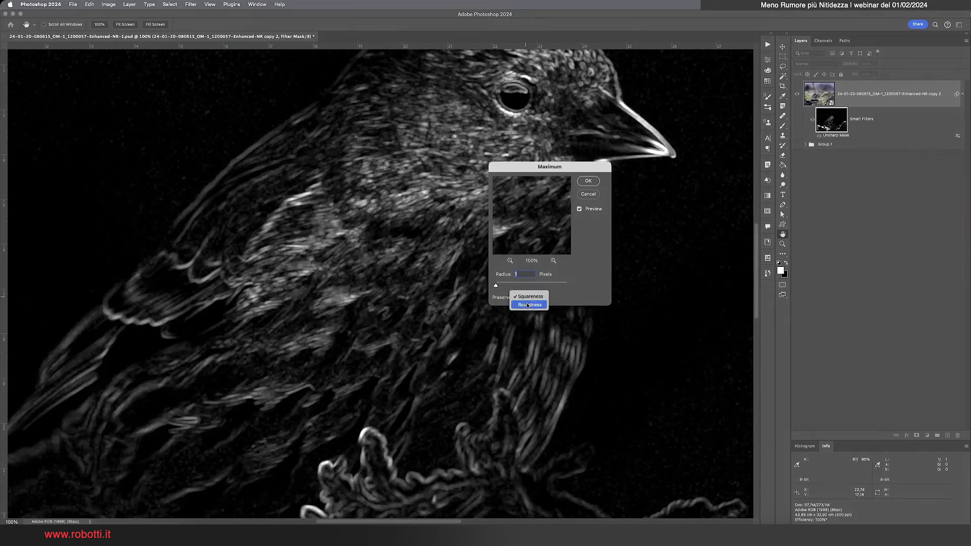
click(526, 304)
click(496, 286)
click(493, 287)
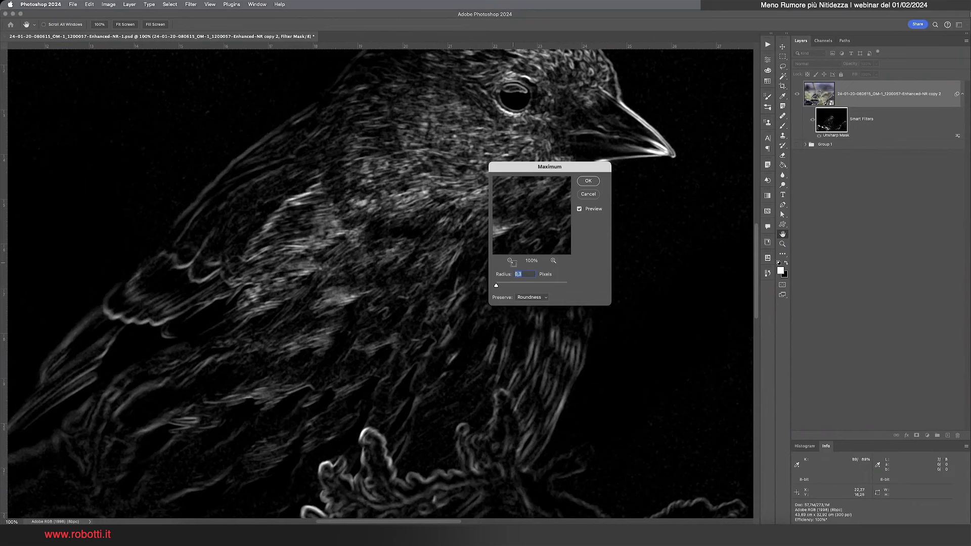
drag(495, 287, 501, 286)
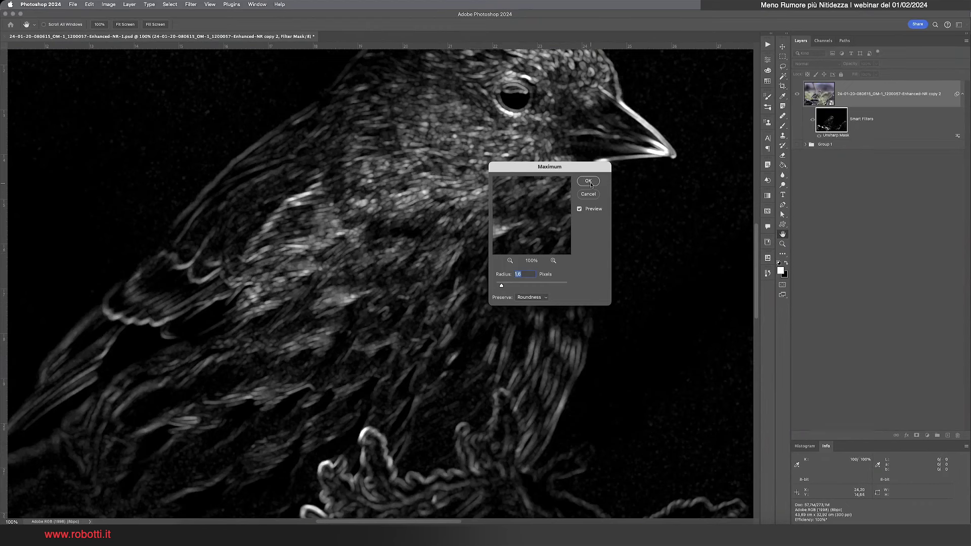
Discard the Maximum trial, return to the colour photo, and re-target the filter mask.
click(592, 197)
alt+click(835, 122)
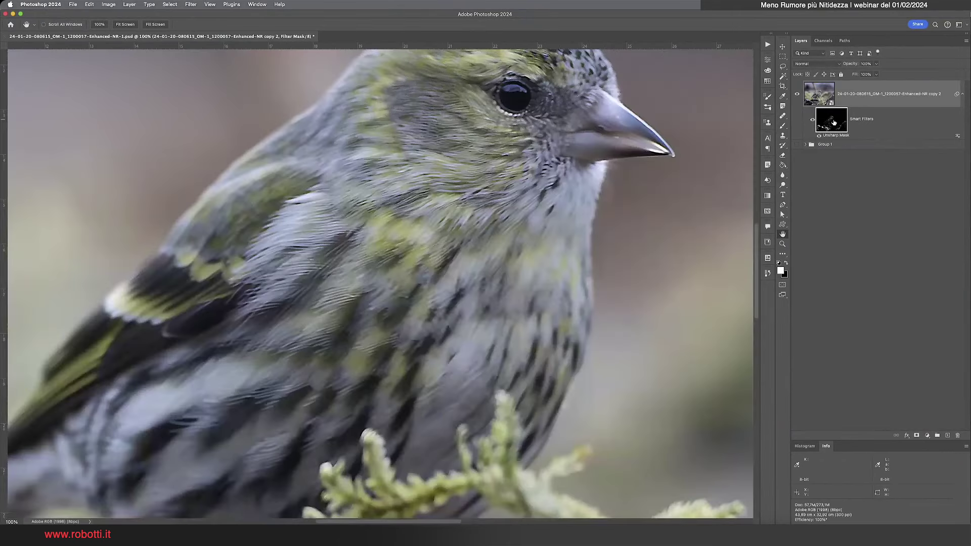
click(819, 136)
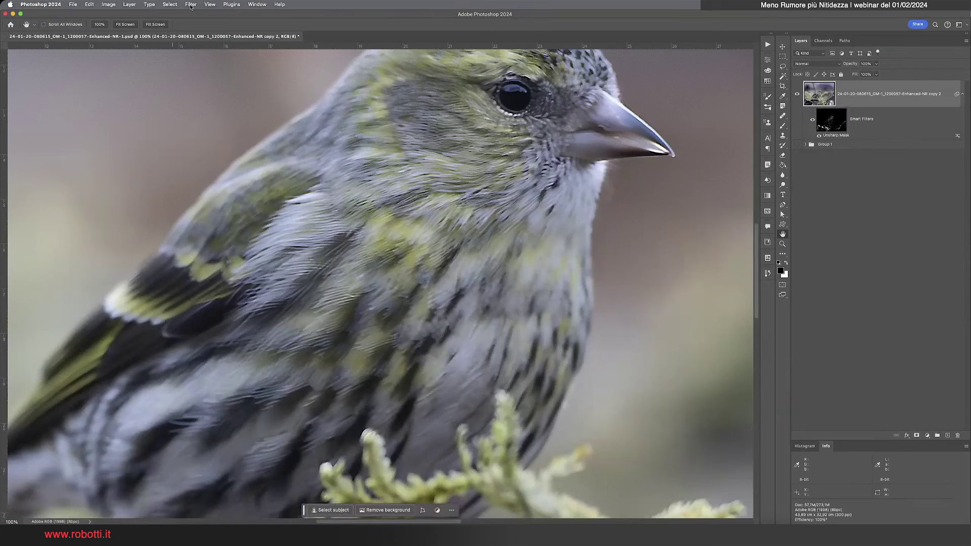
click(819, 117)
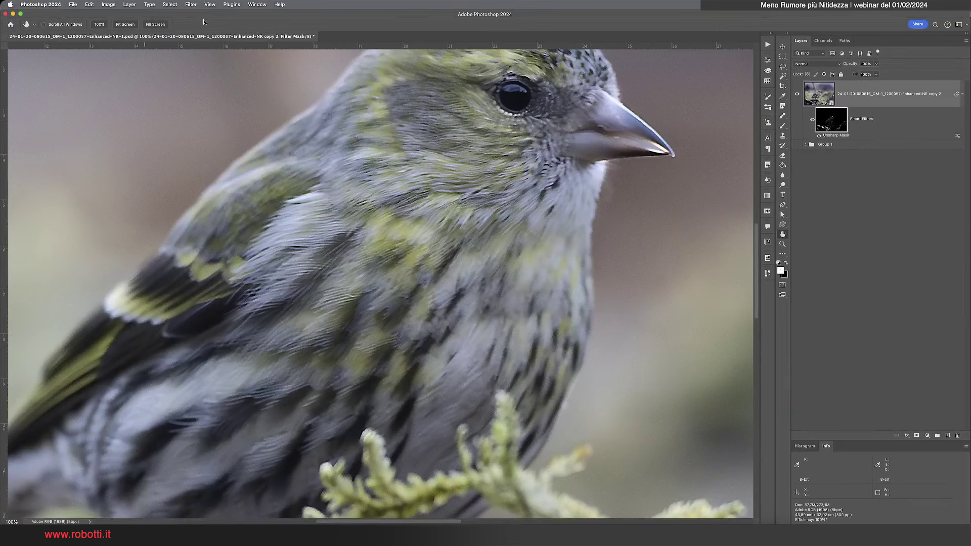
click(191, 4)
mouse_move(196, 161)
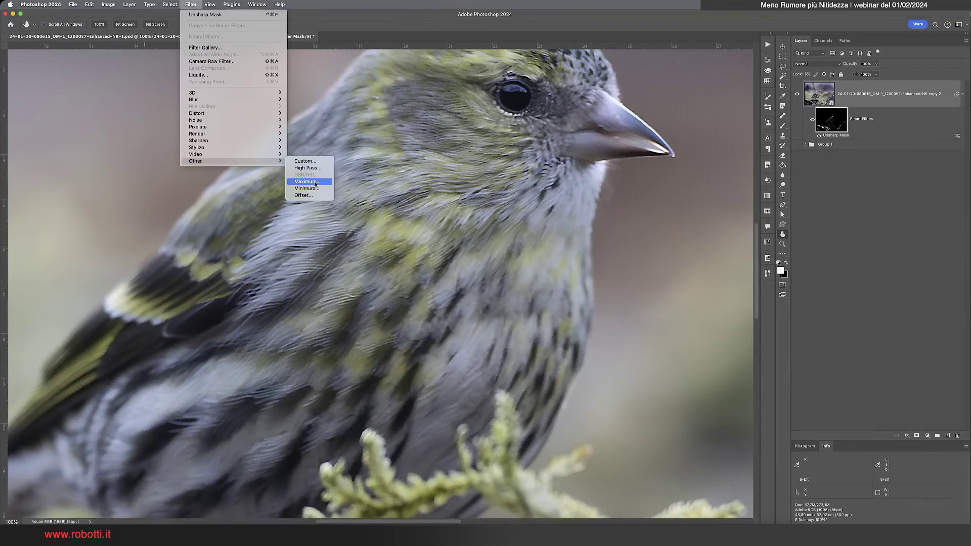
Preview the Maximum filter on the mask, toggling Preview on and off to compare.
click(315, 181)
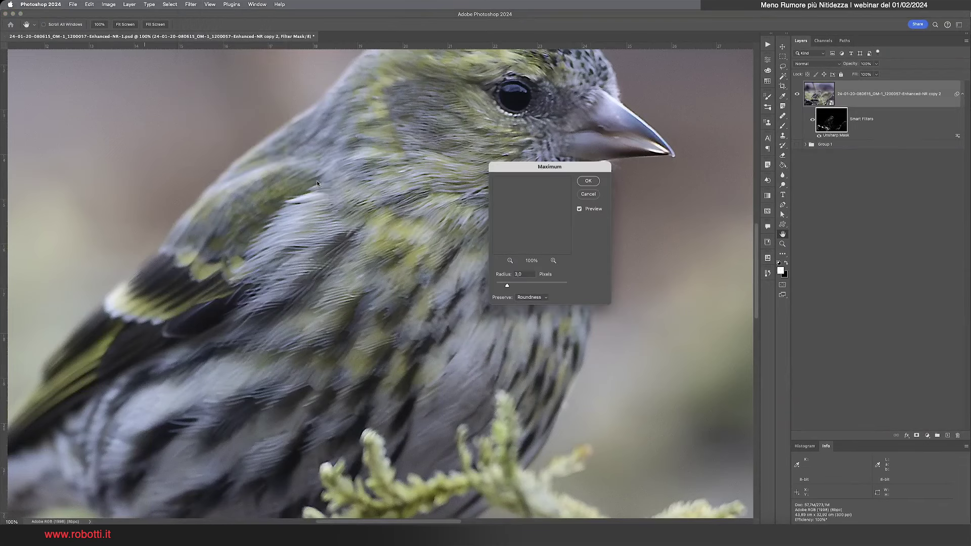
drag(538, 169, 554, 189)
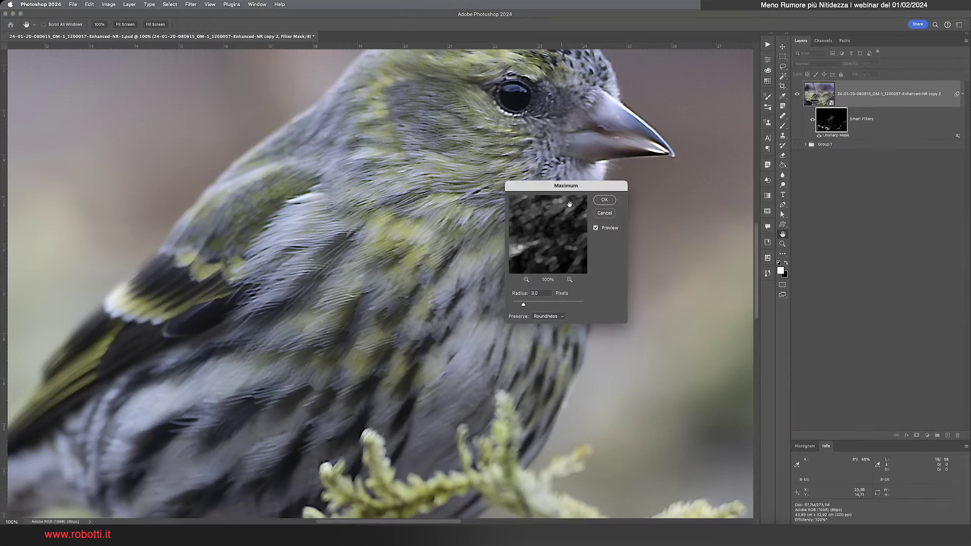
click(595, 228)
click(595, 228)
drag(579, 194, 604, 225)
click(621, 259)
click(622, 259)
click(622, 258)
click(622, 259)
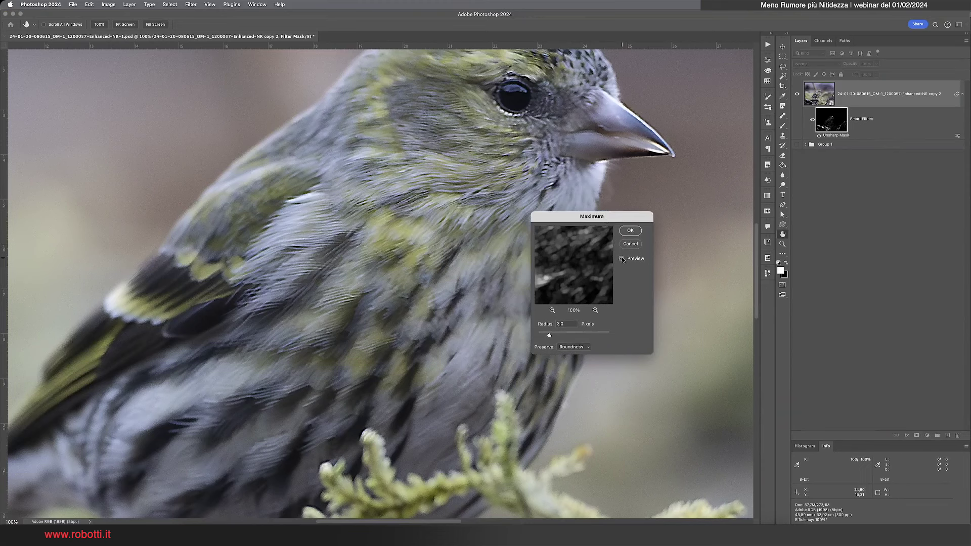
click(622, 259)
Apply Maximum with a 2.0-pixel radius and Roundness to the filter mask.
drag(551, 337, 542, 336)
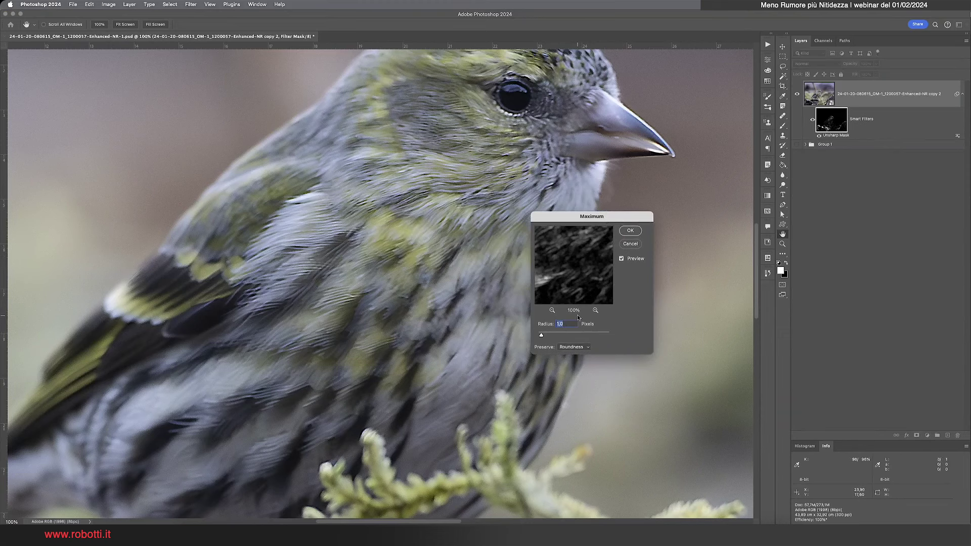
text(2)
click(621, 259)
drag(589, 252, 583, 262)
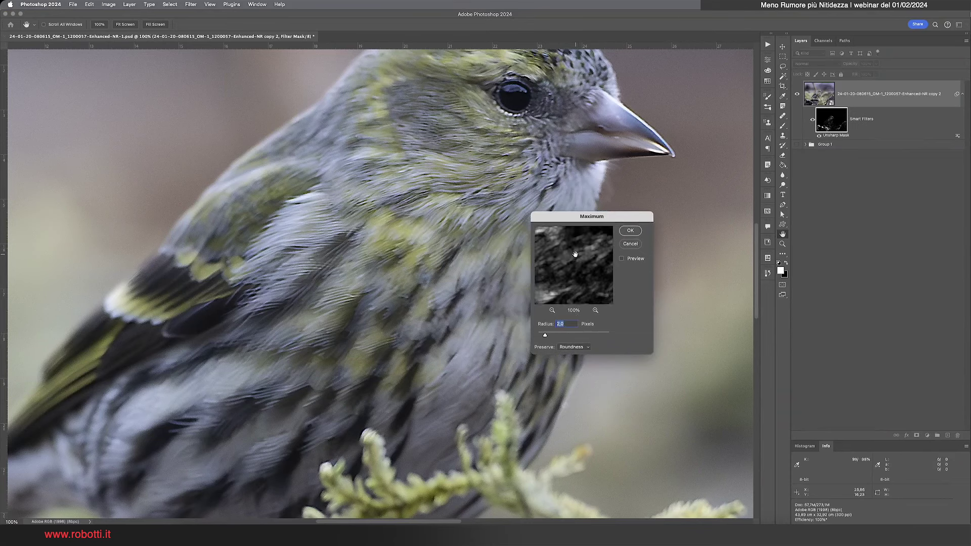
drag(583, 261, 571, 253)
click(571, 253)
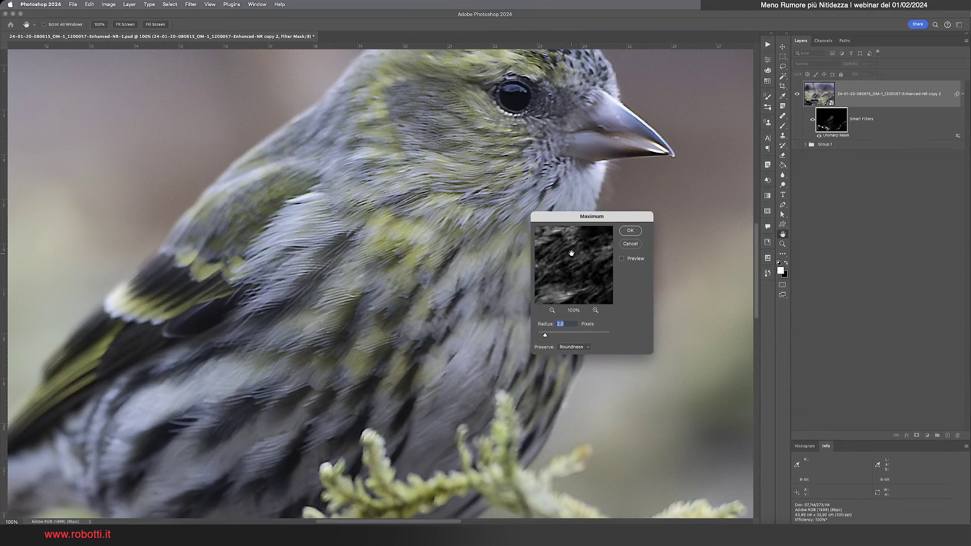
click(621, 259)
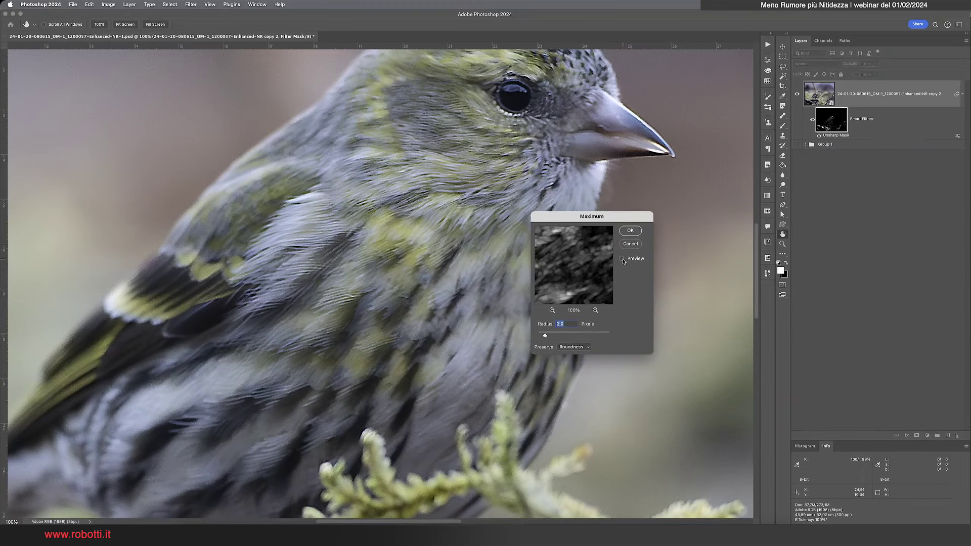
click(630, 230)
Readjust the Unsharp Mask radius to about 3 pixels, keeping Amount at 325%.
click(831, 136)
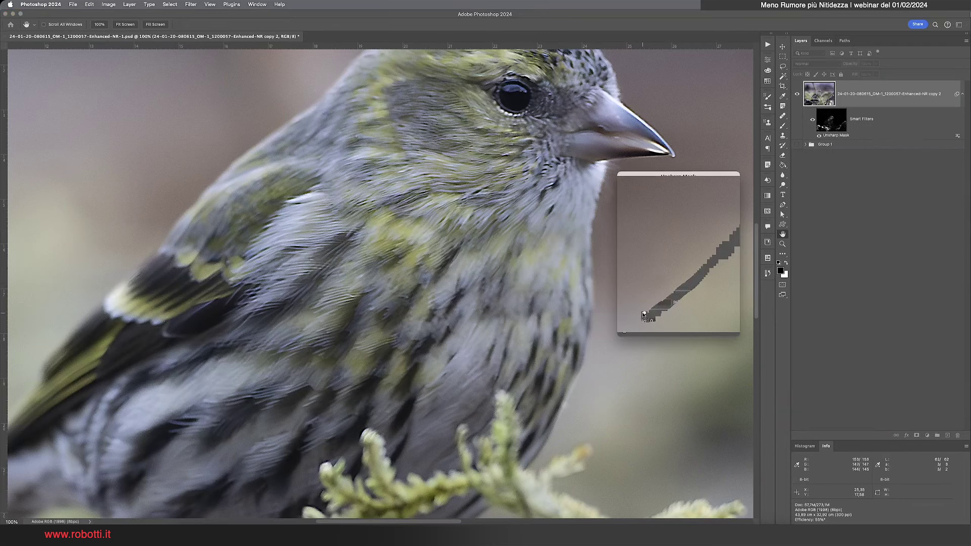
drag(647, 314, 663, 313)
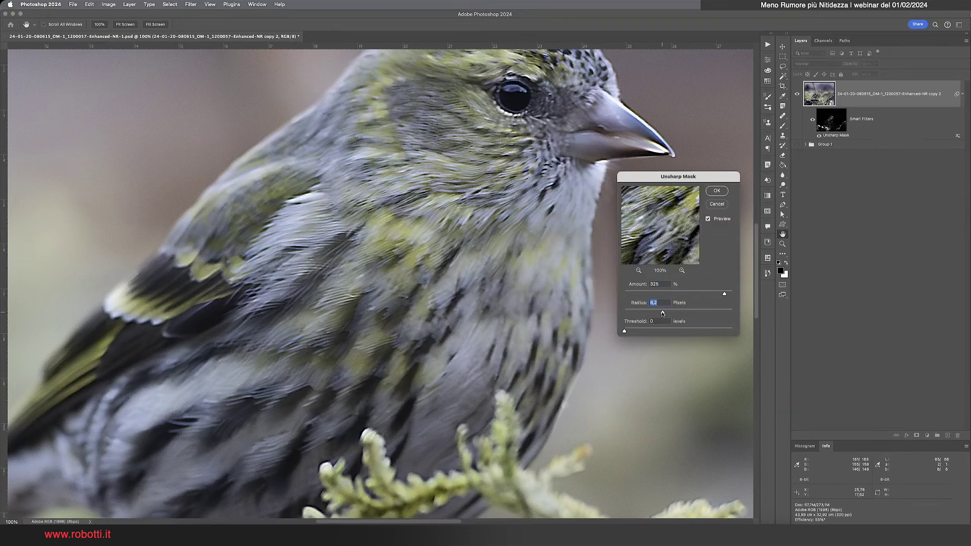
drag(662, 314, 645, 312)
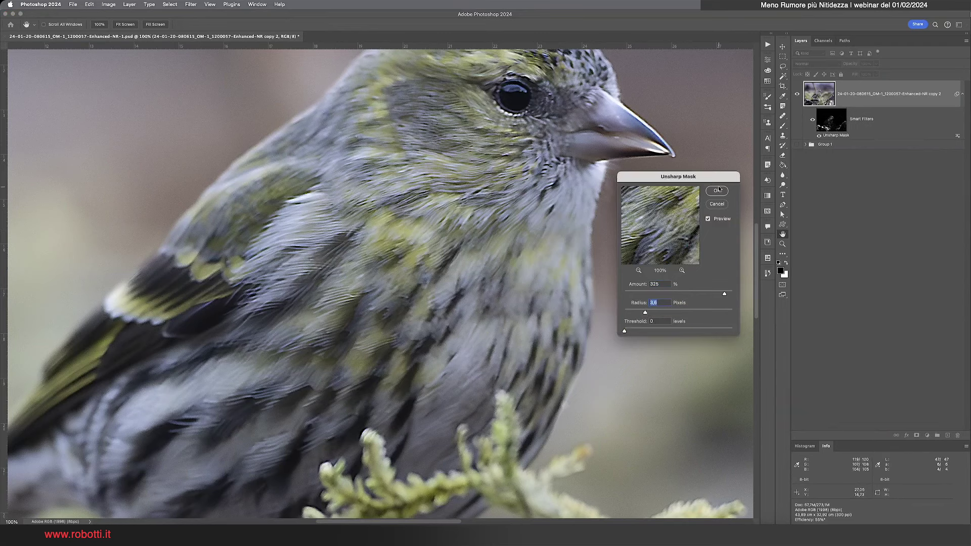
click(718, 190)
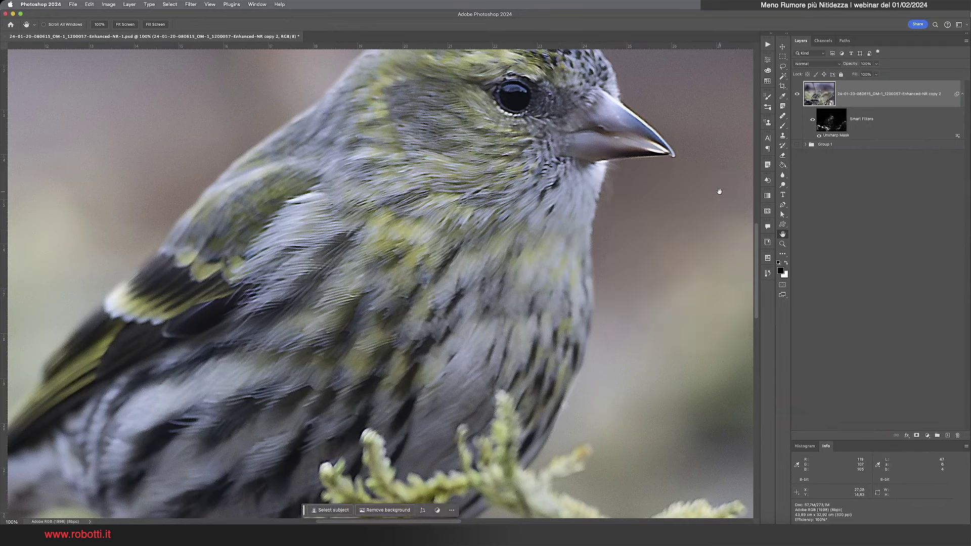
click(813, 121)
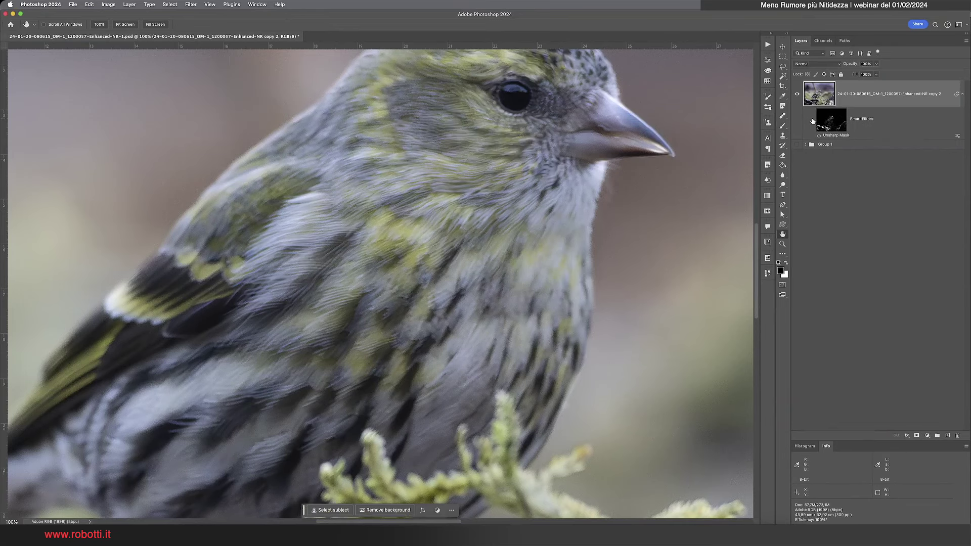
click(813, 122)
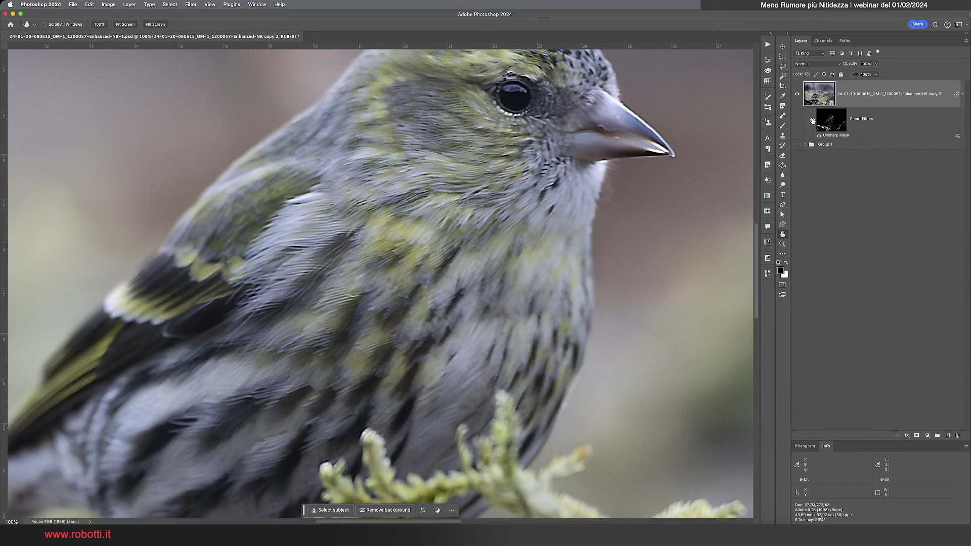
click(813, 121)
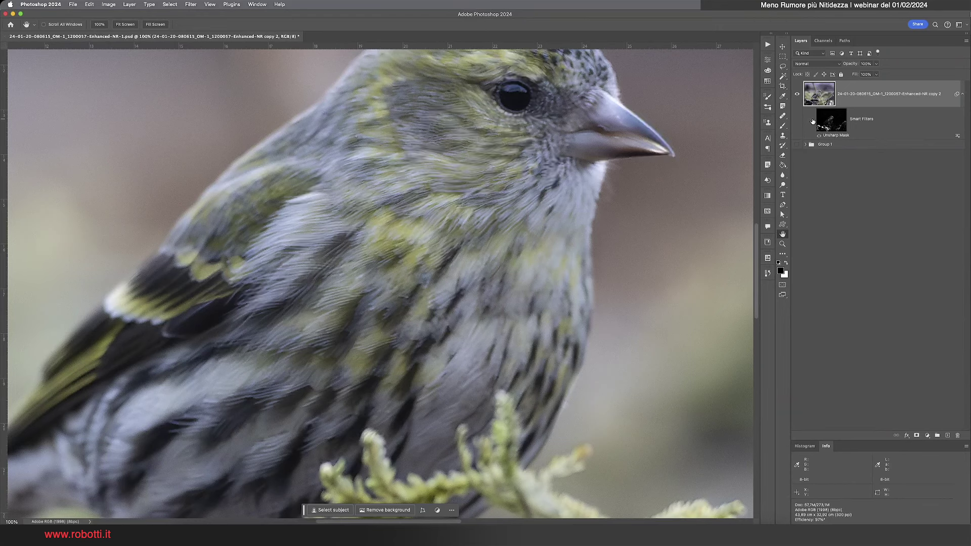
click(812, 121)
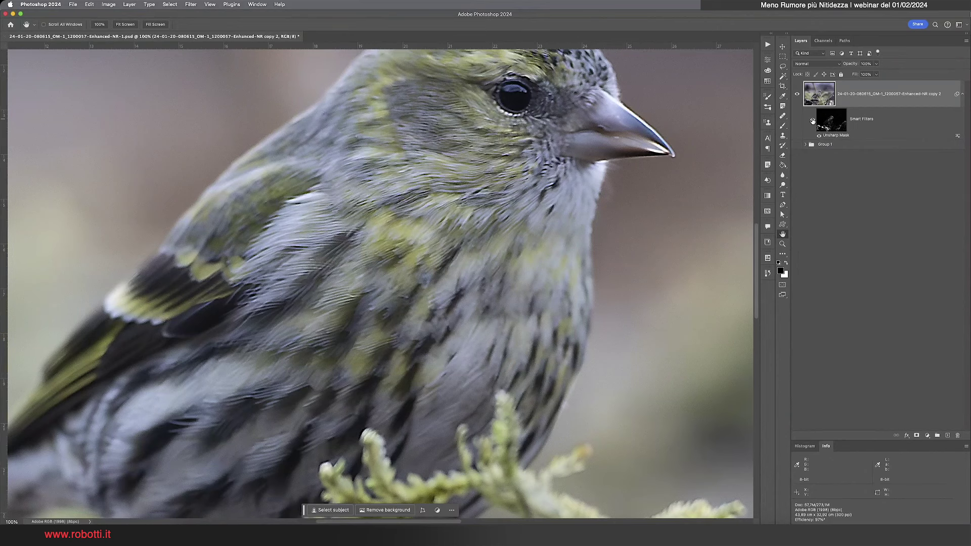
click(813, 122)
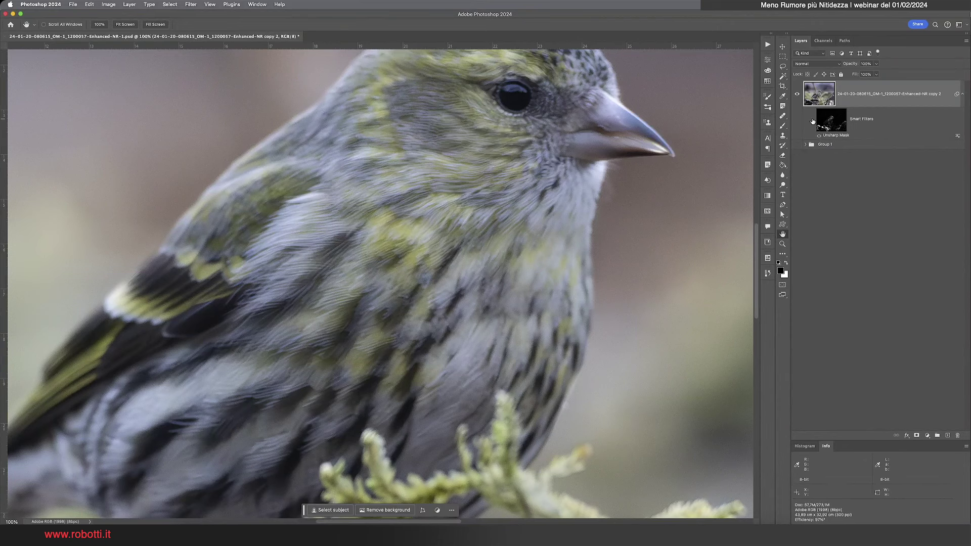
click(813, 121)
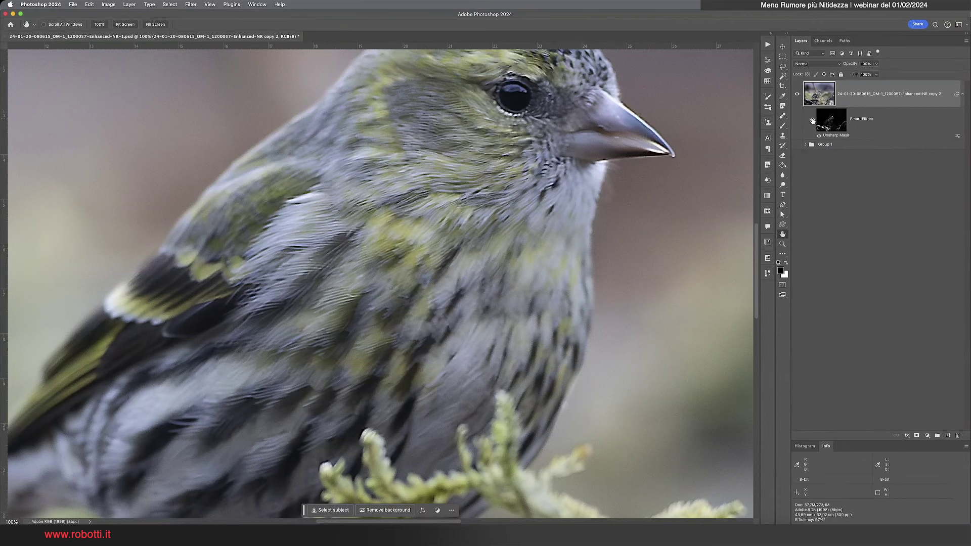
click(812, 121)
click(812, 122)
click(812, 122)
click(813, 121)
Inspect the grayscale edge mask over the foreground leaves, toggling back to colour.
click(834, 125)
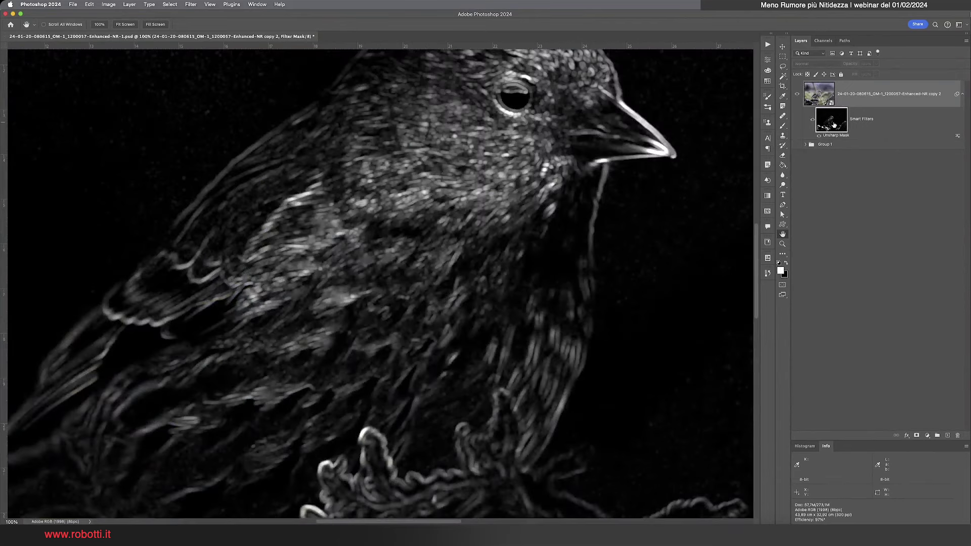
alt+click(834, 125)
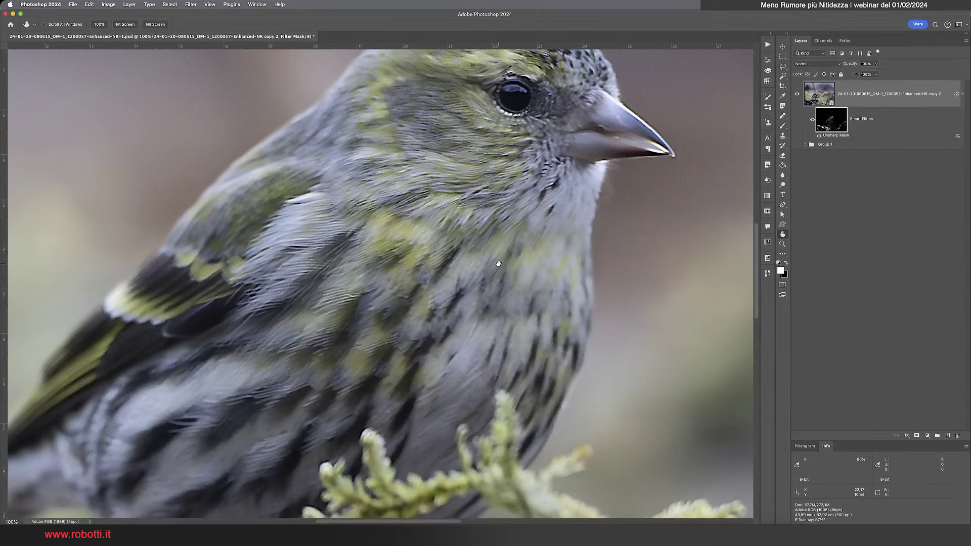
scroll(498, 263, down, 5)
scroll(505, 202, down, 5)
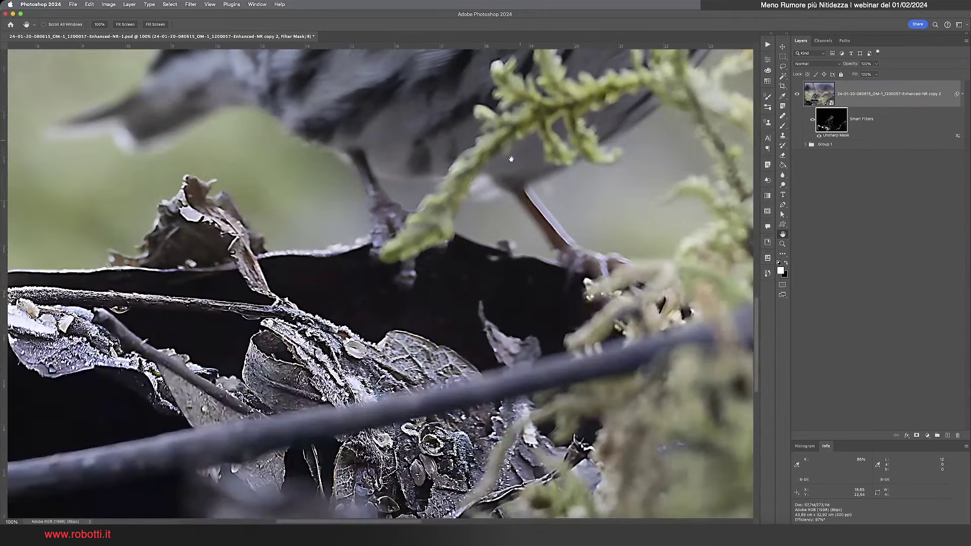
scroll(501, 213, down, 5)
scroll(501, 212, left, 5)
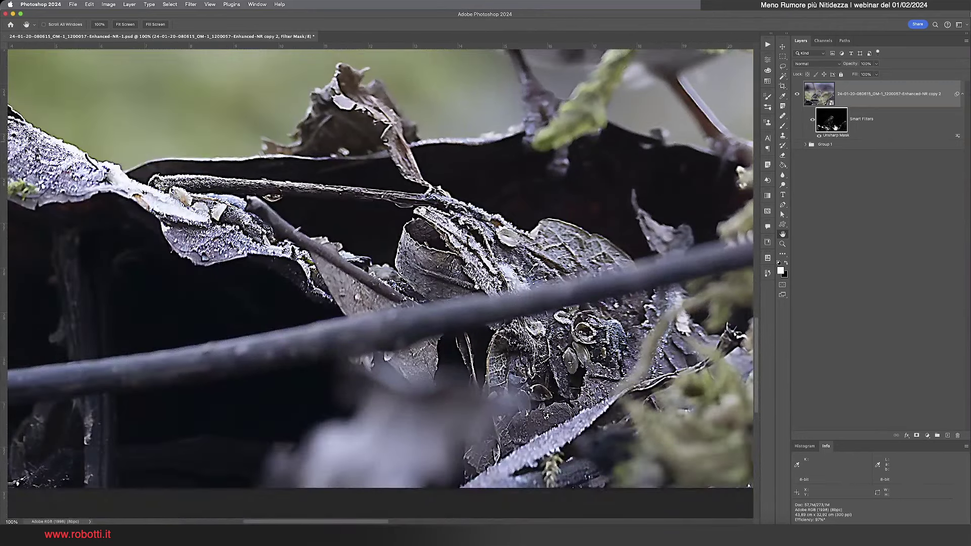
alt+click(835, 127)
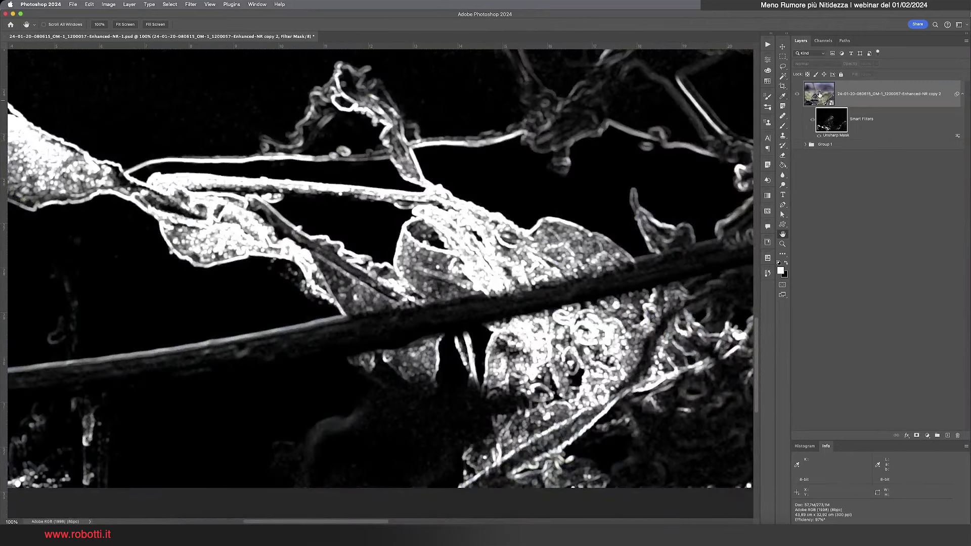
alt+click(841, 127)
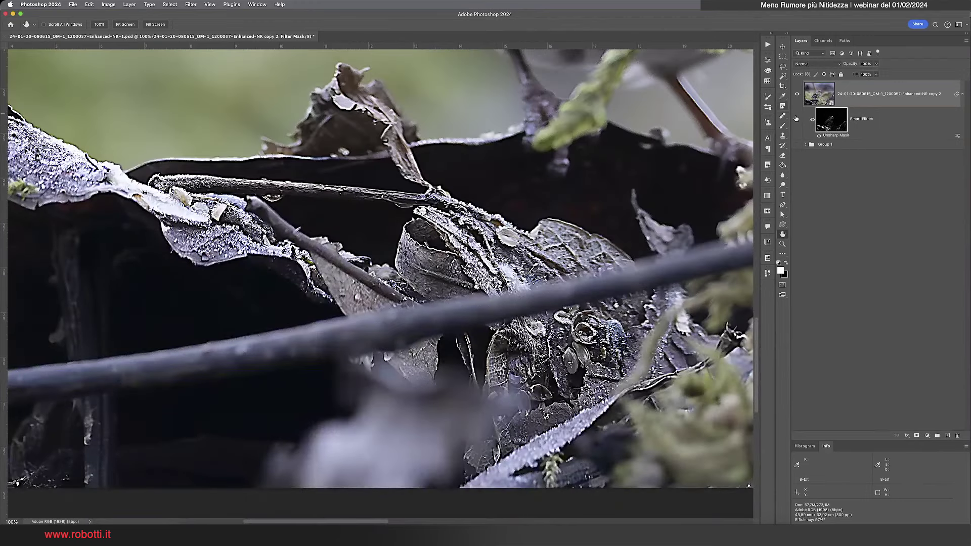
Check the sharpening on and off, then show the filter mask zoomed out to the full image.
click(821, 136)
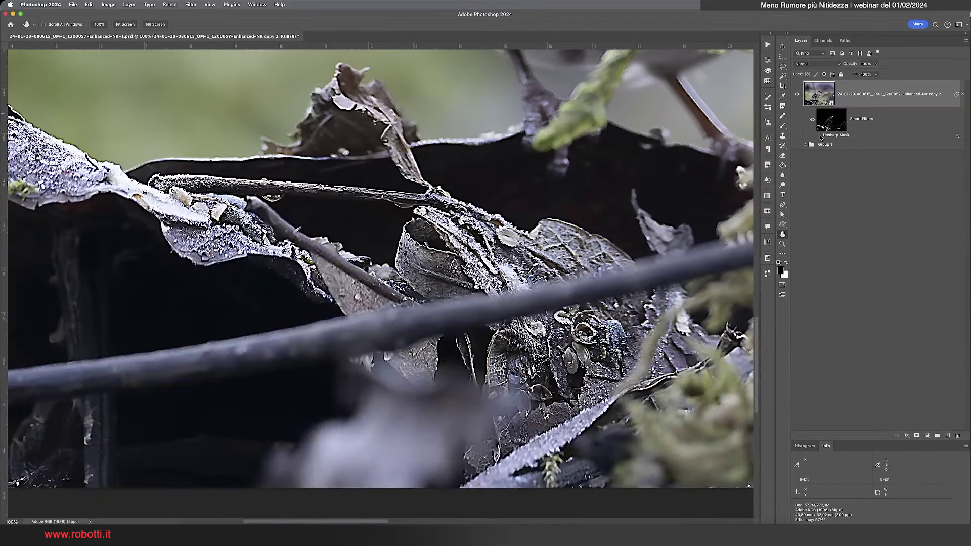
double_click(821, 135)
click(820, 136)
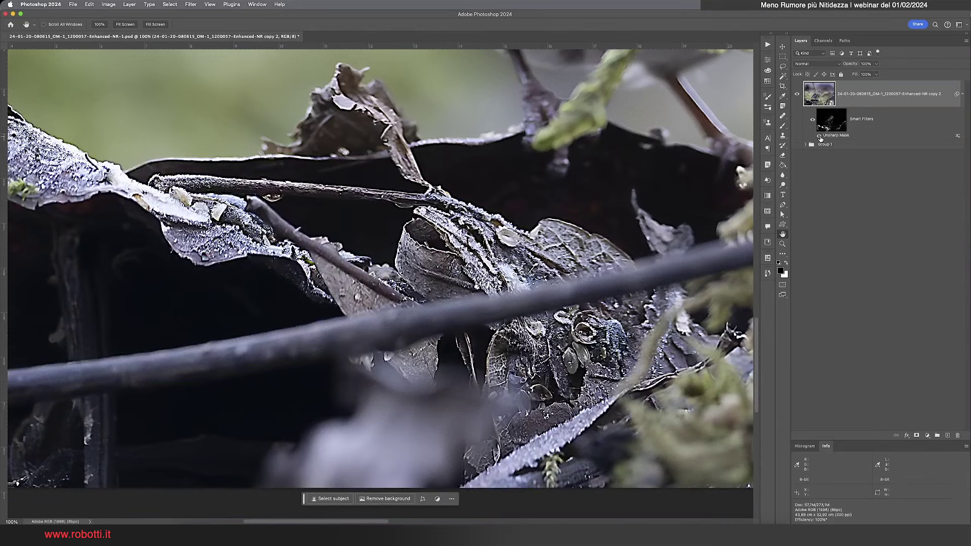
click(820, 138)
click(827, 128)
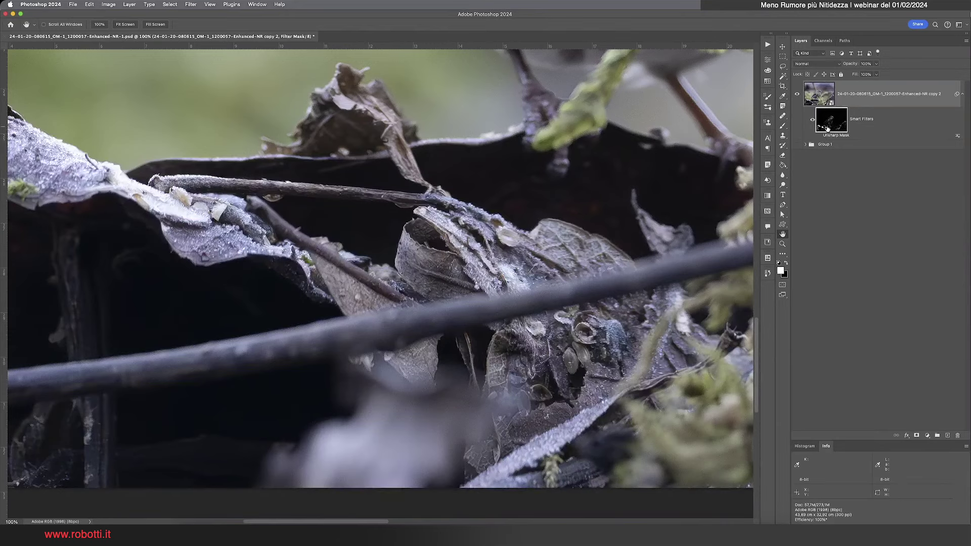
alt+click(827, 128)
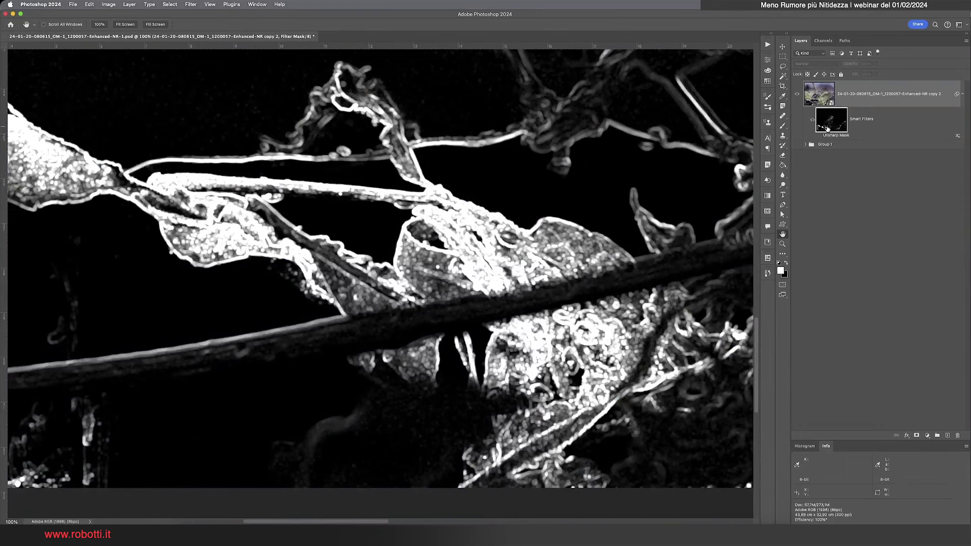
key(super+minus)
key(super+minus)
key(super+minus)
key(super+minus)
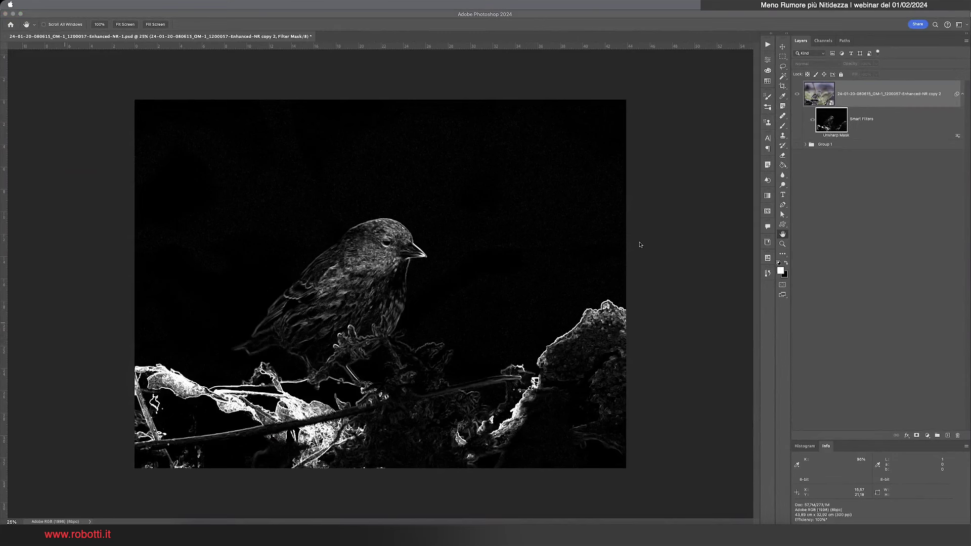
Brush black over the foreground rocks, leaves and branch in the sharpening filter mask.
click(786, 263)
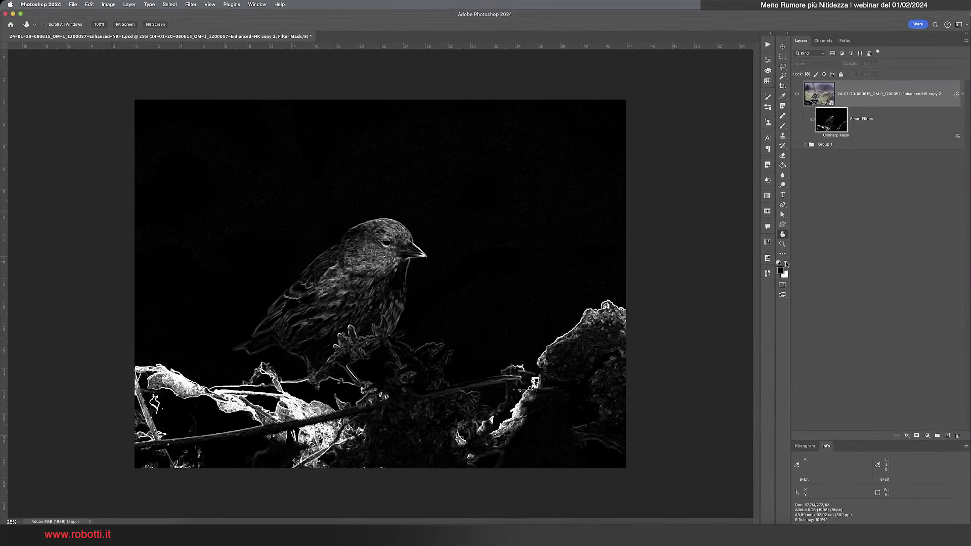
click(782, 126)
mouse_move(545, 375)
mouse_down()
mouse_move(481, 411)
mouse_move(628, 293)
mouse_move(531, 421)
mouse_up()
mouse_move(319, 444)
mouse_down()
mouse_move(268, 419)
mouse_move(260, 372)
mouse_move(282, 390)
mouse_move(260, 364)
mouse_move(256, 387)
mouse_move(216, 396)
mouse_move(184, 379)
mouse_move(169, 395)
mouse_move(167, 362)
mouse_move(152, 369)
mouse_move(130, 425)
mouse_move(134, 462)
mouse_move(288, 416)
mouse_move(288, 403)
mouse_move(340, 405)
mouse_move(336, 429)
mouse_move(269, 468)
mouse_move(169, 429)
mouse_move(275, 445)
mouse_move(273, 455)
mouse_move(435, 453)
mouse_move(505, 416)
mouse_move(453, 329)
mouse_move(403, 390)
mouse_move(478, 372)
mouse_move(425, 390)
mouse_move(448, 387)
mouse_move(534, 425)
mouse_move(495, 418)
mouse_move(561, 342)
mouse_move(642, 305)
mouse_move(587, 433)
mouse_move(569, 392)
mouse_move(611, 405)
mouse_move(375, 426)
mouse_move(385, 411)
mouse_move(392, 465)
mouse_move(475, 458)
mouse_move(589, 375)
mouse_move(401, 405)
mouse_move(401, 364)
mouse_up()
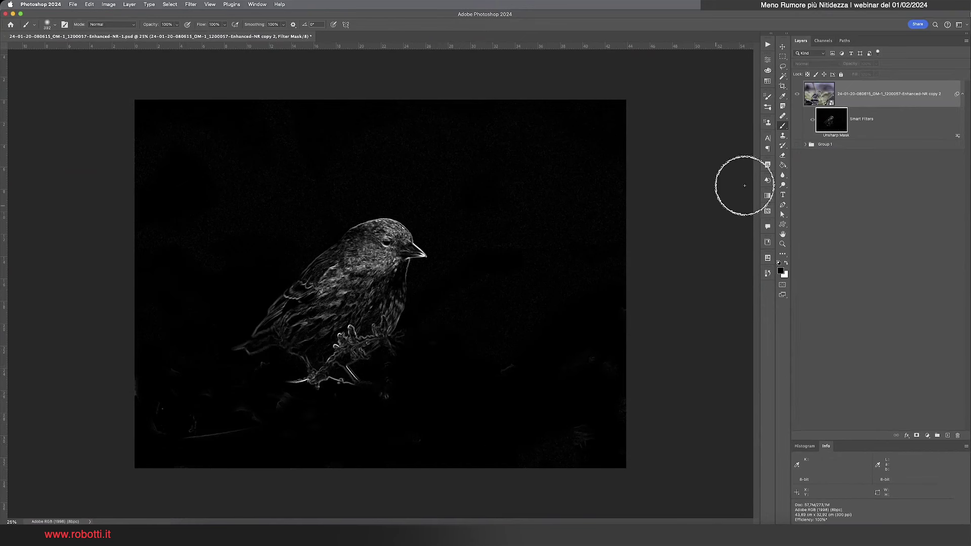
alt+click(830, 123)
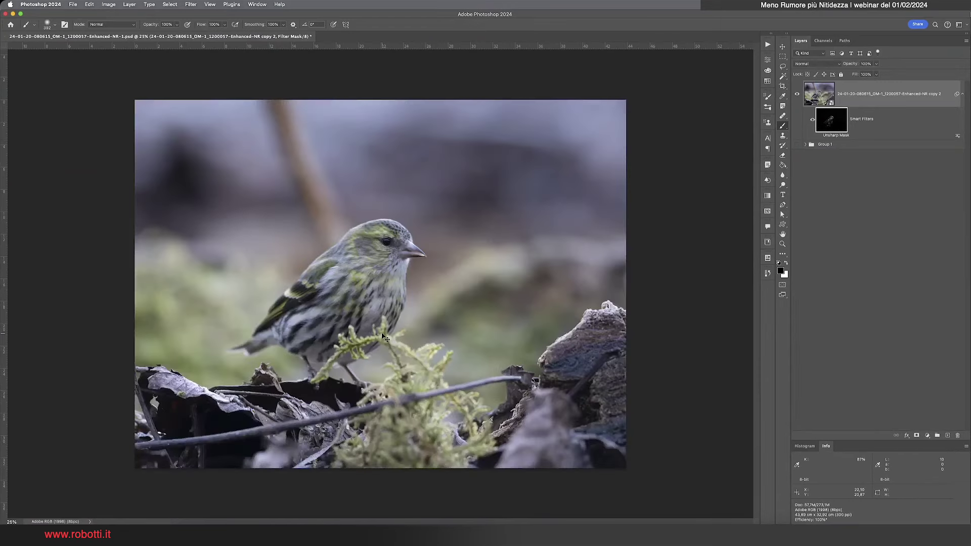
At 100% zoom, toggle the Smart Filters sharpening on and off to compare the bird's belly, leaves and leg.
key(ctrl+1)
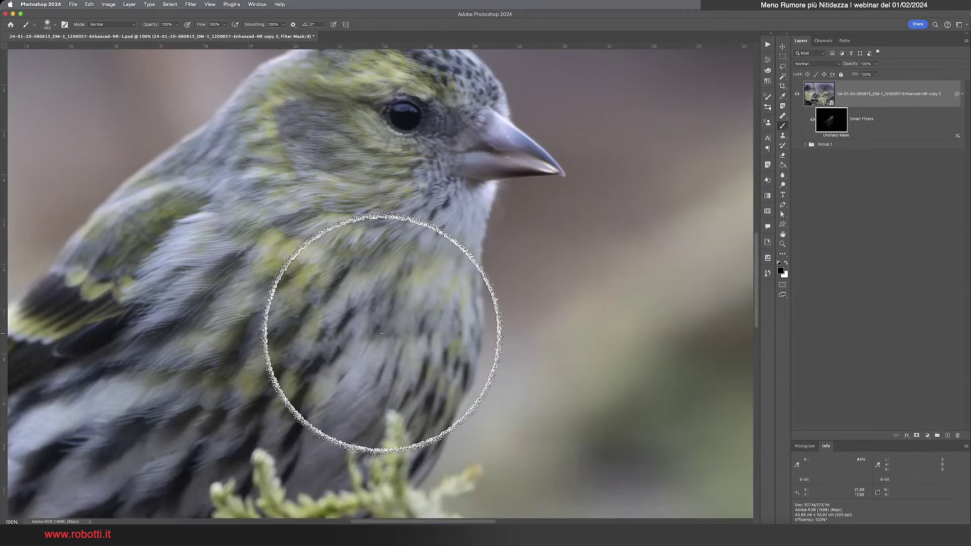
drag(381, 333, 478, 156)
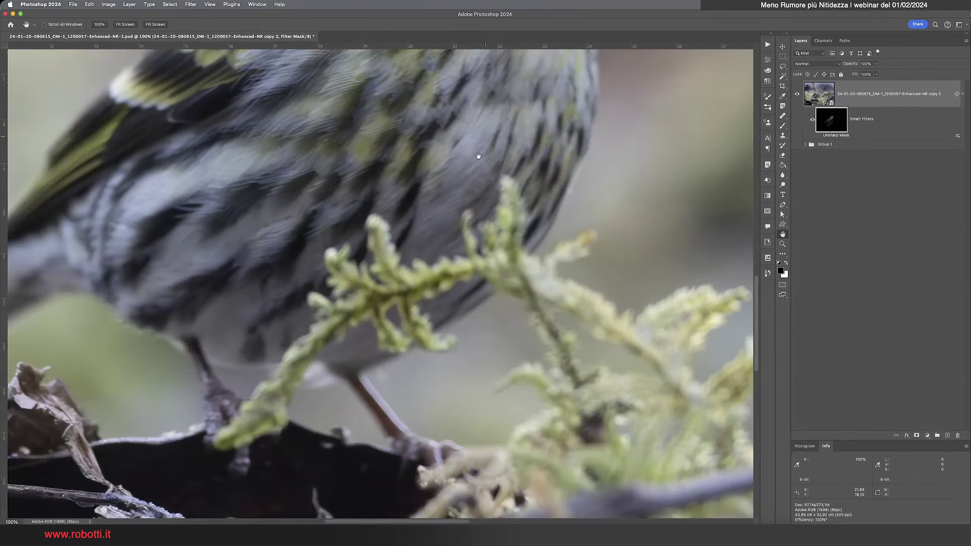
click(820, 136)
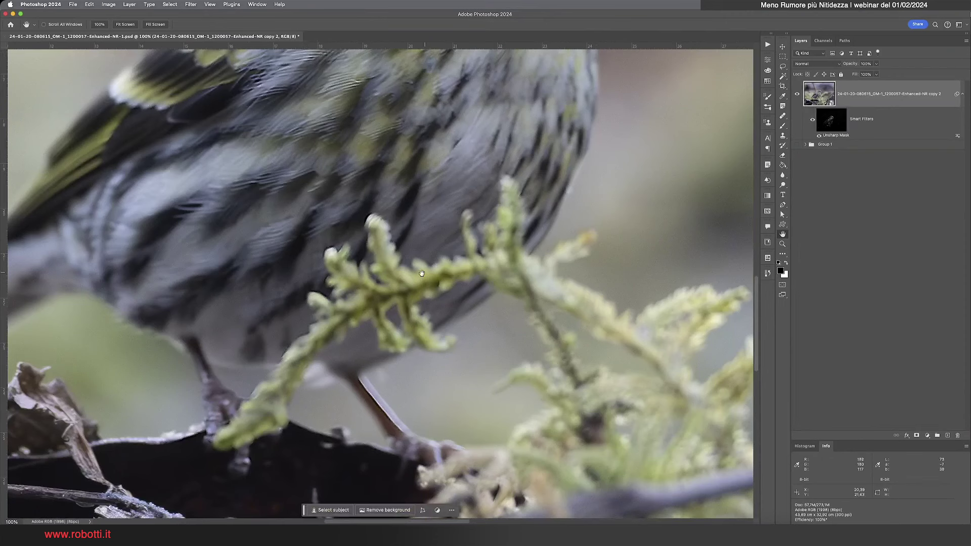
click(813, 122)
click(813, 121)
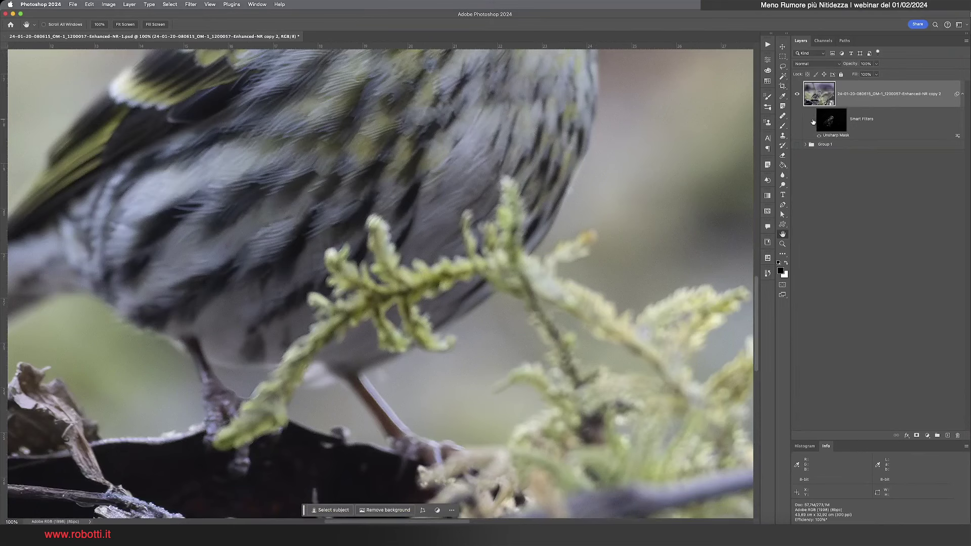
click(813, 122)
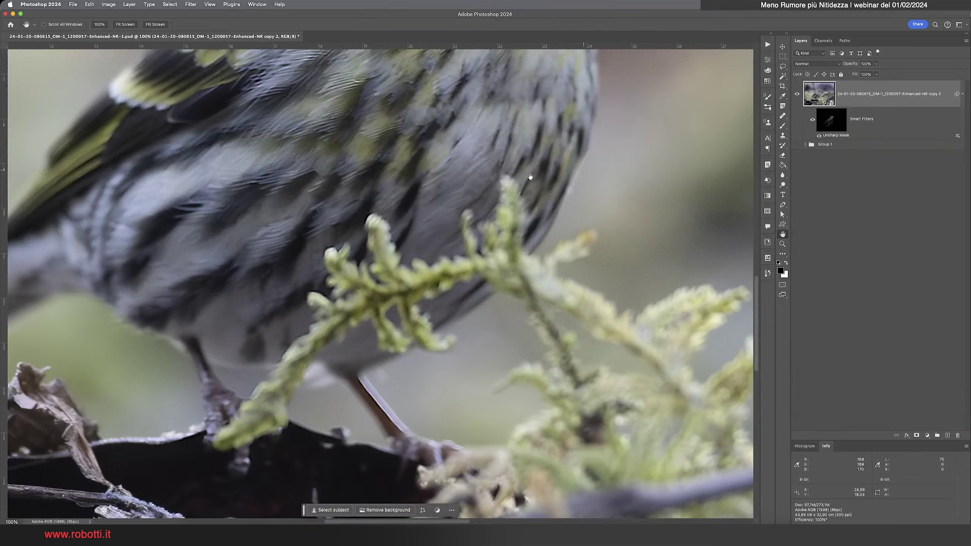
Target the filter mask and set up a Brush of about 179 px for painting around the head.
drag(440, 137, 416, 231)
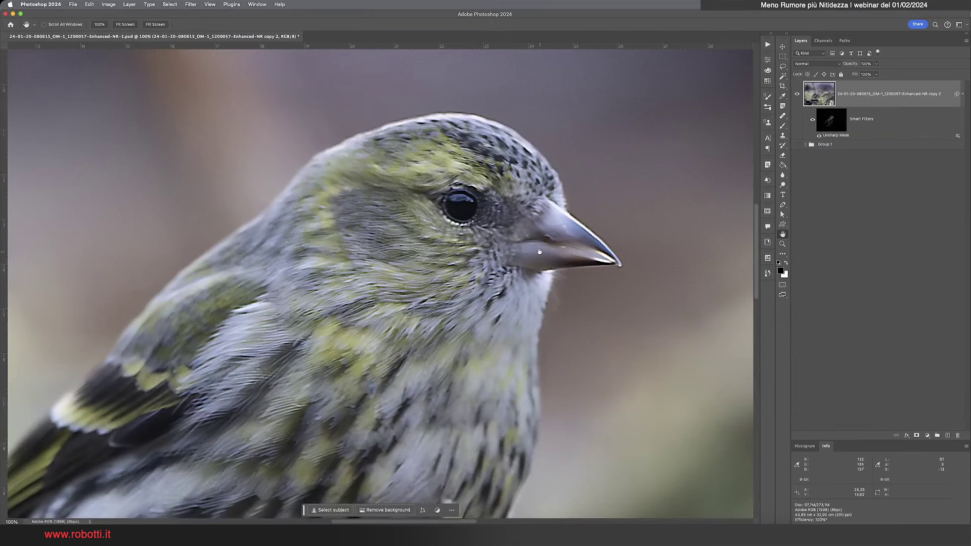
click(832, 125)
click(782, 125)
drag(640, 256, 573, 272)
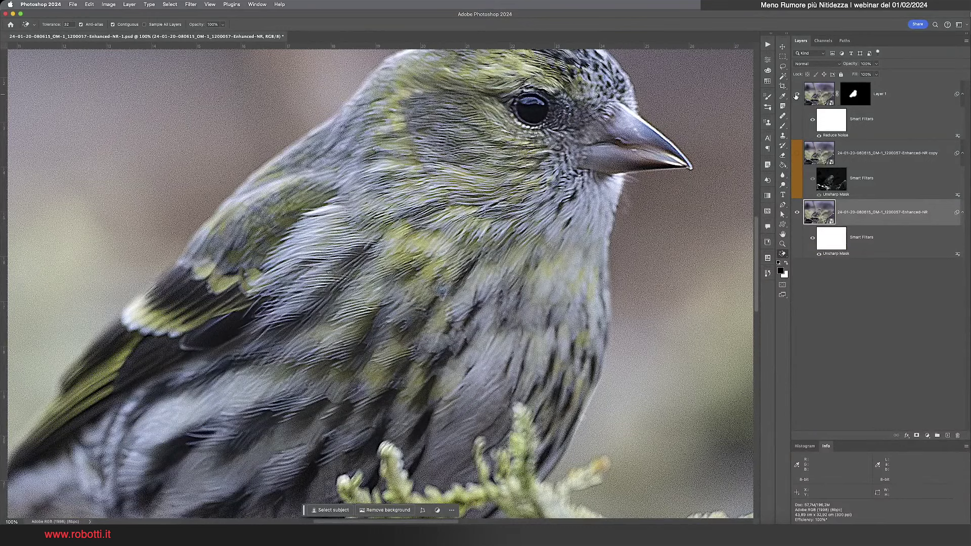
Delete Layer 1 with its Reduce Noise filter by dragging it to the trash.
mouse_move(818, 91)
mouse_down()
mouse_move(956, 232)
mouse_move(967, 434)
mouse_move(958, 436)
mouse_up()
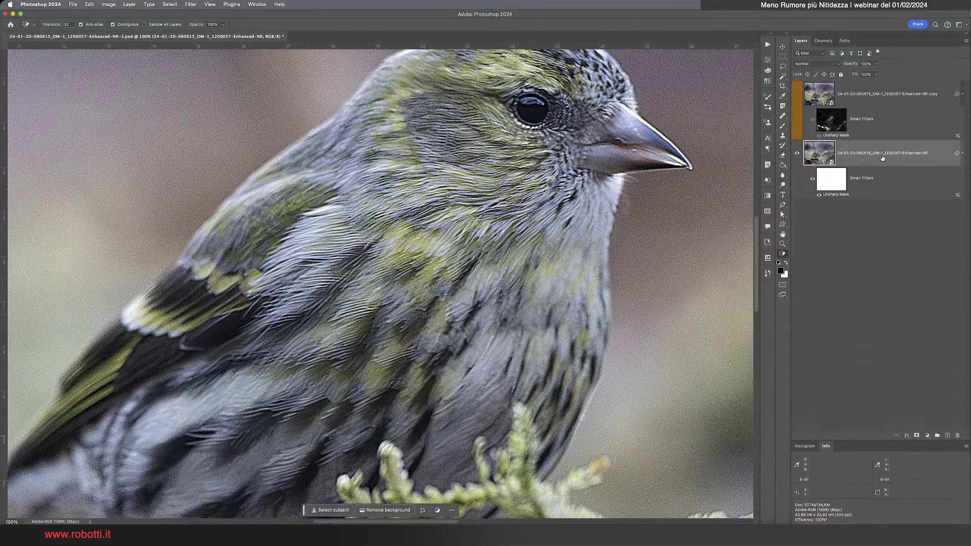
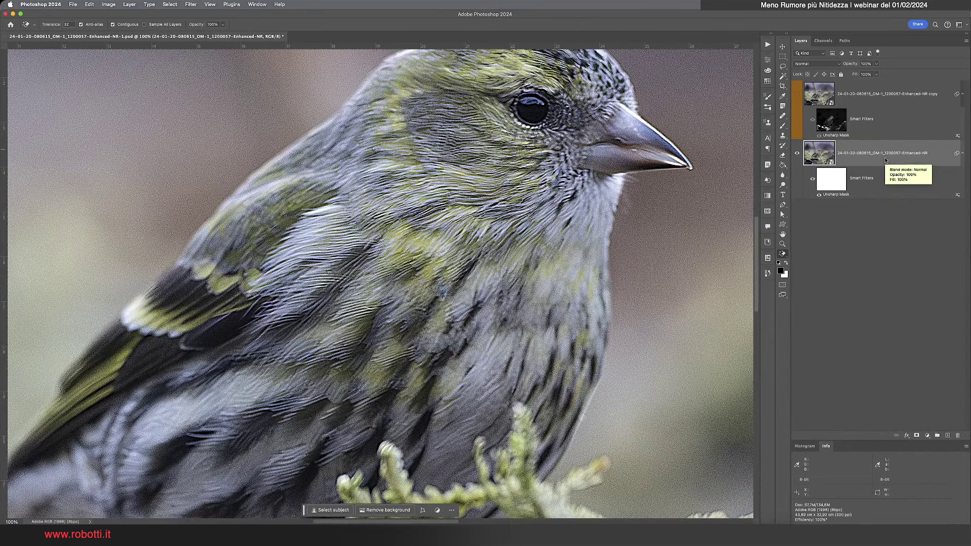
Duplicate the Enhanced-NR layer and delete the copy's Unsharp Mask smart filter.
right_click(885, 161)
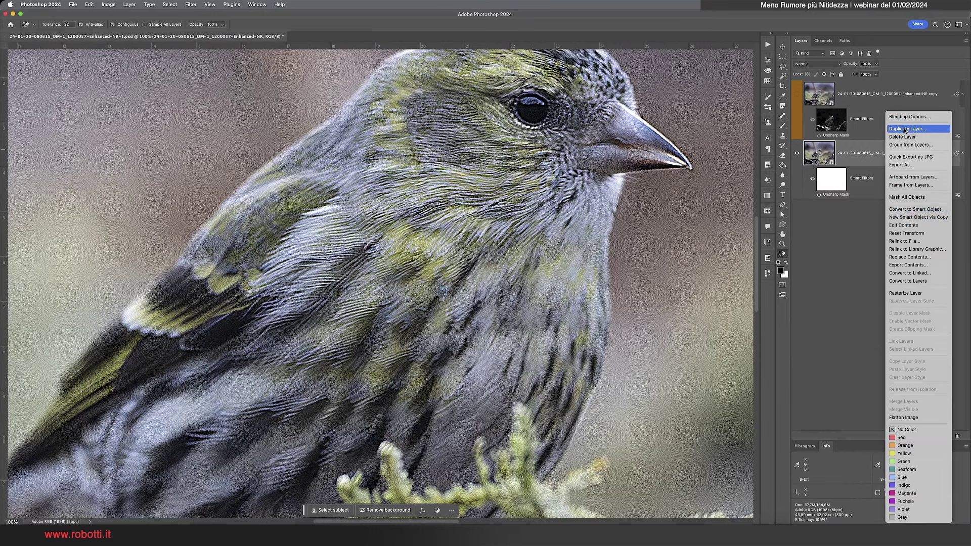
click(905, 130)
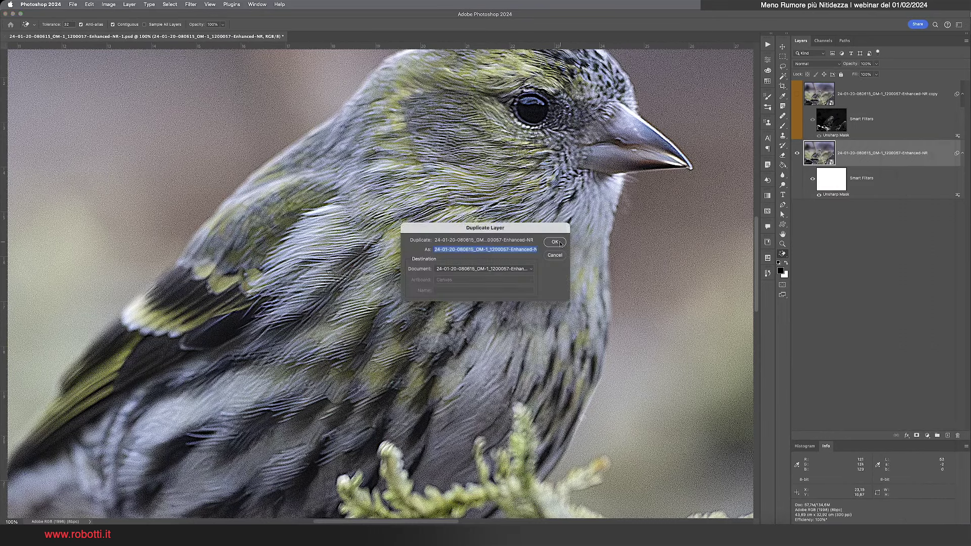
click(560, 243)
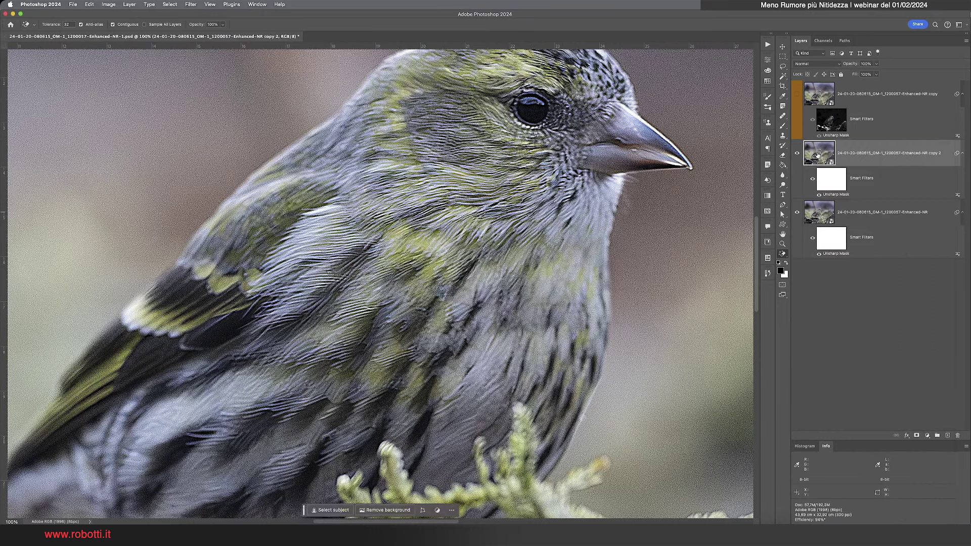
mouse_move(816, 163)
mouse_down()
mouse_move(959, 412)
mouse_move(956, 435)
mouse_up()
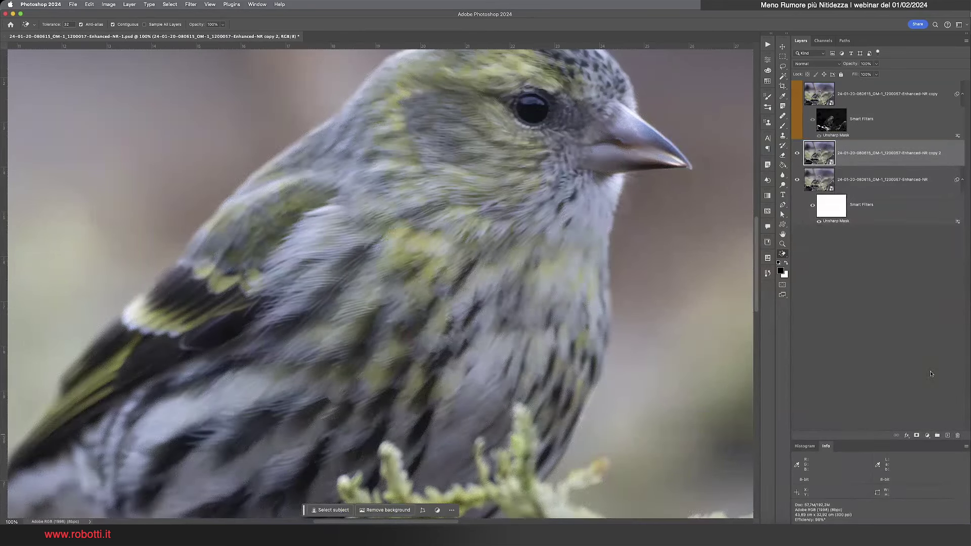
Rasterize the copy 2 layer, compare it hidden and shown, and add a white layer mask.
right_click(881, 152)
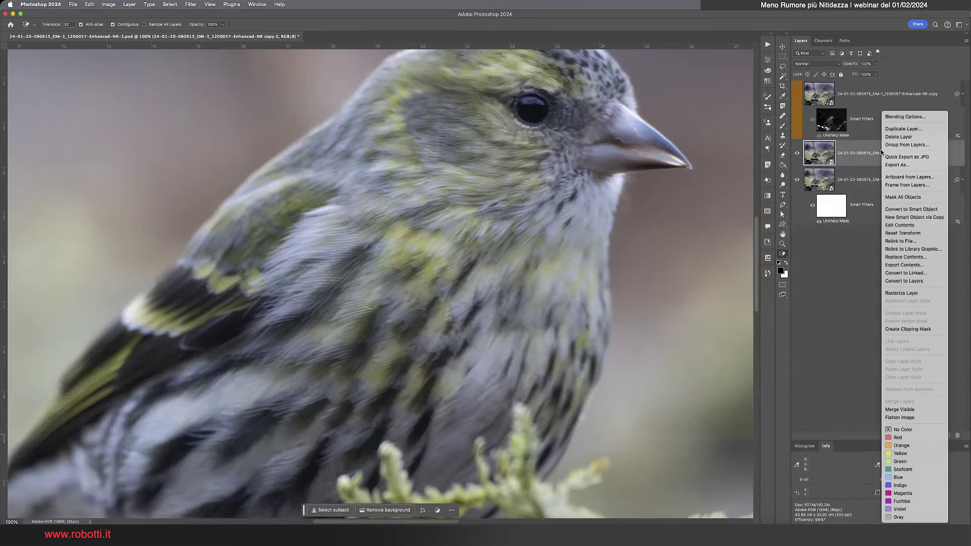
click(905, 293)
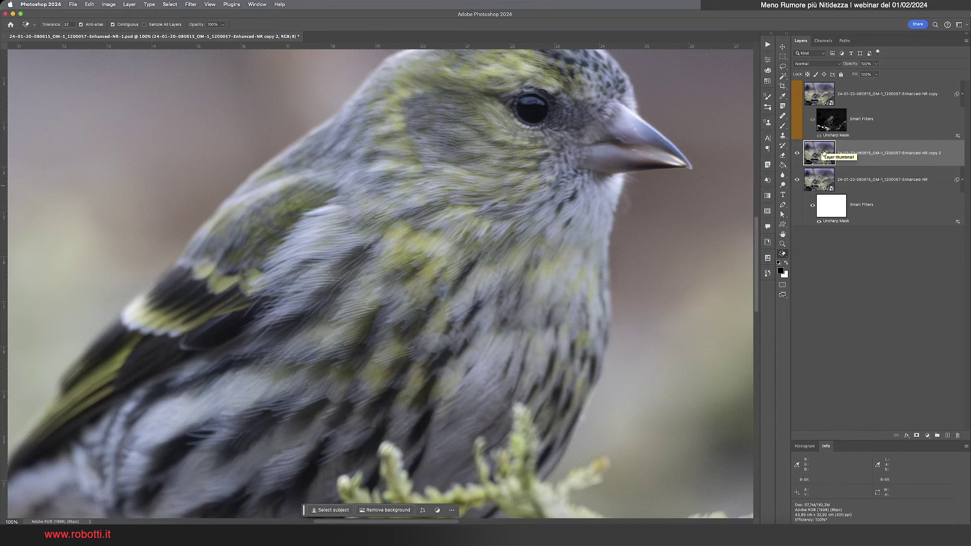
click(798, 153)
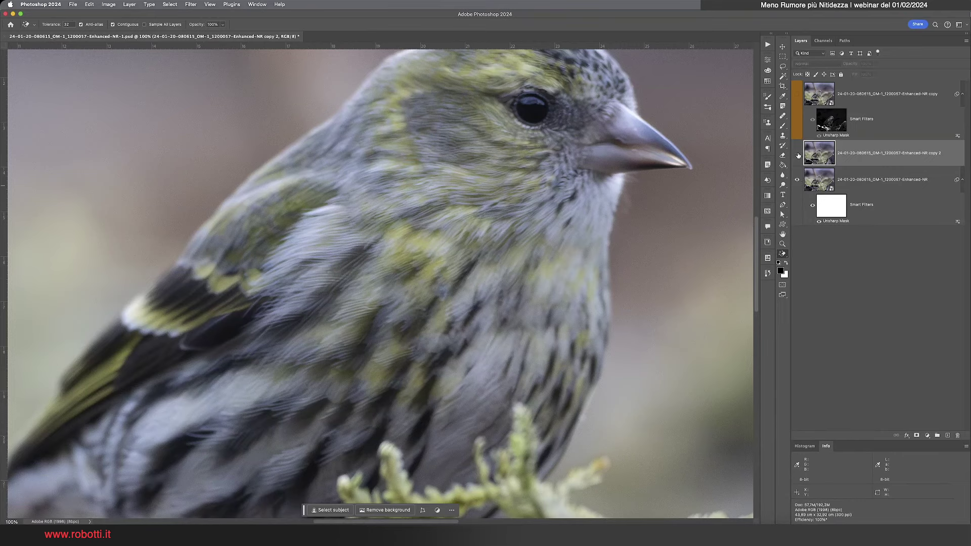
click(797, 153)
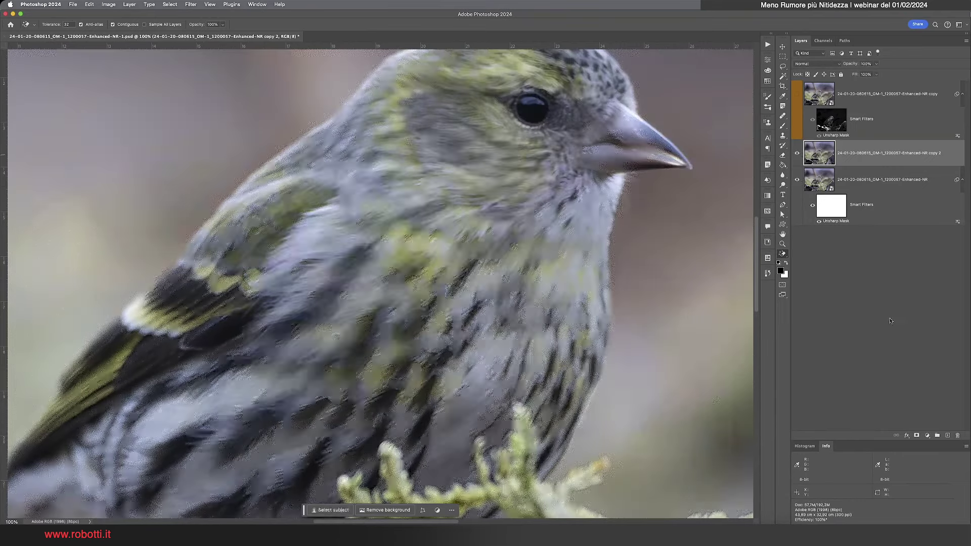
click(916, 436)
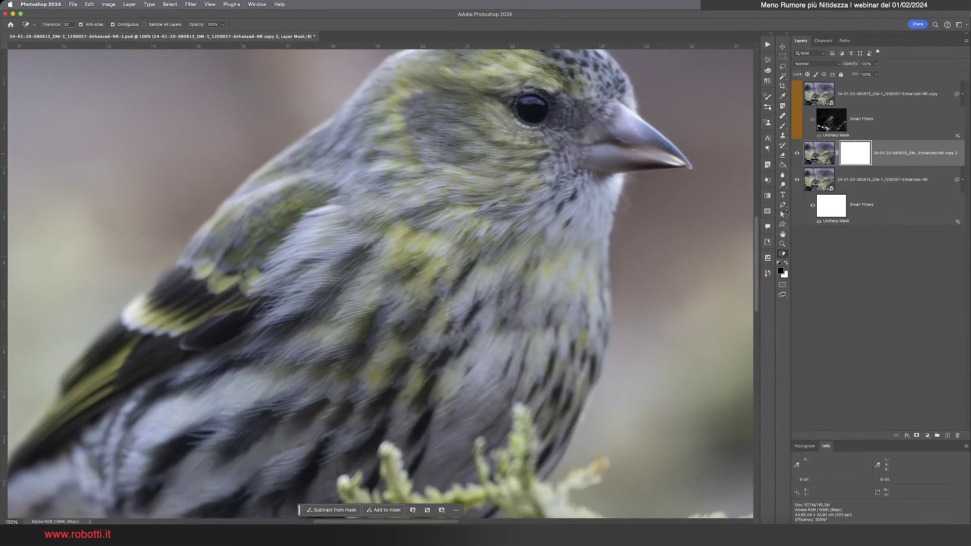
With a roughly 273 px brush, paint the copy 2 mask black over the bird's head and body.
click(782, 126)
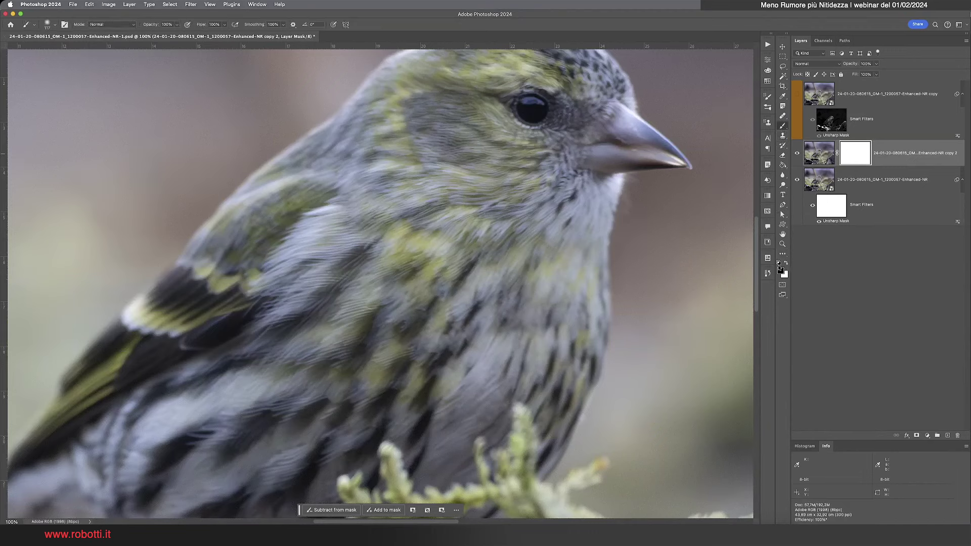
drag(438, 206, 461, 207)
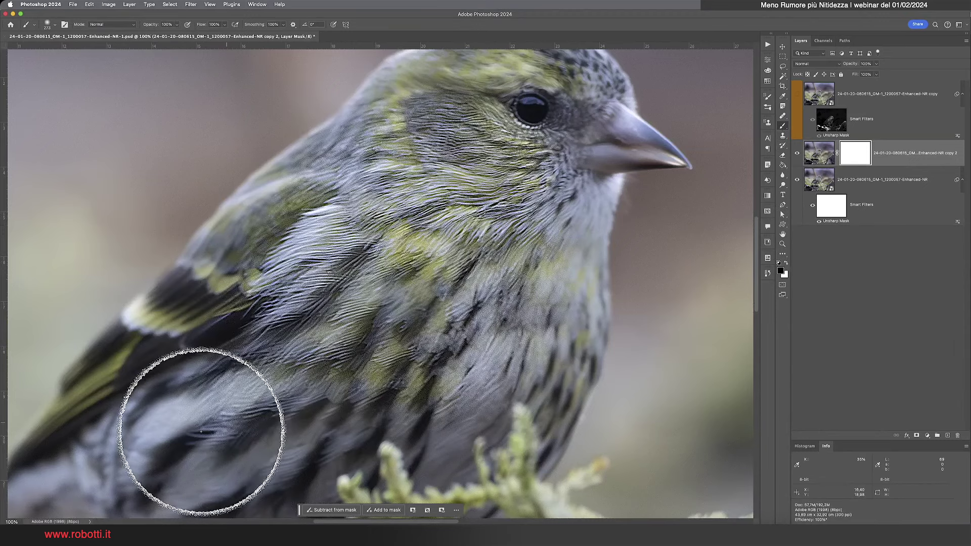
mouse_move(550, 160)
mouse_down()
mouse_move(521, 175)
mouse_move(497, 258)
mouse_up()
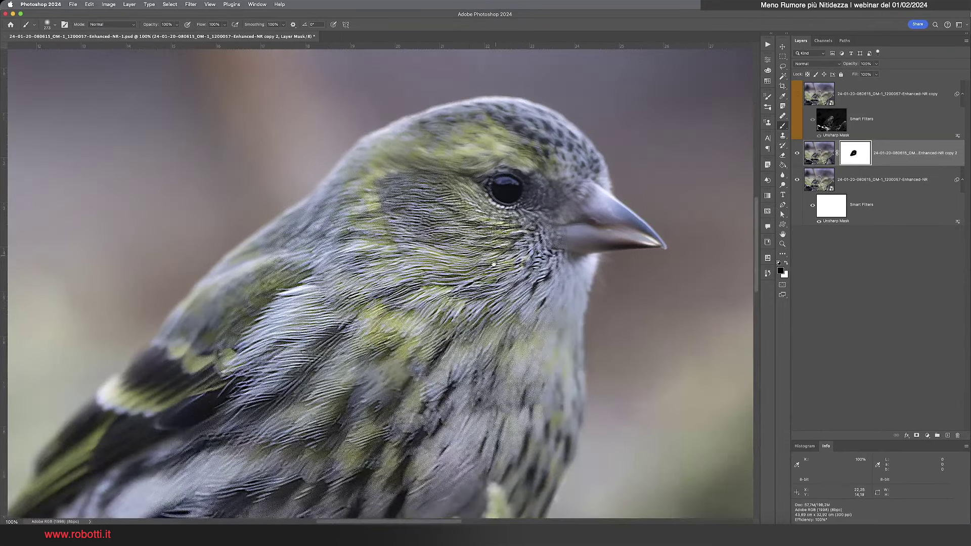
drag(492, 165, 477, 253)
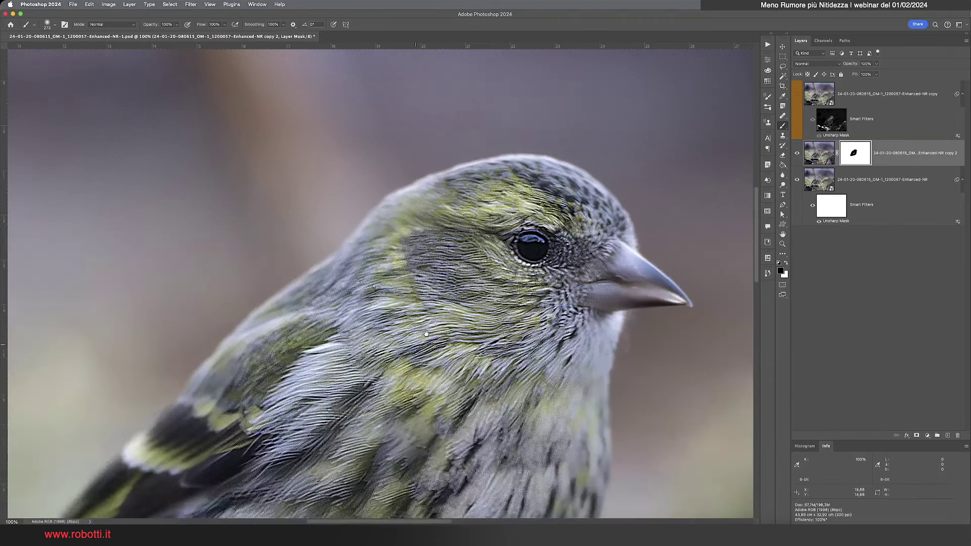
drag(374, 374, 561, 127)
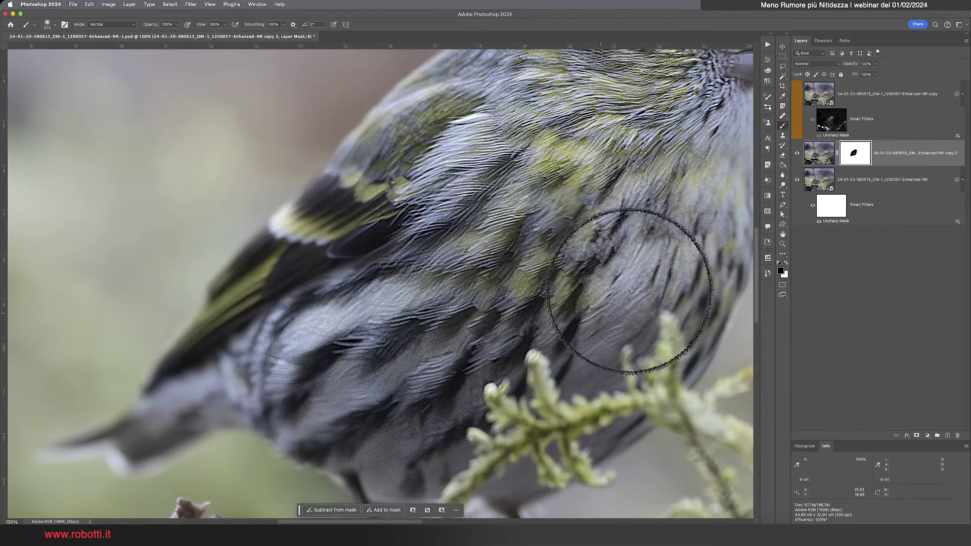
drag(610, 231, 581, 263)
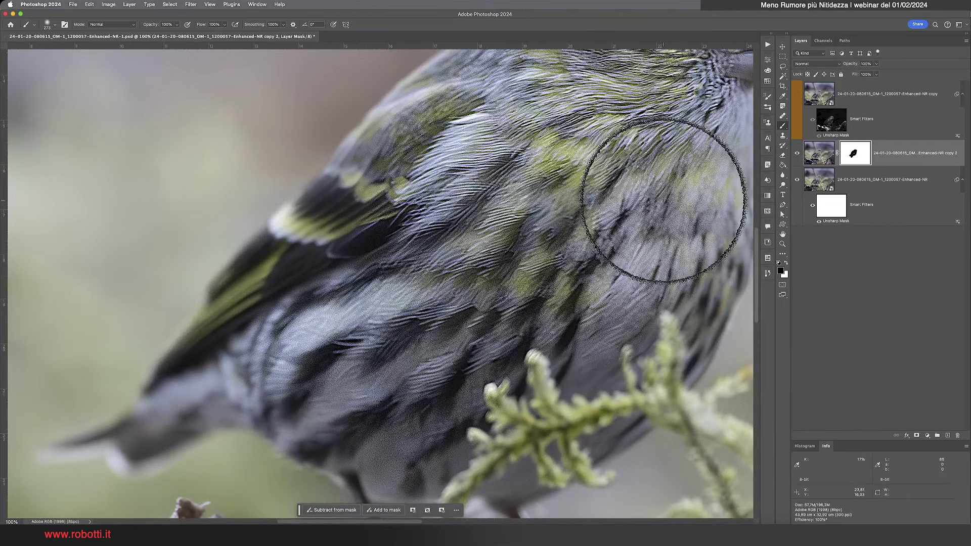
drag(522, 236, 400, 298)
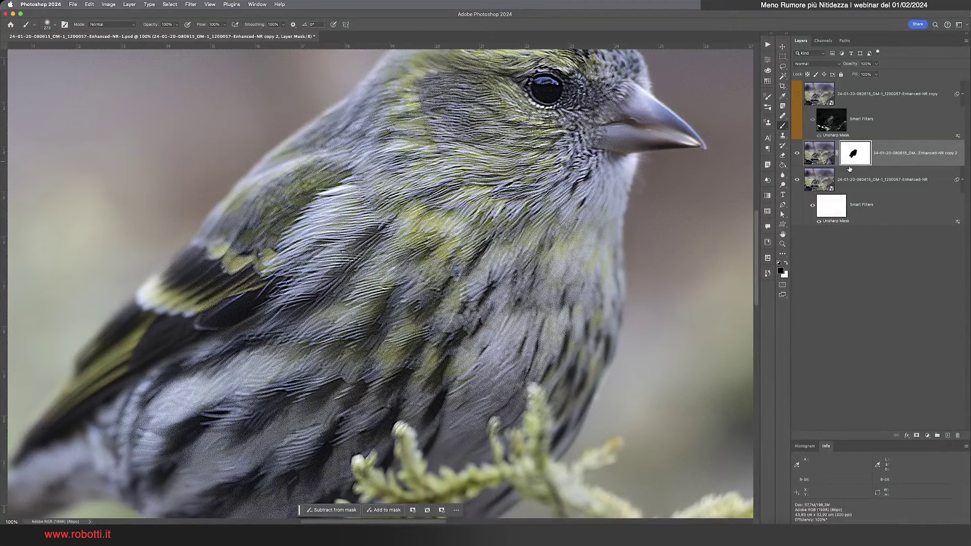
Preview the layer mask on its own, then return to the photo and open Filter > Blur.
alt+click(851, 160)
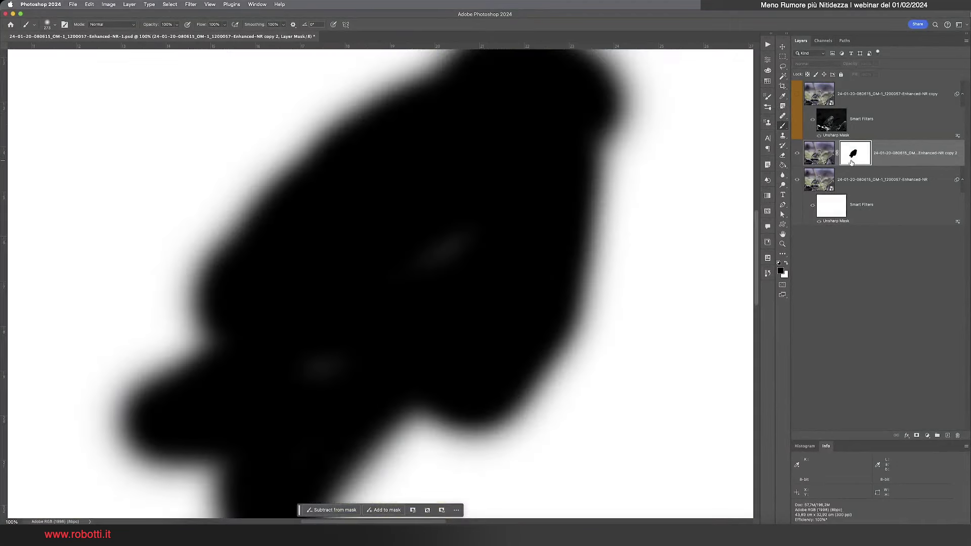
alt+click(851, 162)
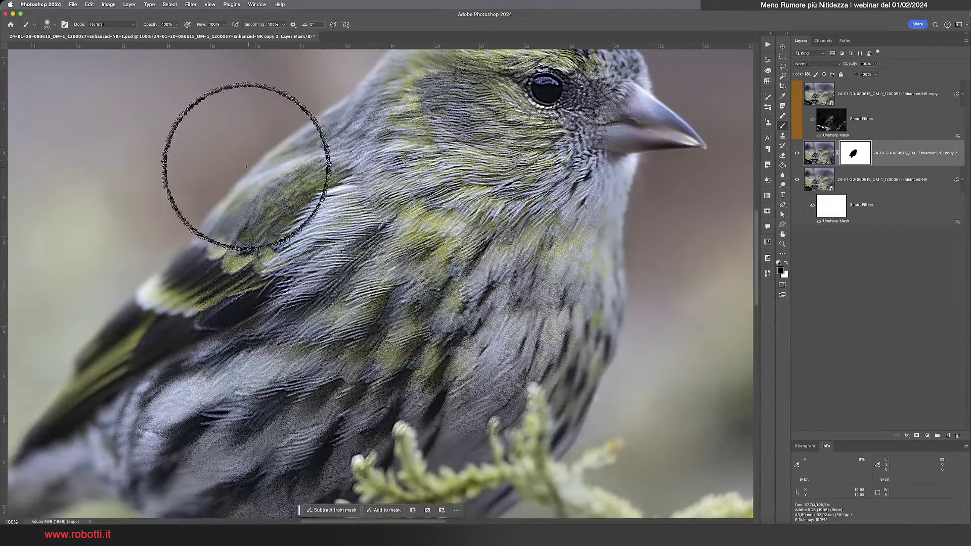
click(191, 5)
mouse_move(194, 100)
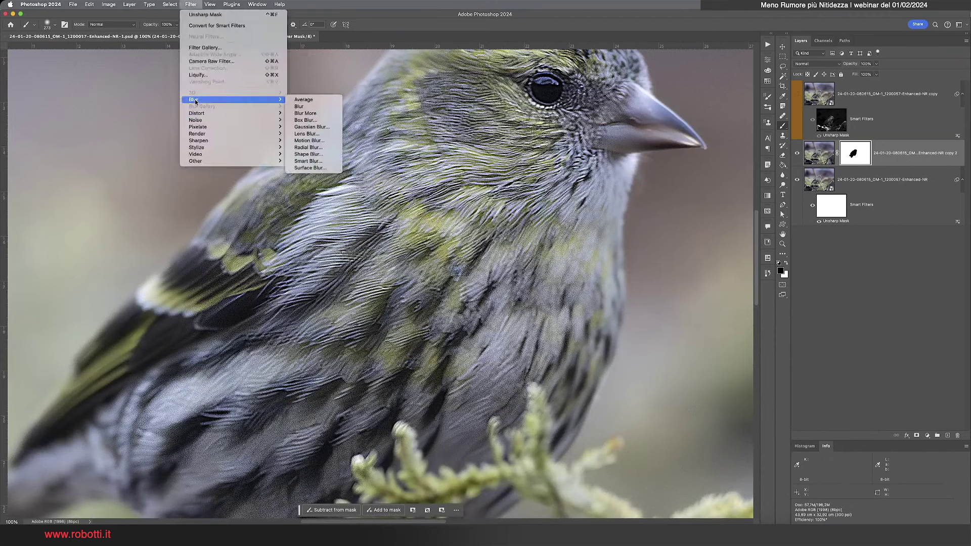
Apply a 38.8 px Gaussian Blur to the mask and pan to the bird's breast and branch.
click(302, 128)
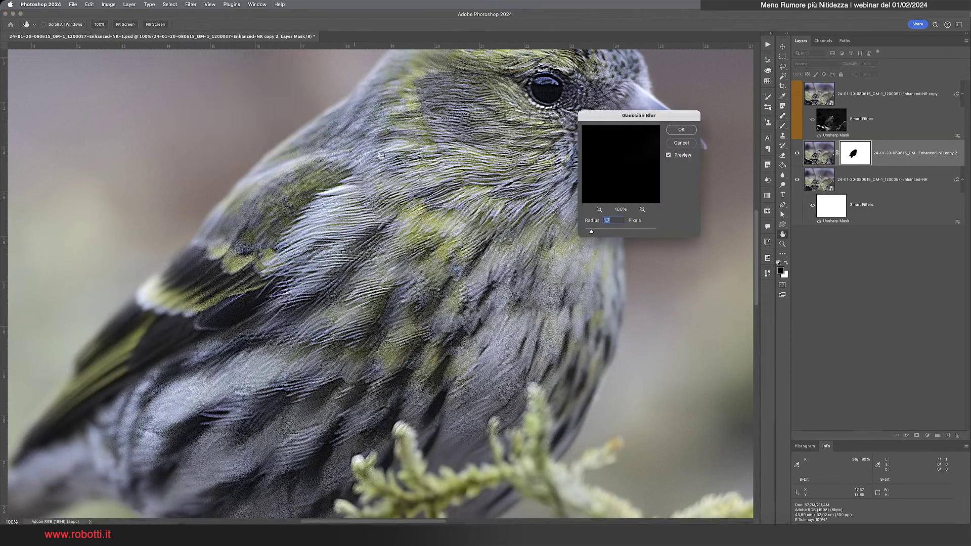
click(277, 181)
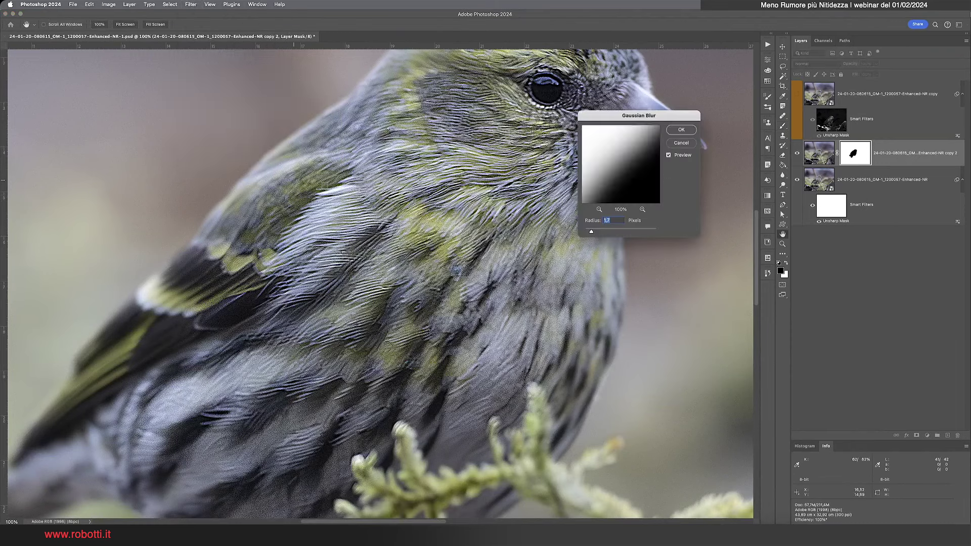
mouse_move(592, 232)
mouse_down()
mouse_move(635, 233)
mouse_move(576, 233)
mouse_up()
click(693, 144)
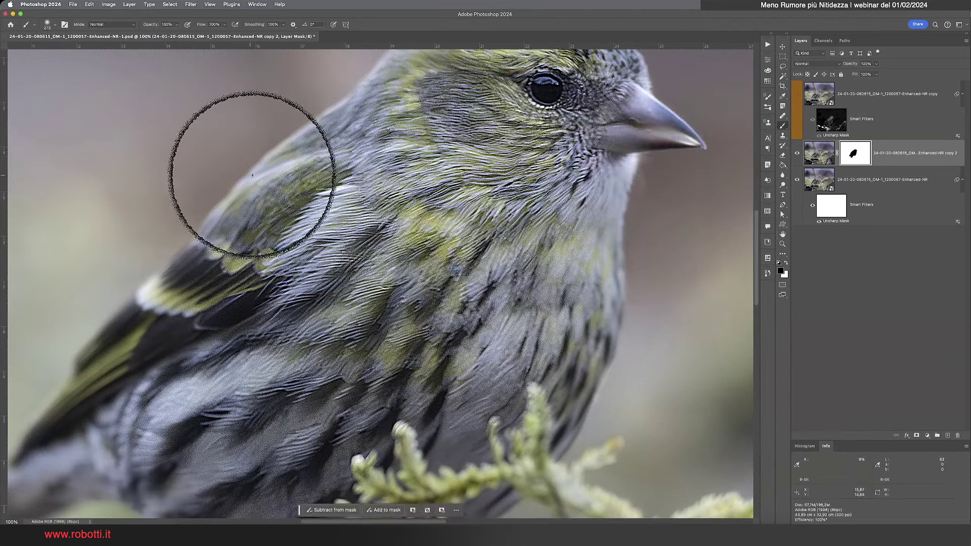
key(space)
drag(285, 183, 333, 194)
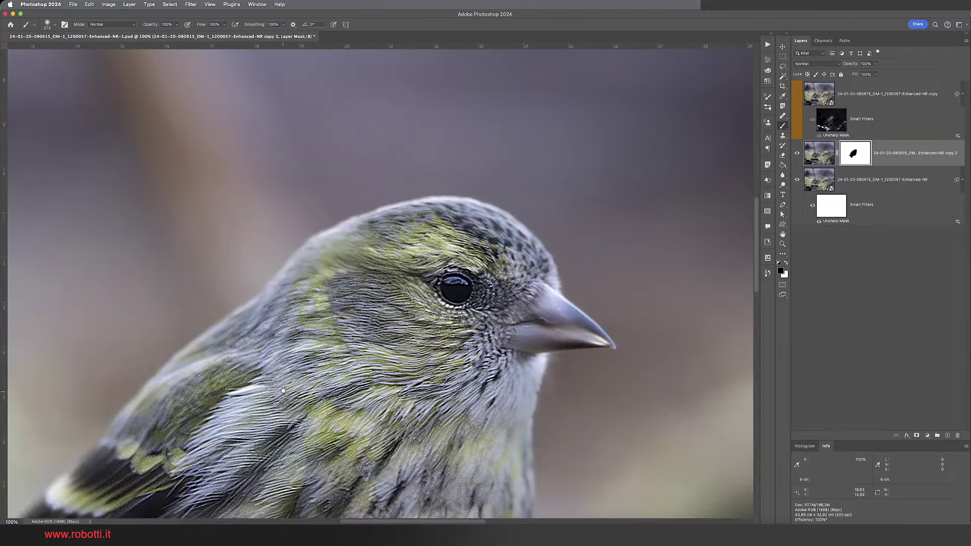
drag(191, 390, 342, 198)
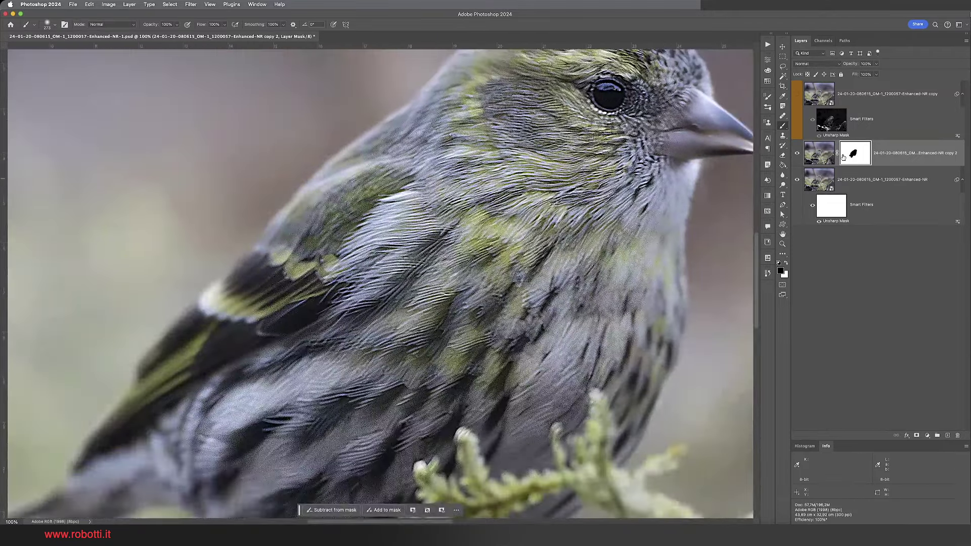
click(191, 5)
mouse_move(194, 99)
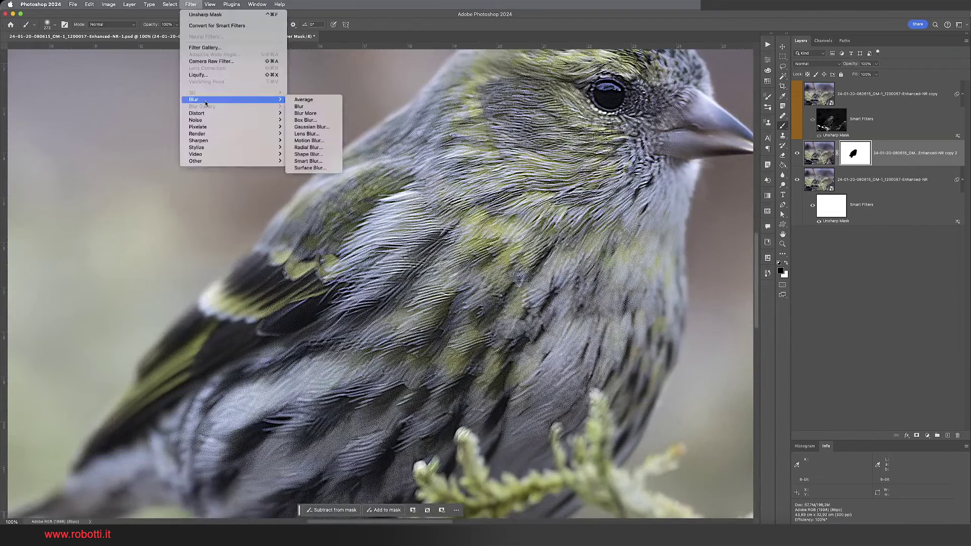
Apply a second Gaussian Blur to the mask at a 108 px radius, then return to the Brush.
click(315, 128)
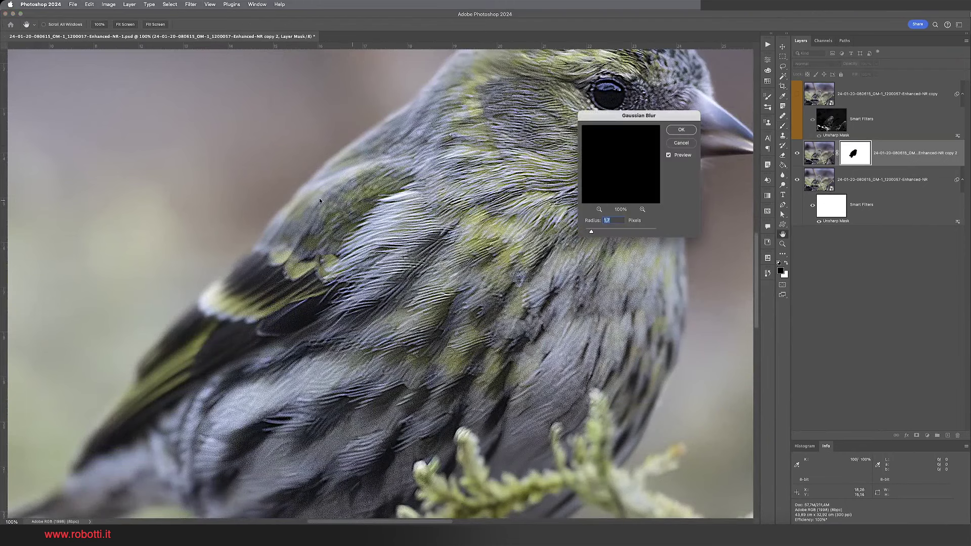
click(363, 201)
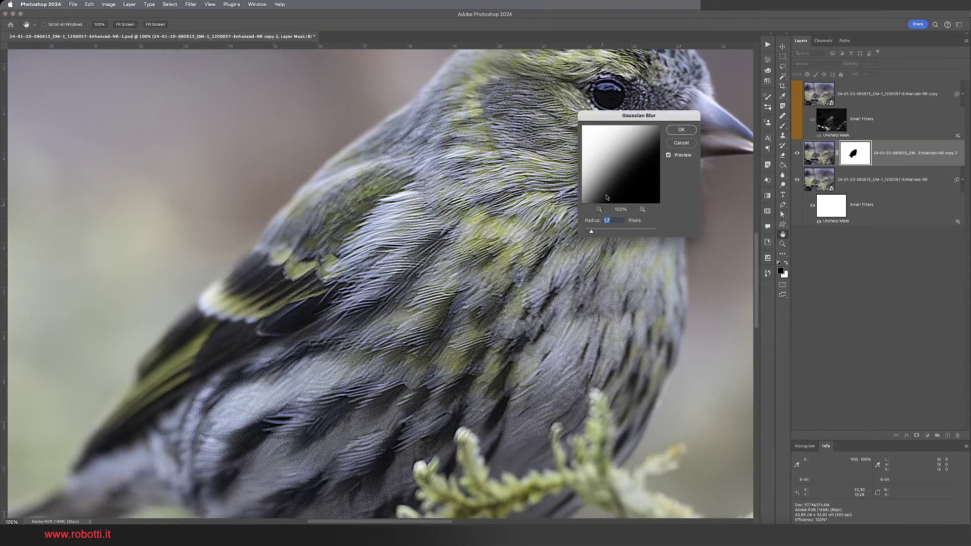
drag(590, 232, 632, 232)
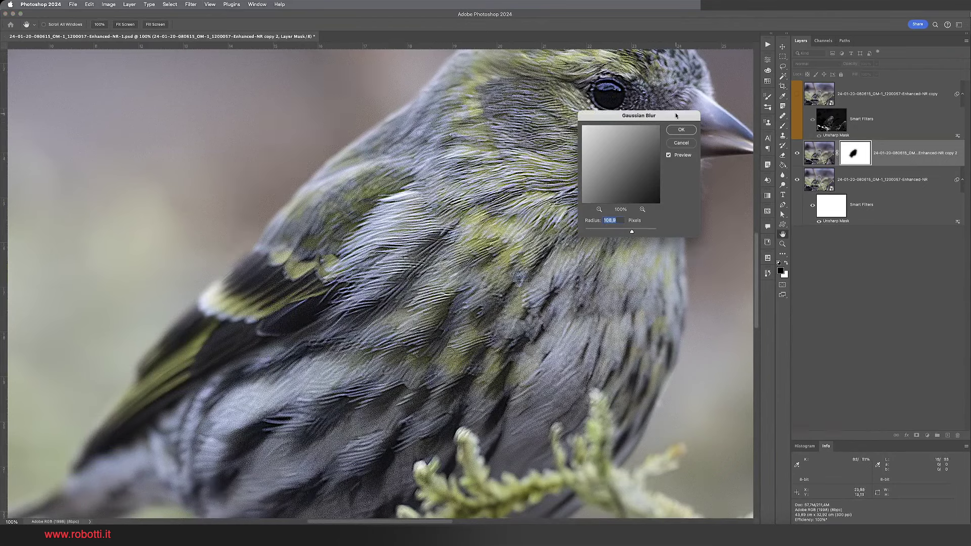
click(681, 130)
key(b)
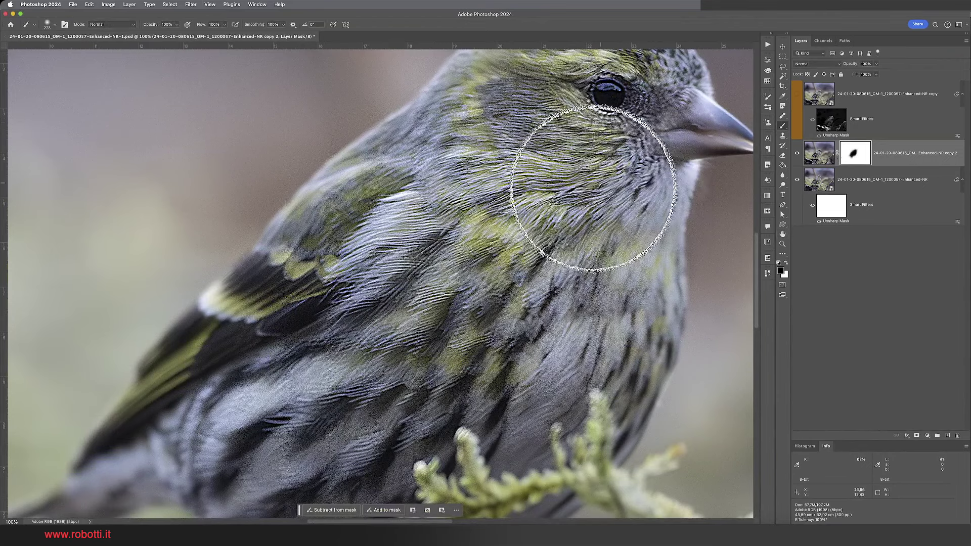
drag(543, 320, 484, 351)
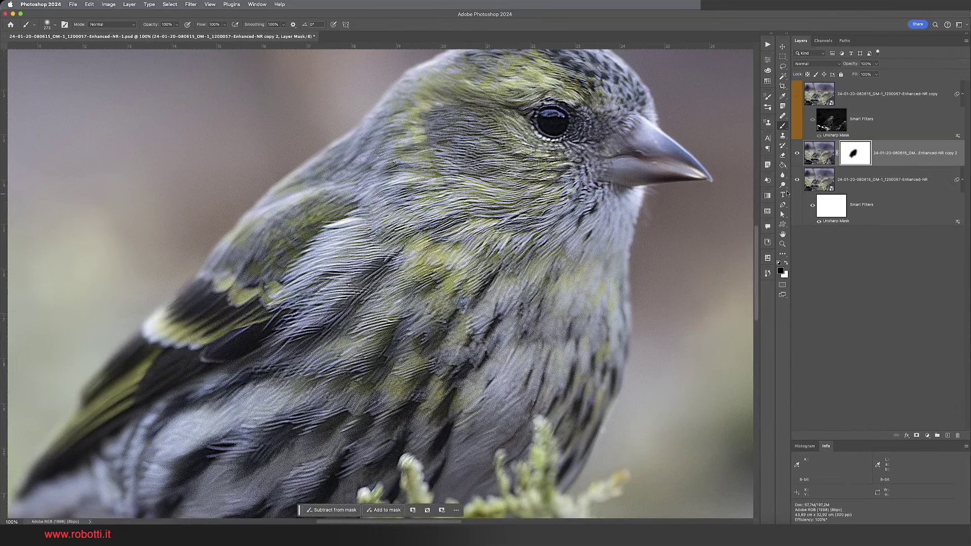
click(797, 96)
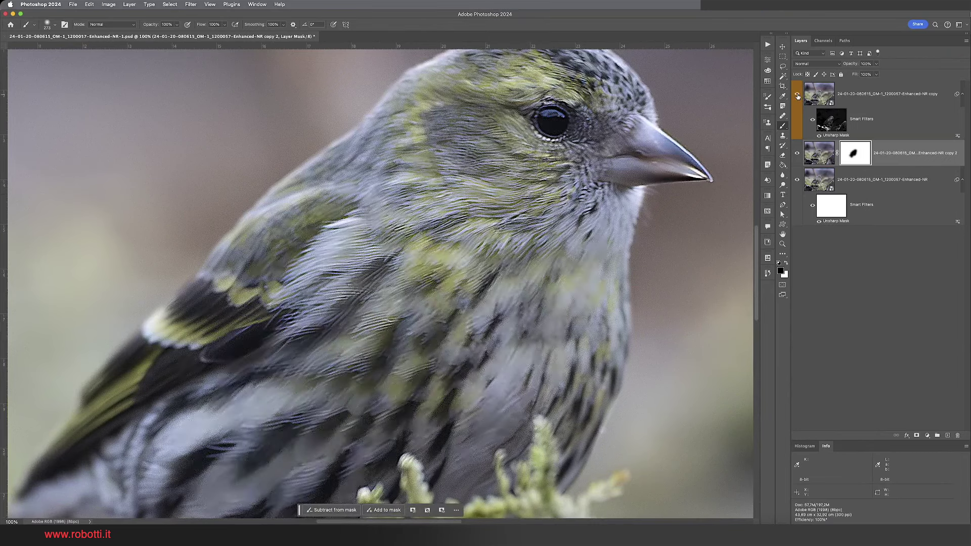
click(797, 96)
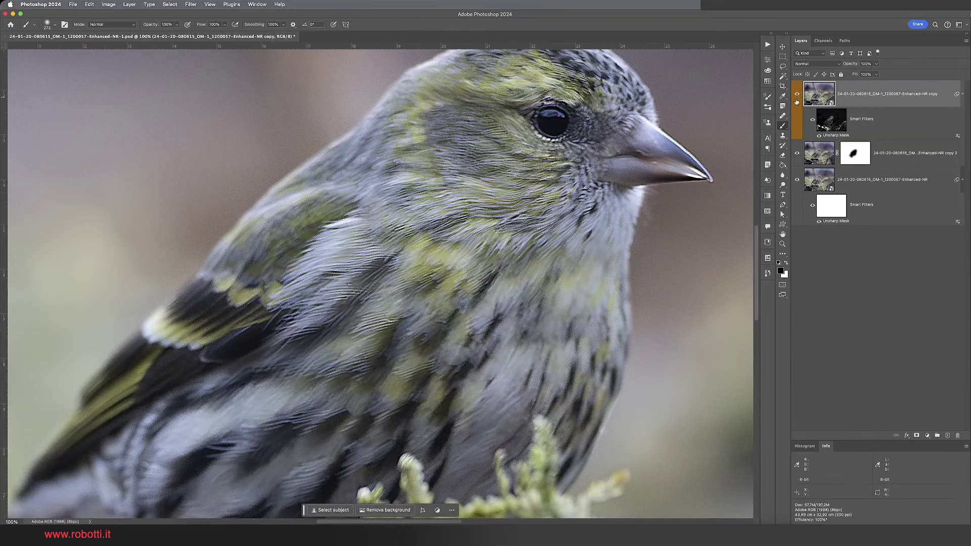
click(798, 96)
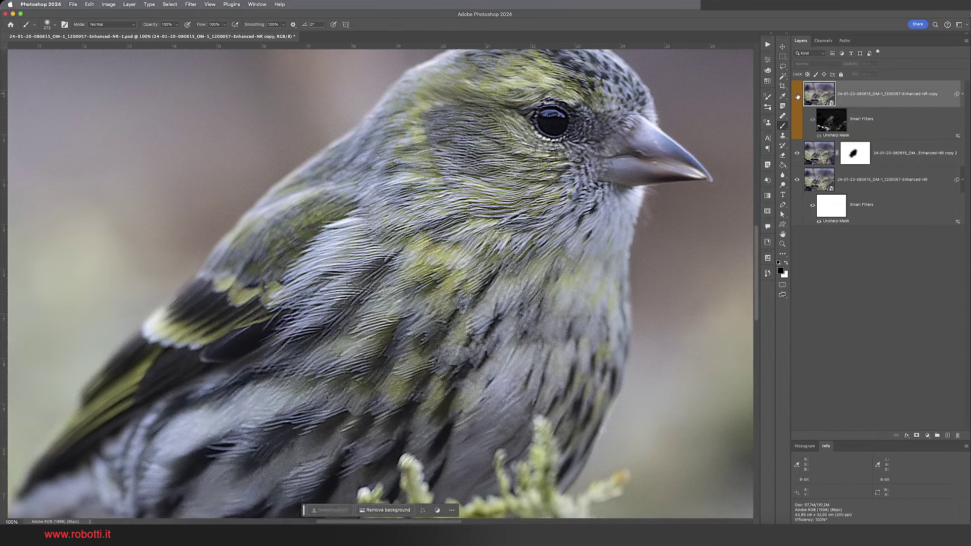
click(797, 97)
click(797, 97)
click(821, 155)
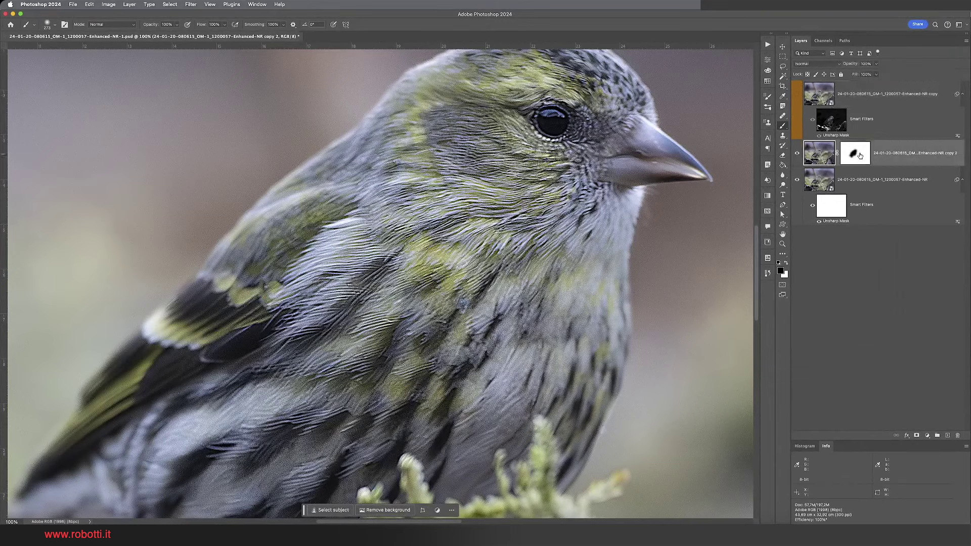
Lower the Enhanced-NR layer's Unsharp Mask amount to about 206.
click(841, 223)
double_click(843, 223)
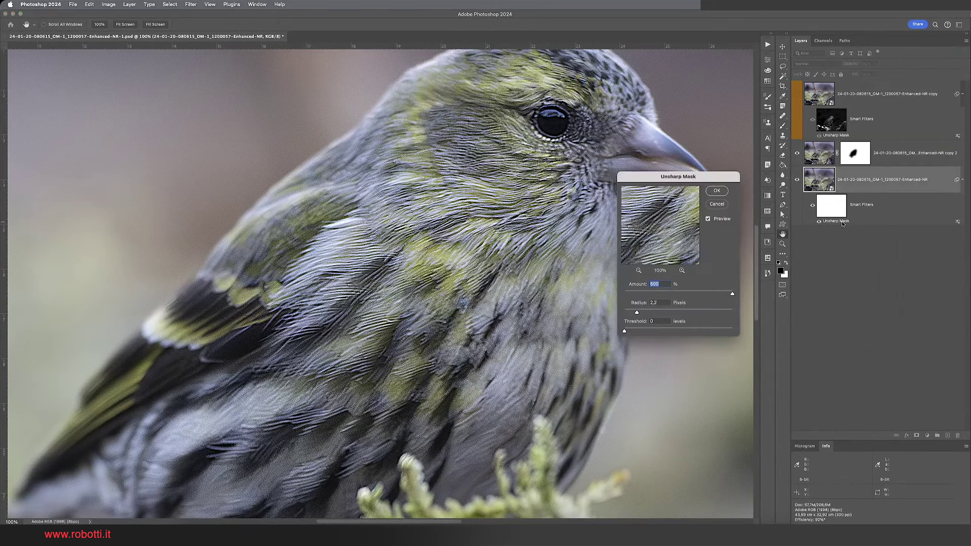
drag(731, 293, 720, 295)
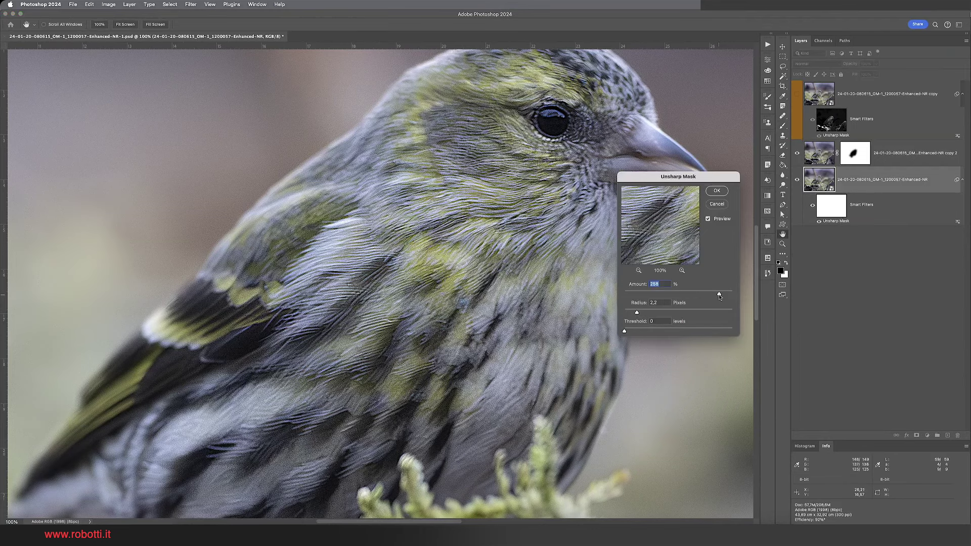
drag(719, 296, 713, 294)
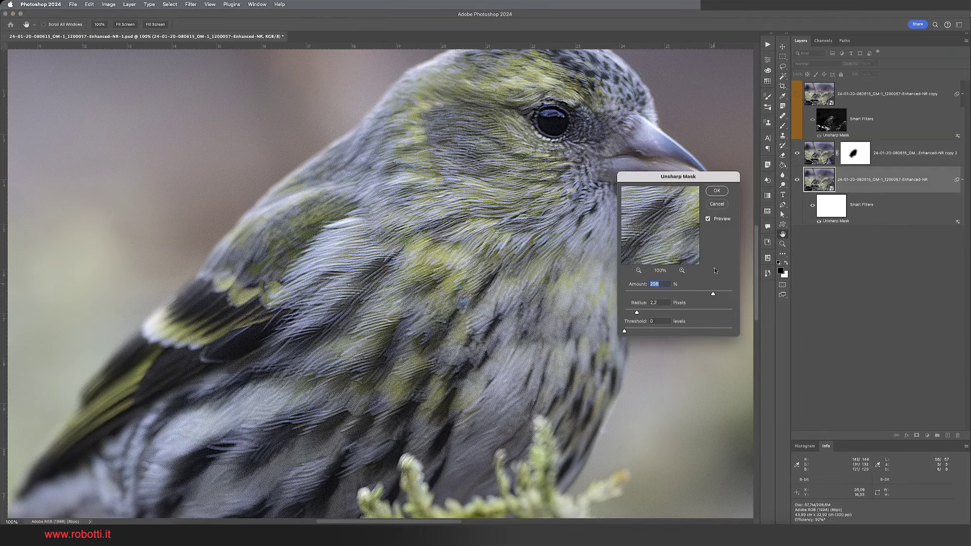
click(720, 190)
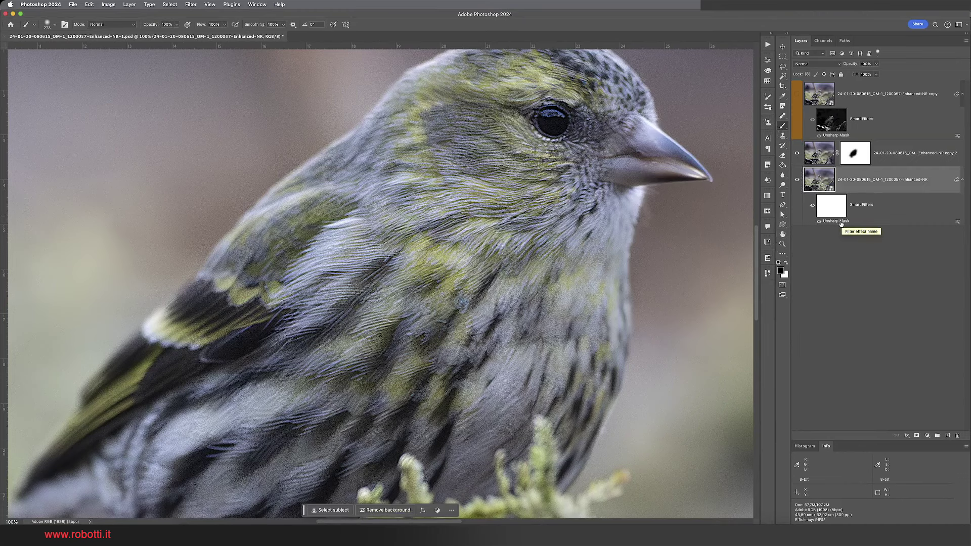
Retune the Unsharp Mask again with a higher amount and a slightly larger radius.
double_click(837, 220)
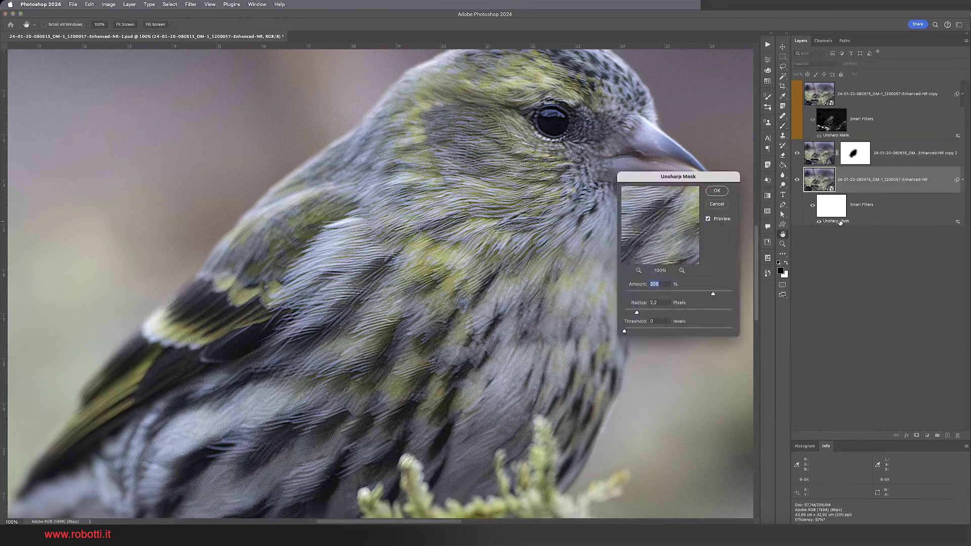
drag(711, 294, 732, 294)
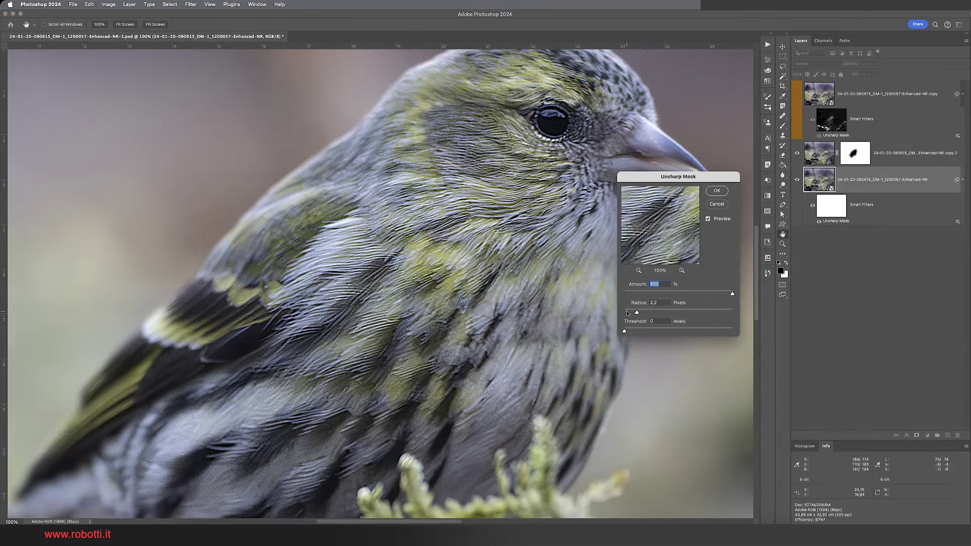
drag(638, 314, 642, 313)
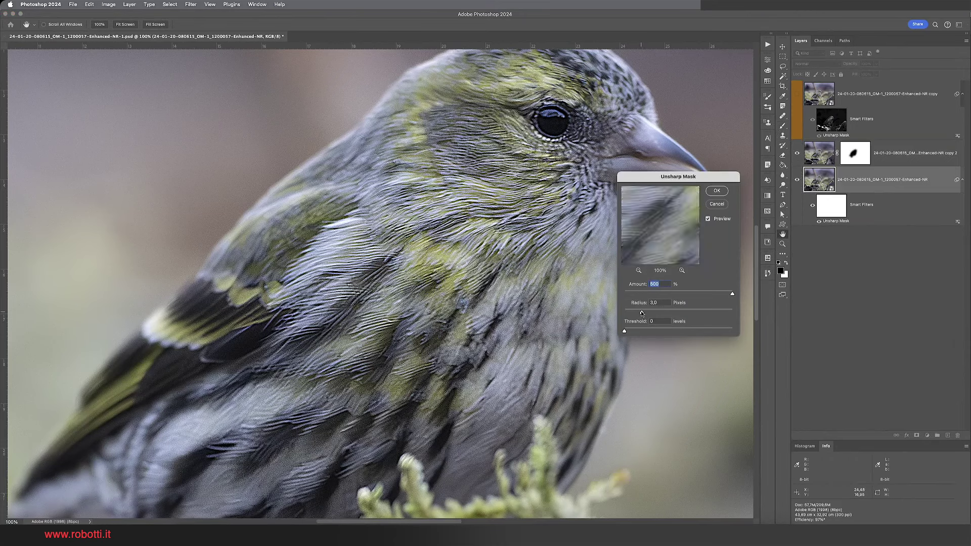
click(709, 192)
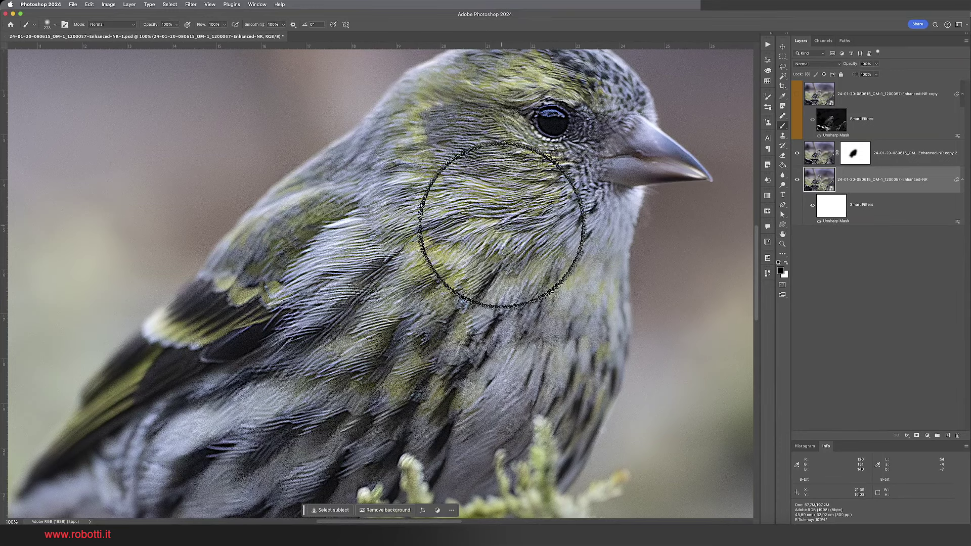
Zoom out, target the Enhanced-NR filter mask, and try then undo a black stroke.
key(super+minus)
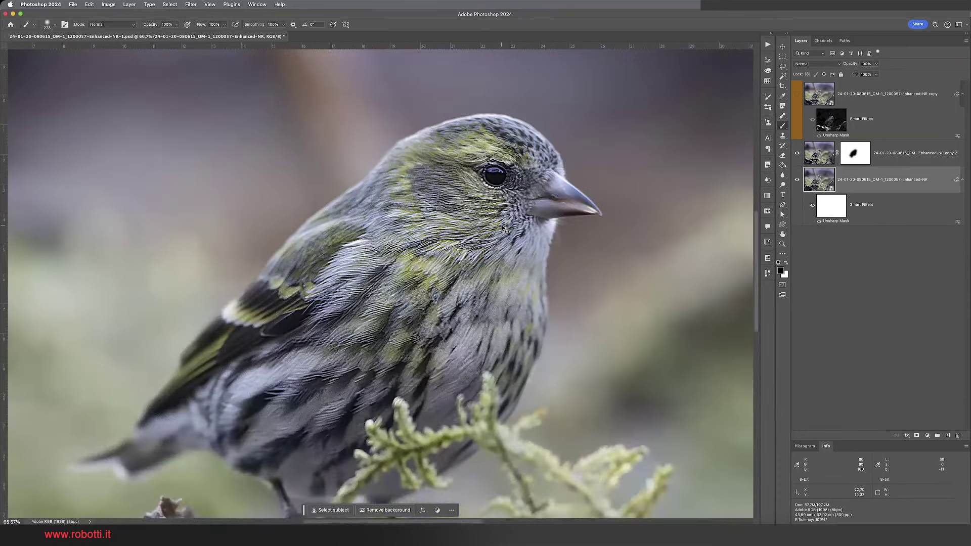
key(super+minus)
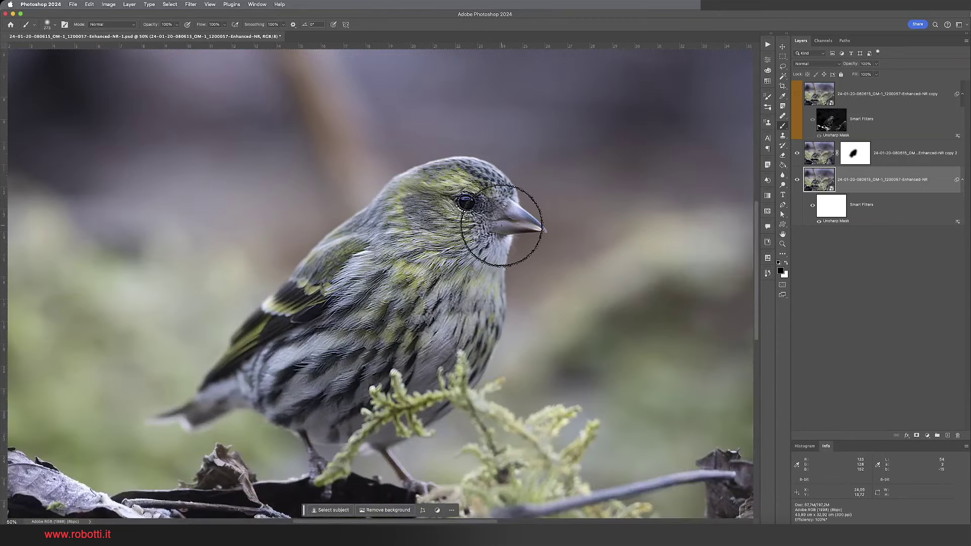
click(828, 215)
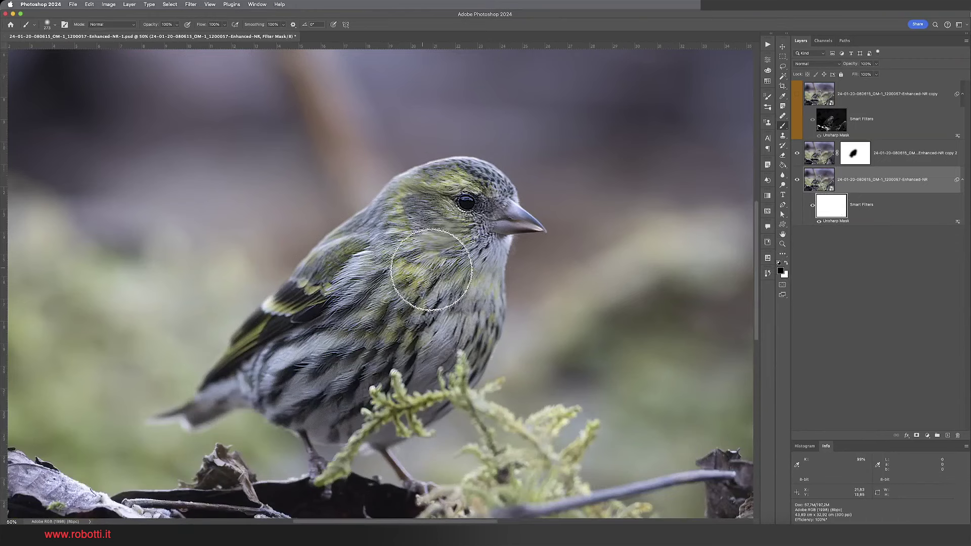
click(447, 226)
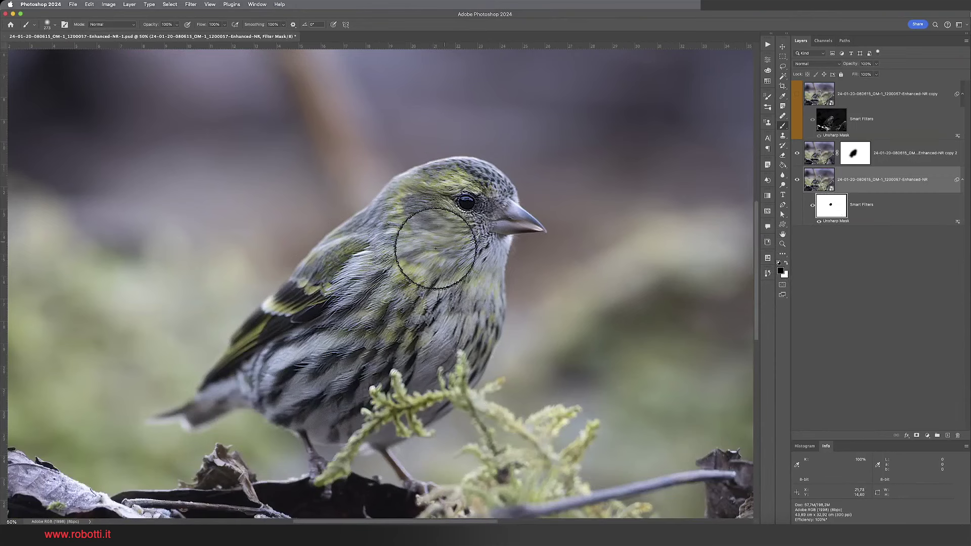
key(ctrl+z)
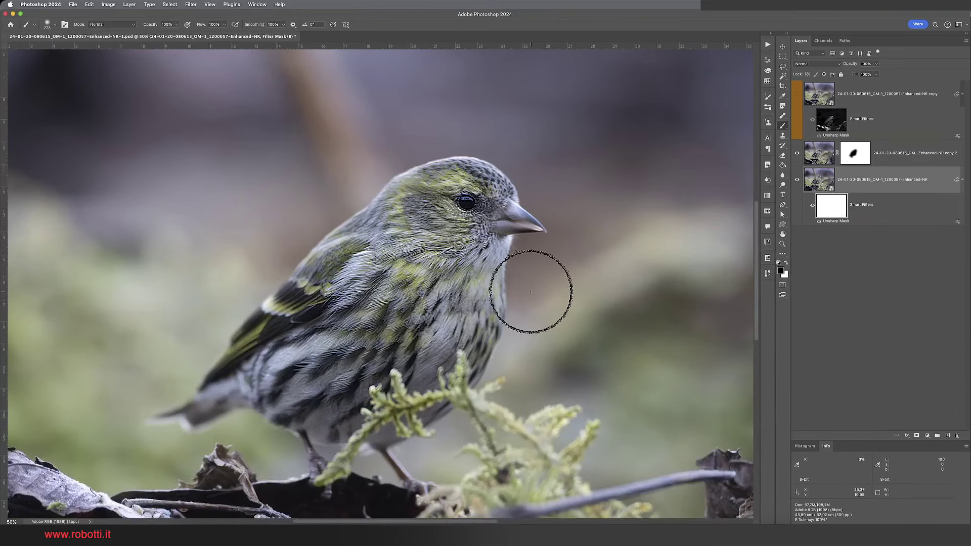
Paint the filter mask in #666666 mid grey over the bird's cheek.
click(780, 271)
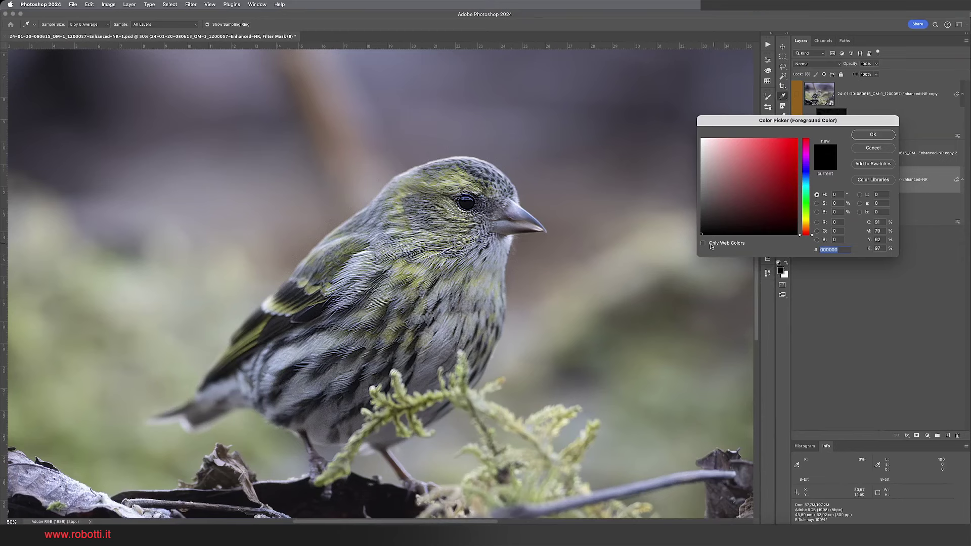
click(703, 244)
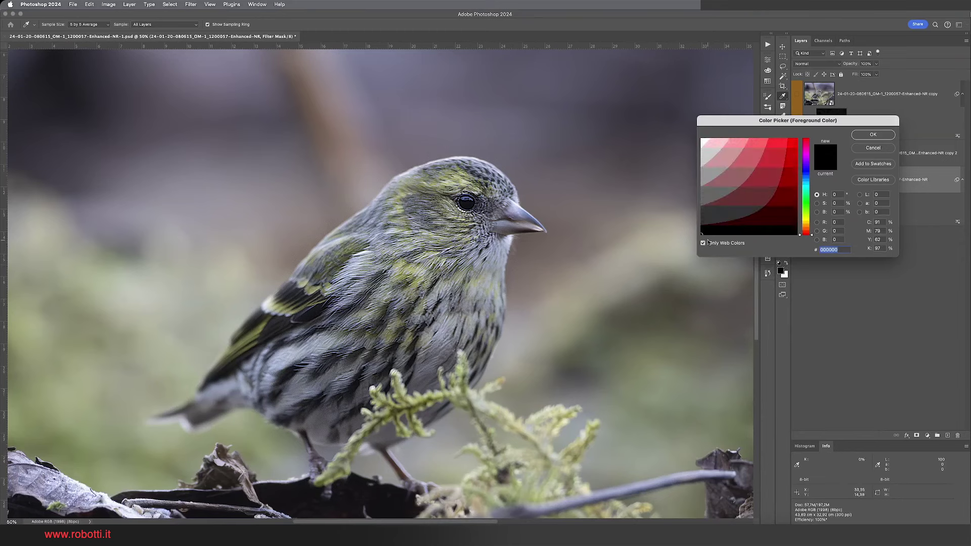
click(708, 195)
click(873, 134)
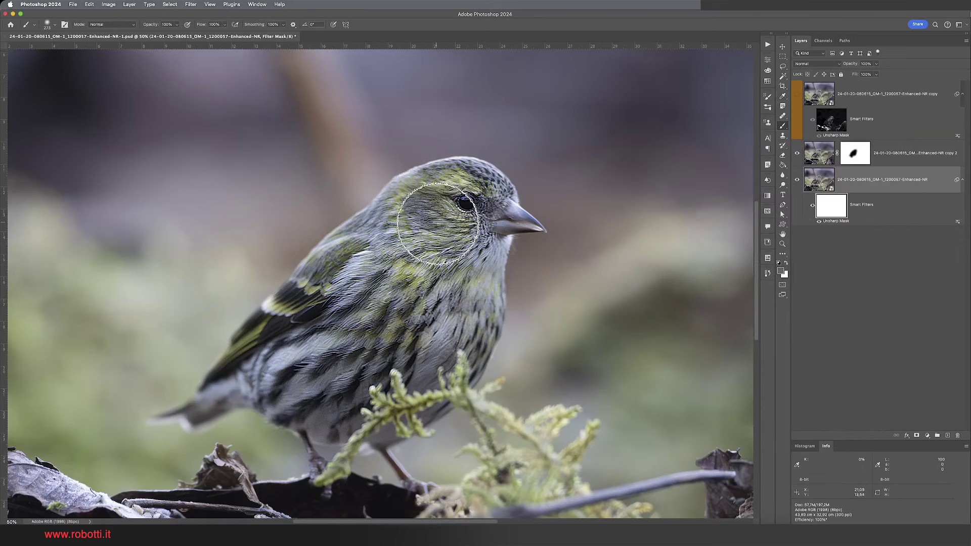
mouse_move(432, 226)
mouse_down()
mouse_move(355, 365)
mouse_move(453, 243)
mouse_move(364, 284)
mouse_up()
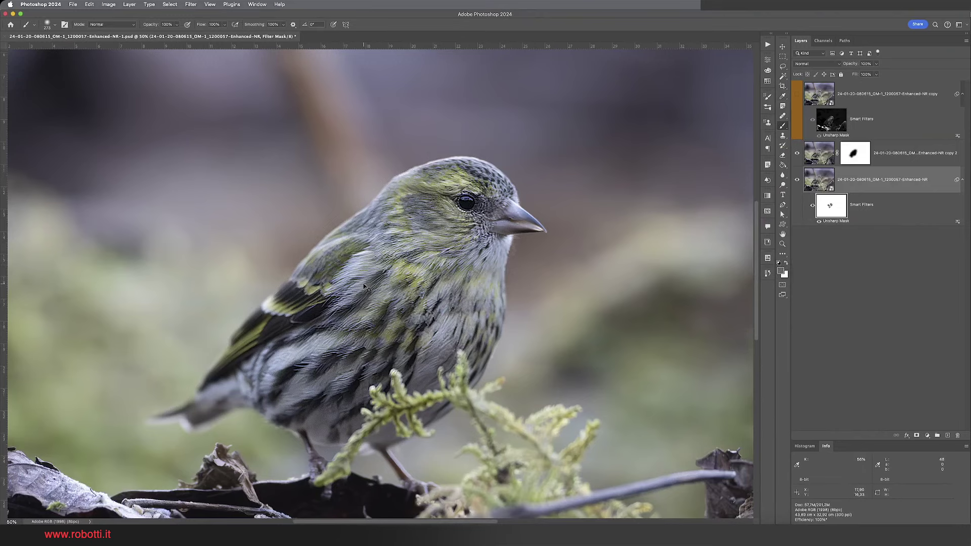
At 100% zoom, paint #CCCCCC light grey on the filter mask over the breast feathers.
key(super+plus)
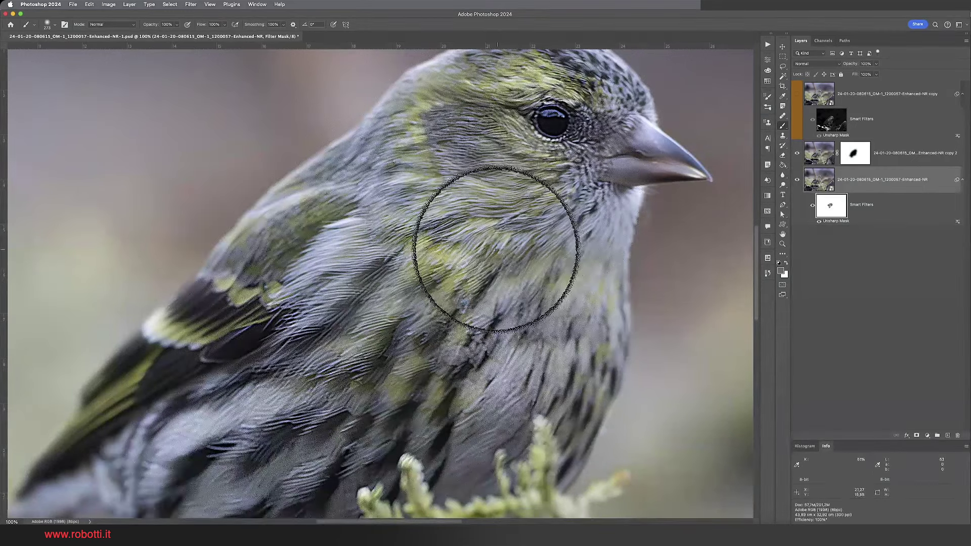
drag(532, 217, 517, 255)
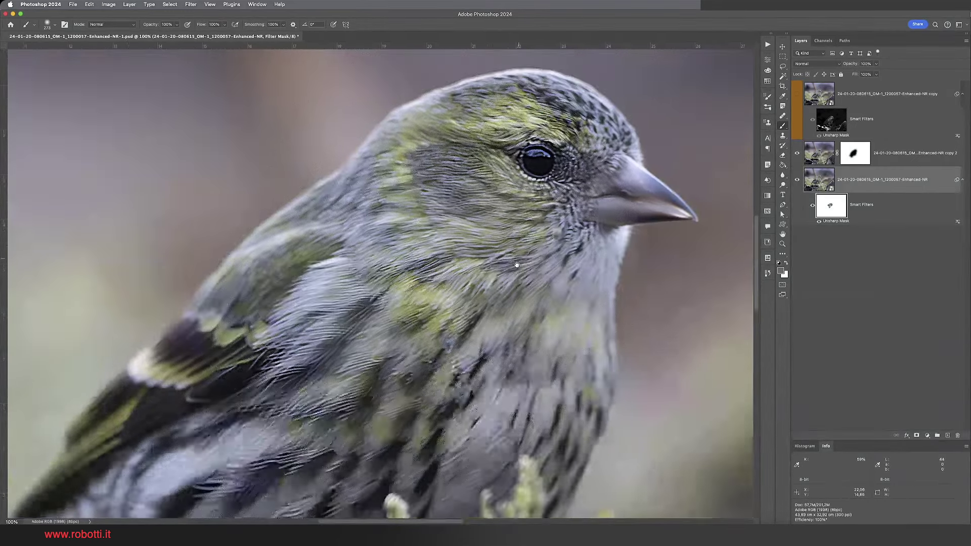
drag(548, 165, 540, 194)
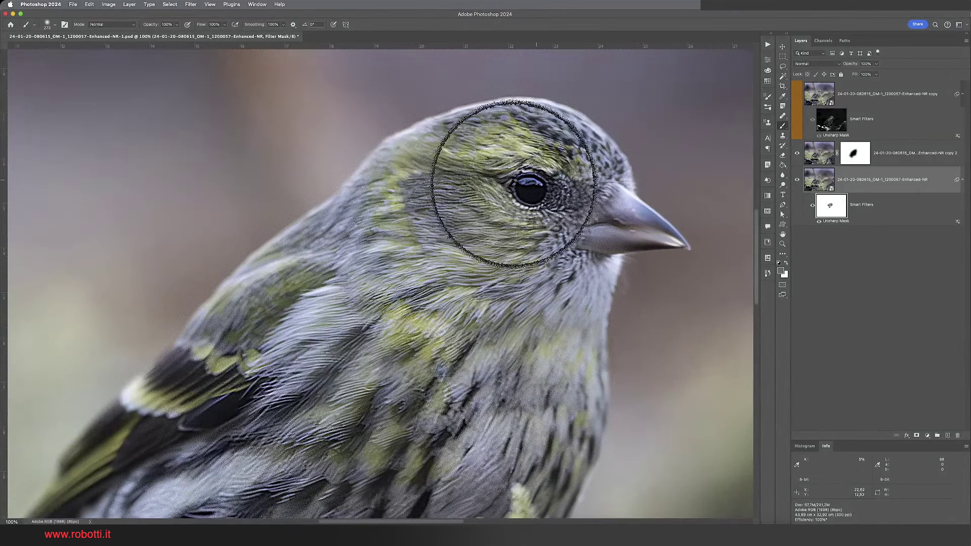
click(781, 271)
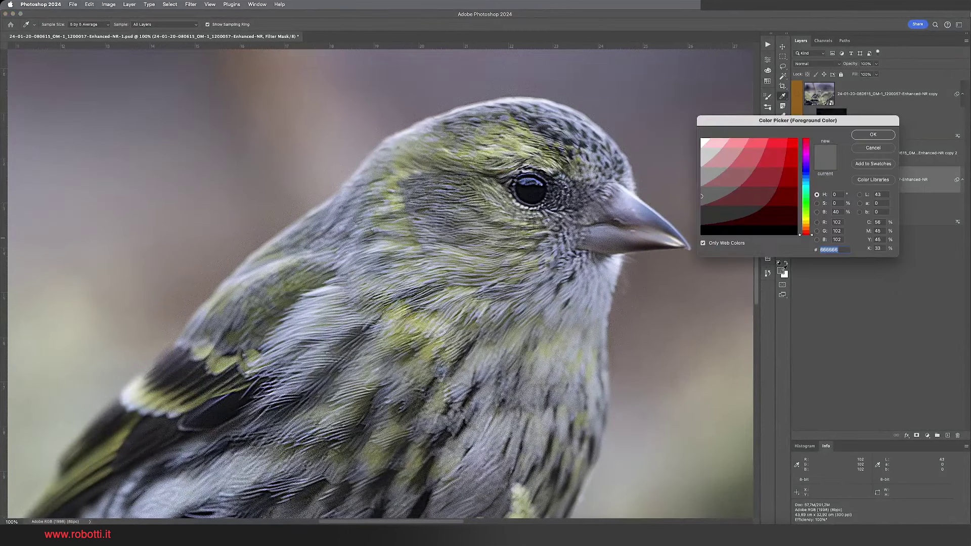
click(704, 154)
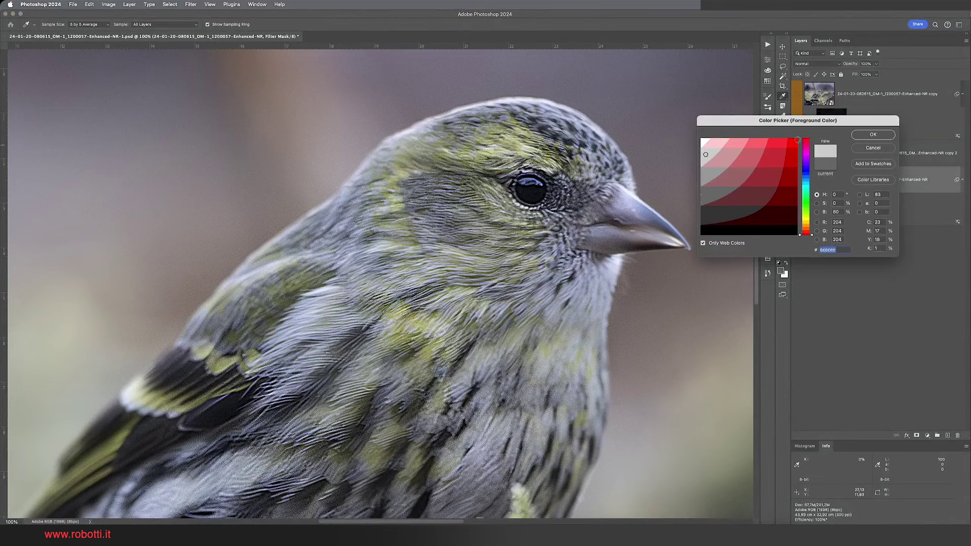
click(874, 134)
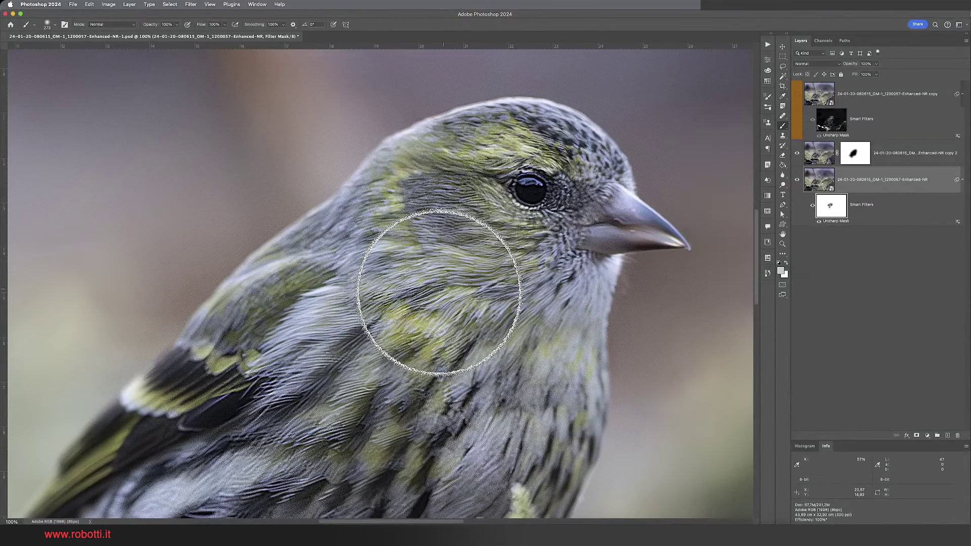
mouse_move(425, 318)
mouse_down()
mouse_move(418, 293)
mouse_move(335, 375)
mouse_move(379, 362)
mouse_move(440, 417)
mouse_move(455, 416)
mouse_move(336, 450)
mouse_move(314, 445)
mouse_move(401, 314)
mouse_move(481, 278)
mouse_move(521, 314)
mouse_move(448, 405)
mouse_move(348, 401)
mouse_move(347, 369)
mouse_move(401, 297)
mouse_move(547, 348)
mouse_up()
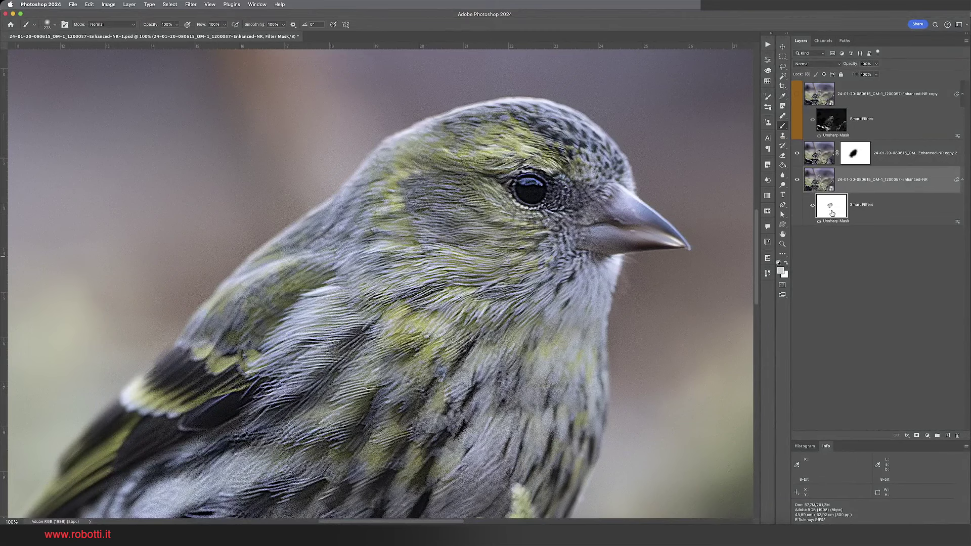
alt+click(831, 214)
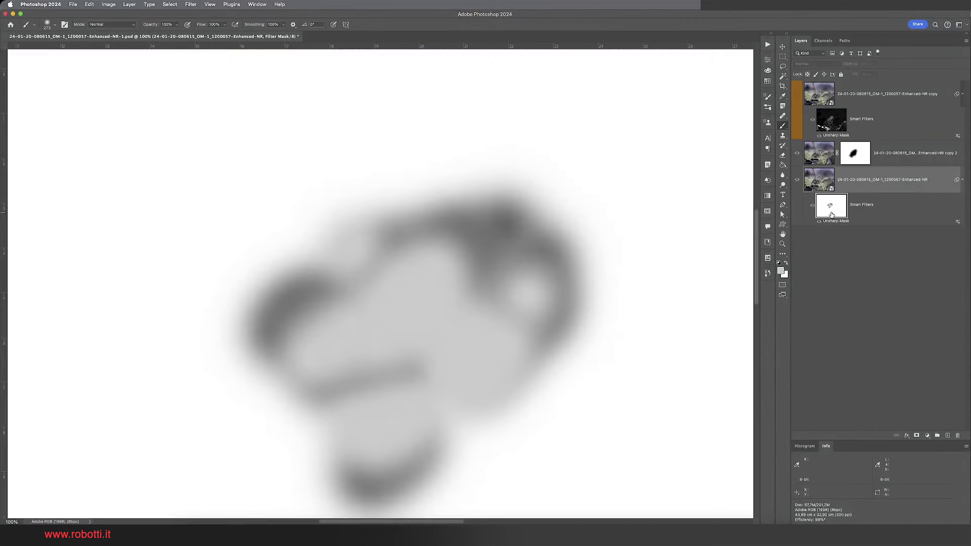
alt+click(831, 214)
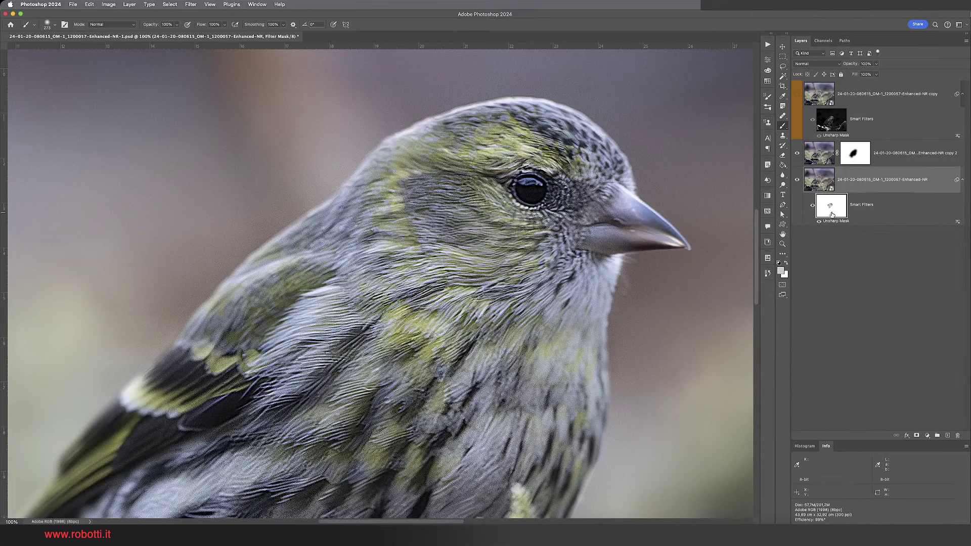
click(819, 154)
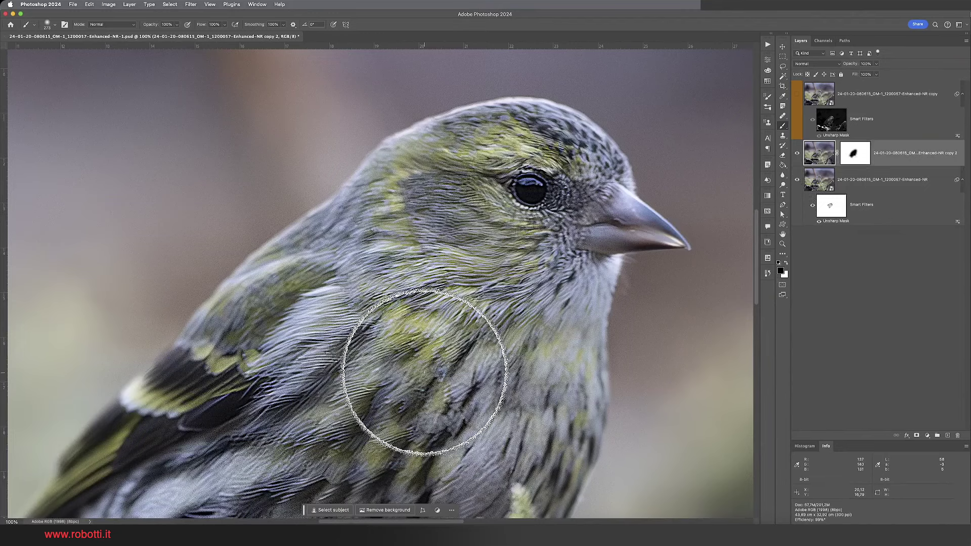
mouse_move(427, 371)
mouse_down()
mouse_move(459, 319)
mouse_move(467, 279)
mouse_up()
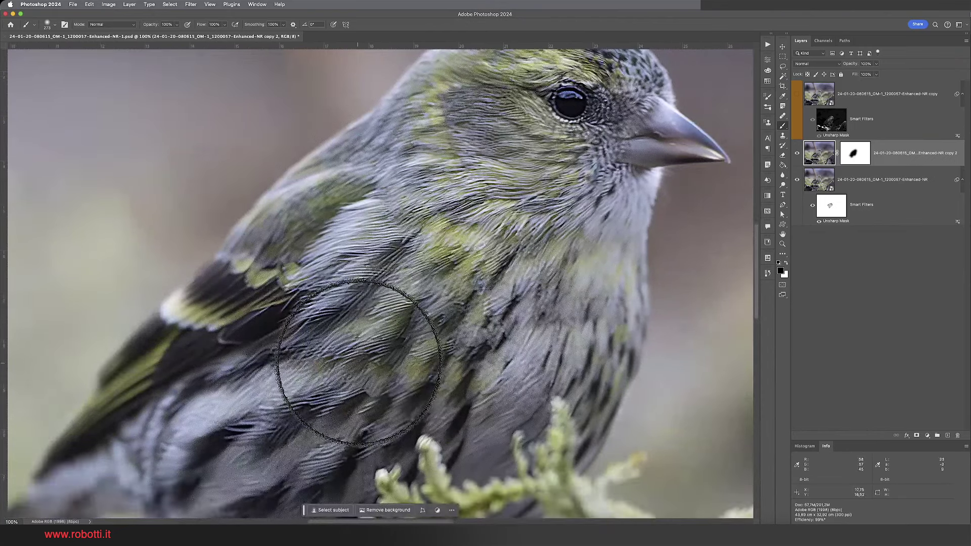
click(852, 158)
shift+click(852, 157)
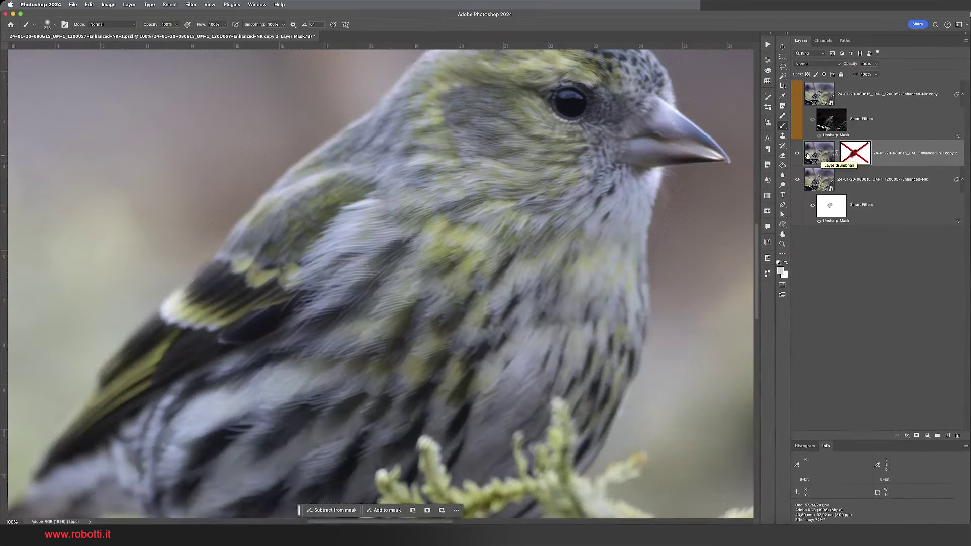
shift+click(852, 157)
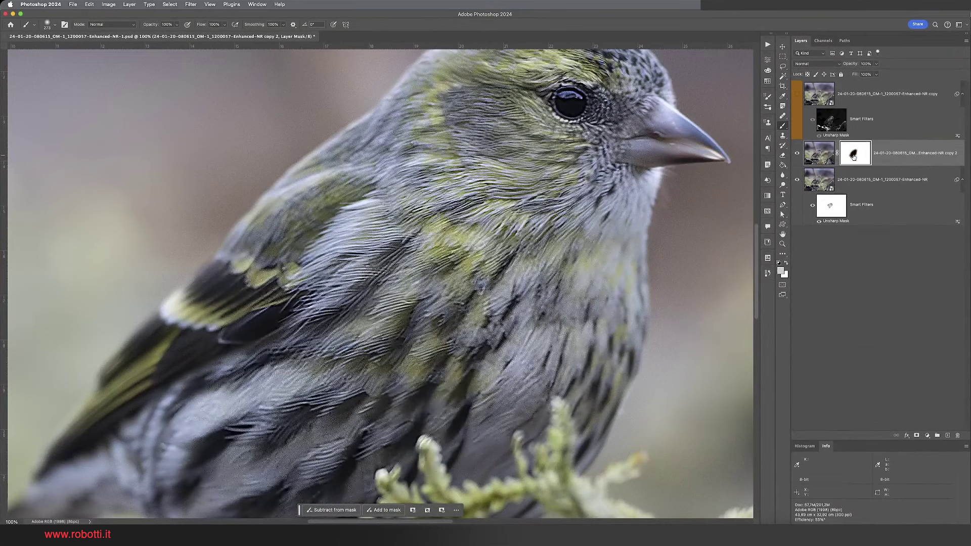
click(797, 181)
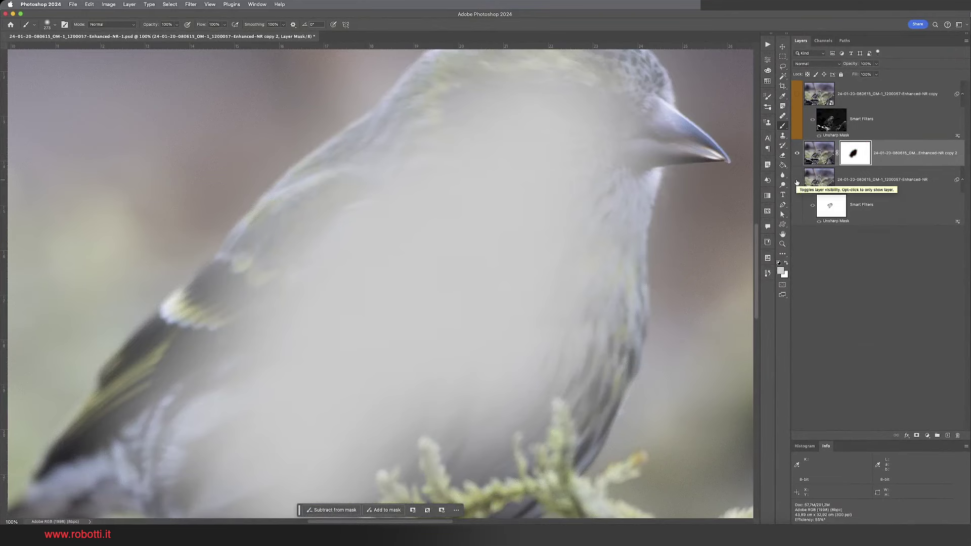
click(797, 181)
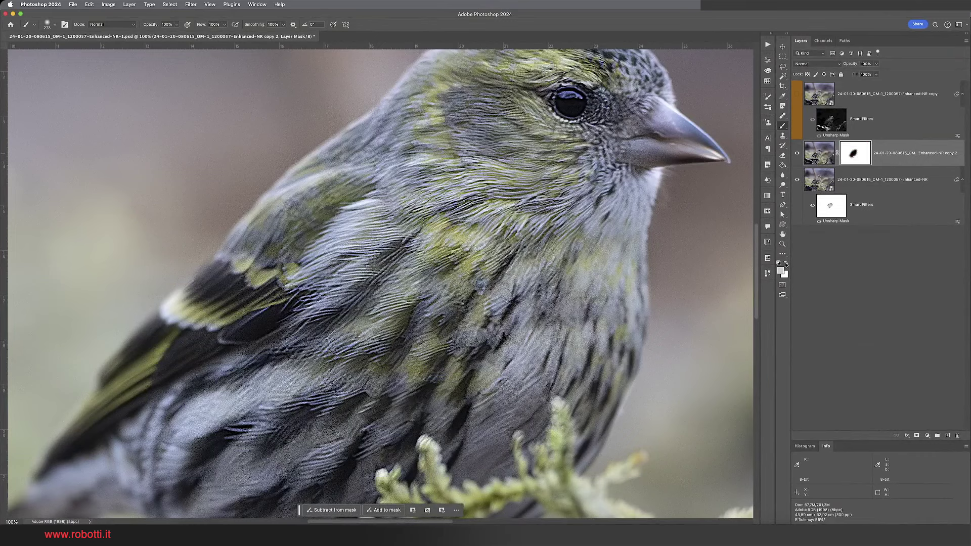
Set the foreground to #333333 dark grey and enlarge the brush to about 518 px.
click(780, 270)
click(708, 214)
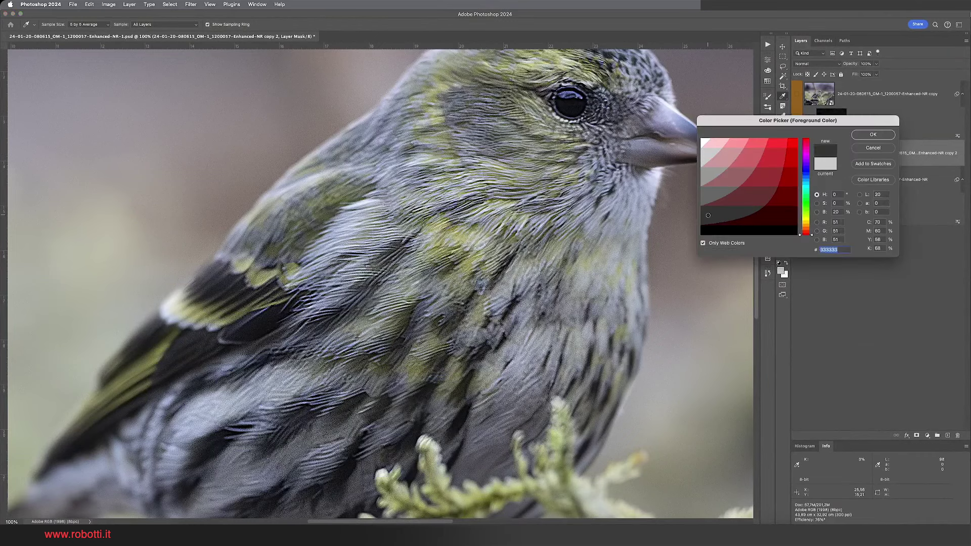
click(872, 134)
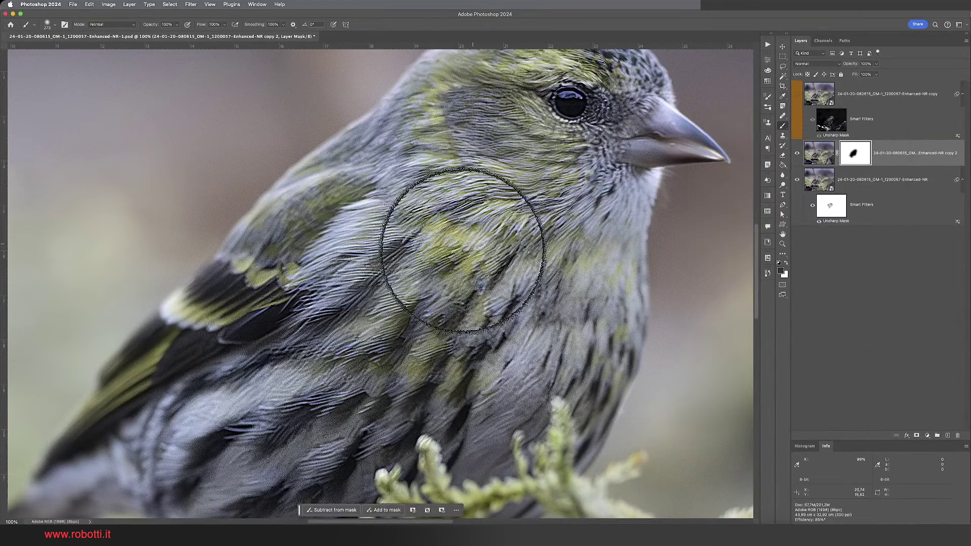
drag(436, 257, 485, 244)
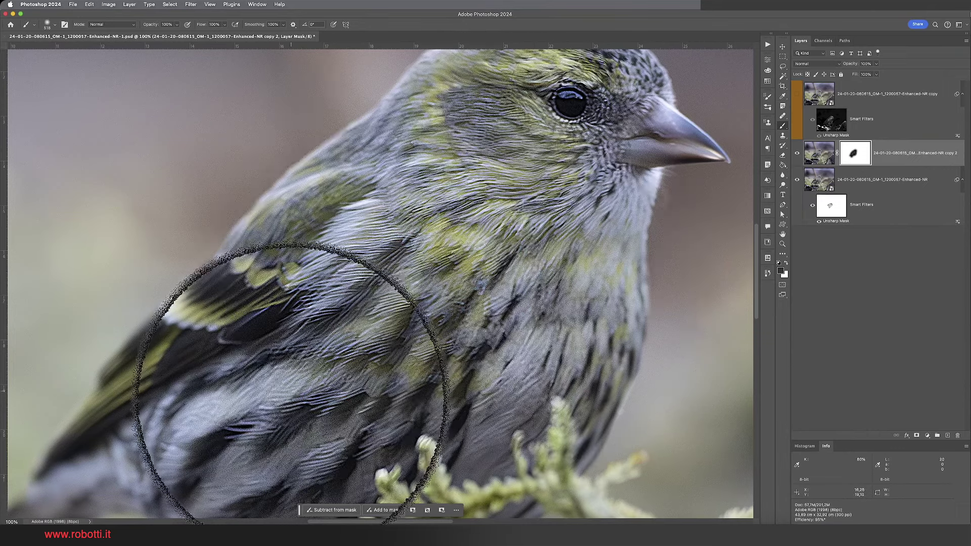
drag(349, 425, 380, 210)
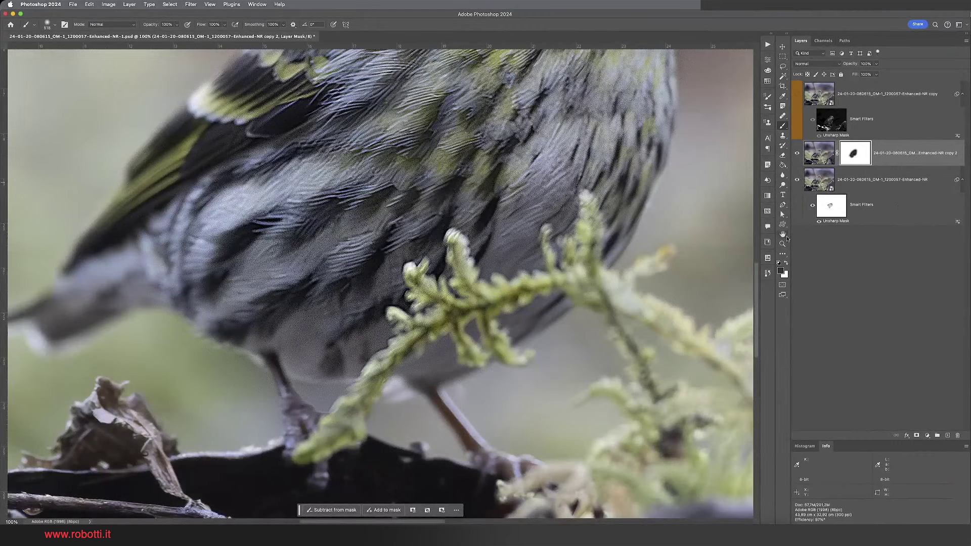
drag(537, 139, 501, 350)
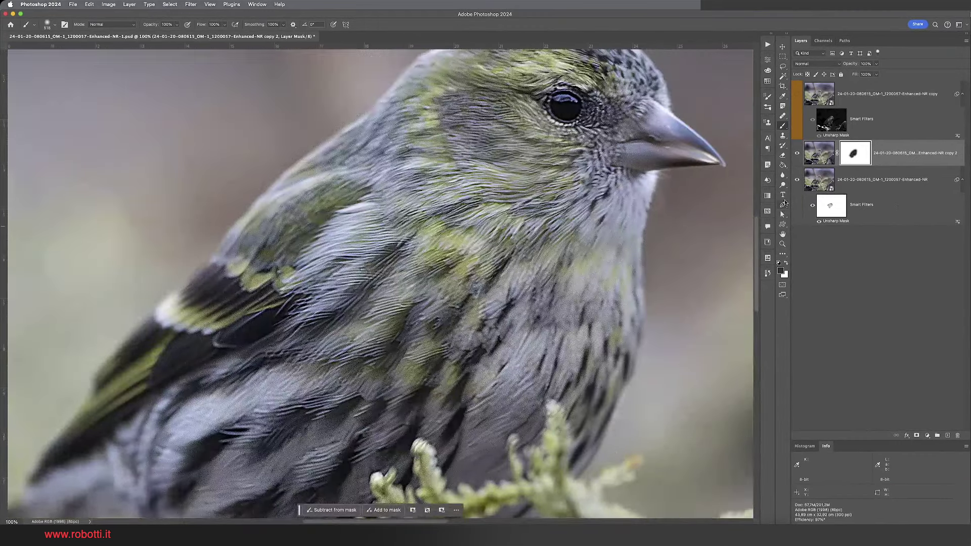
Zoom out and open the original 1200057.ORF raw from Bridge in Camera Raw.
key(super+minus)
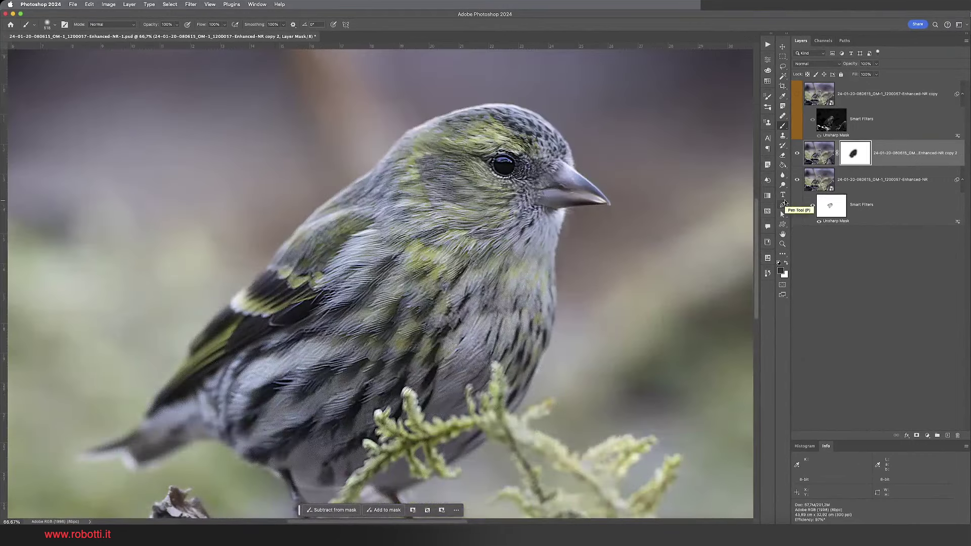
key(super+minus)
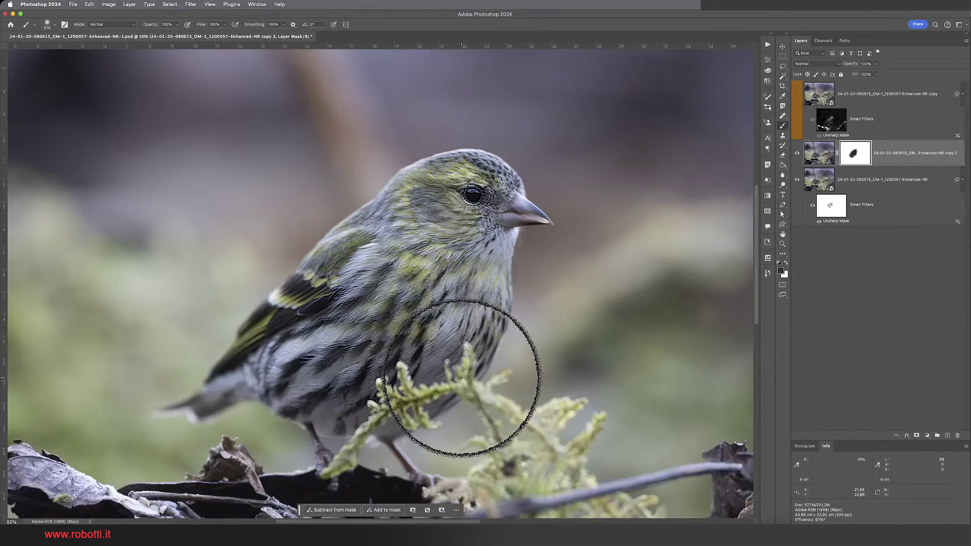
key(h)
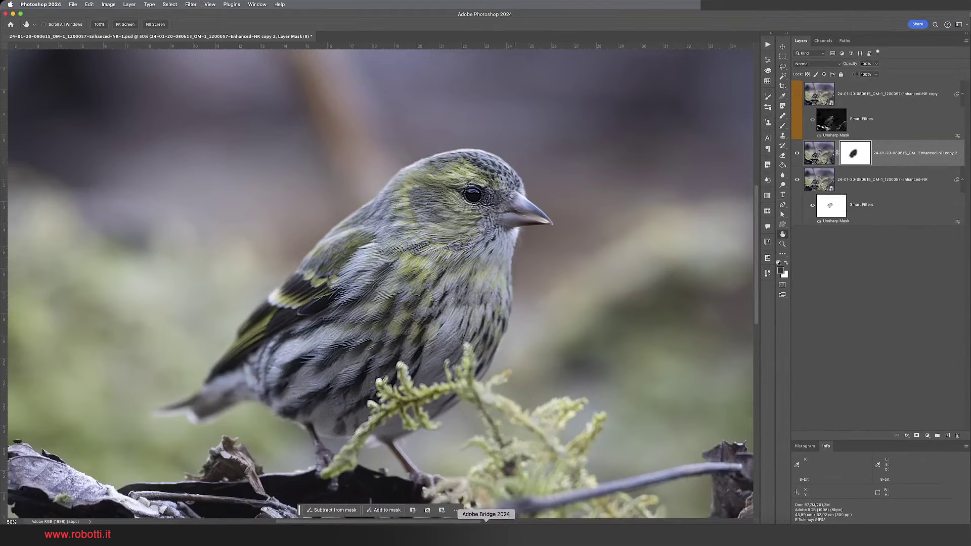
click(485, 531)
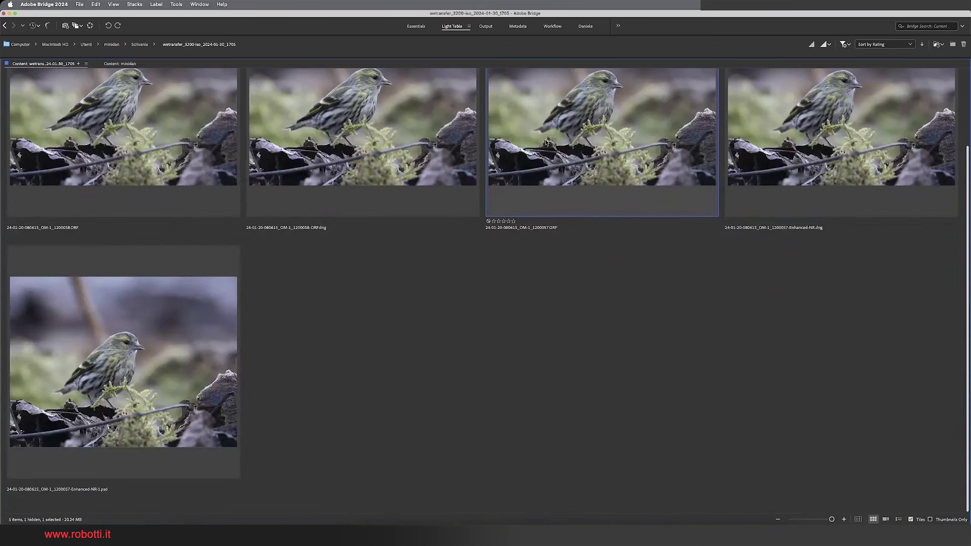
double_click(592, 150)
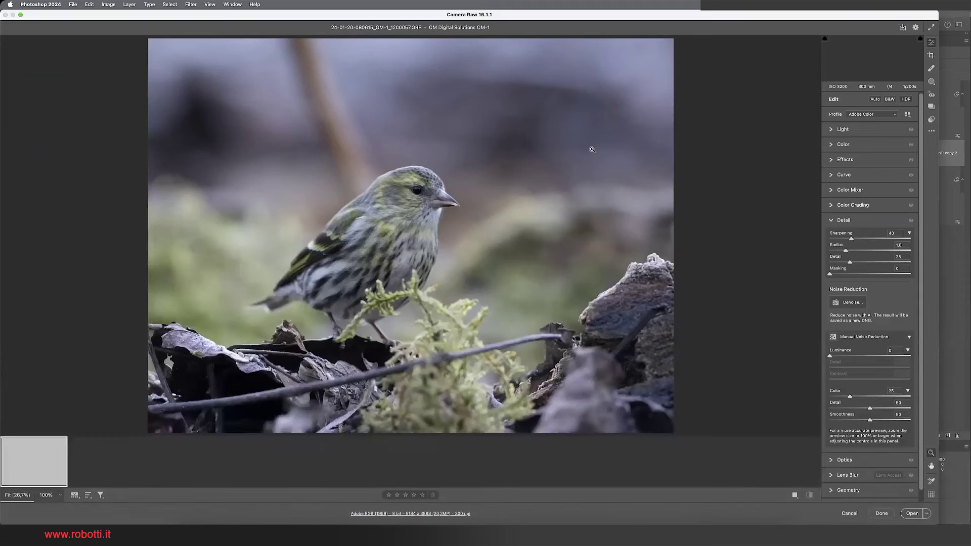
Open the raw as a Photoshop document and view the bird's head at 100%.
click(913, 513)
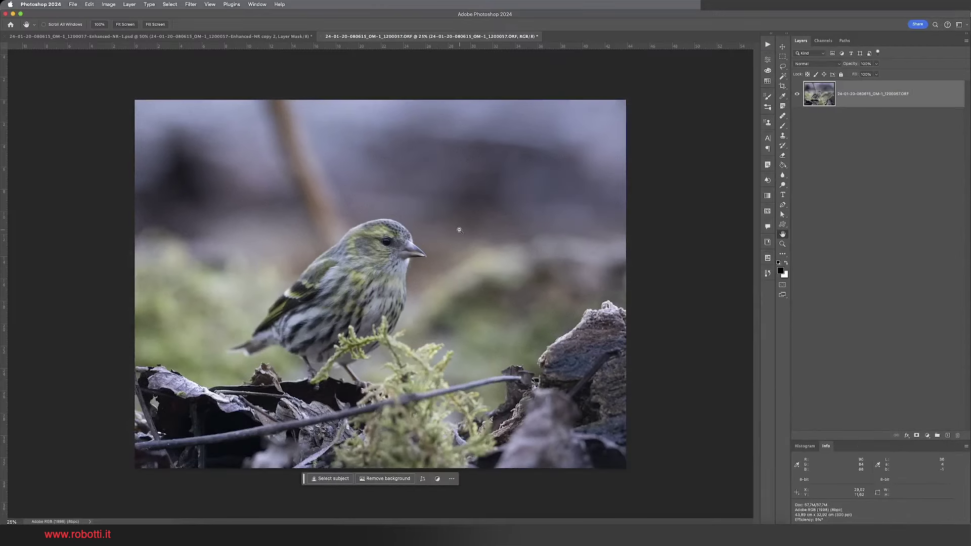
key(super+1)
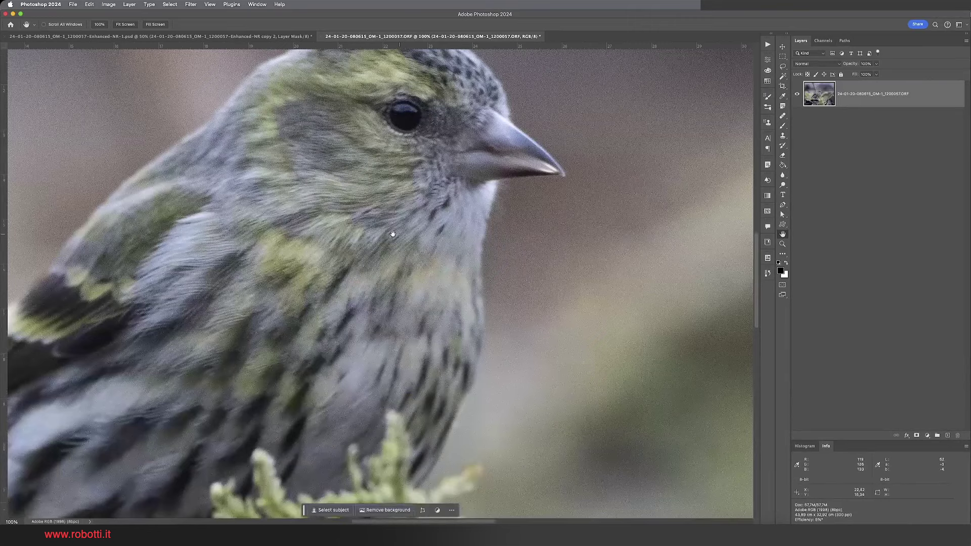
mouse_move(393, 234)
mouse_down()
mouse_move(657, 242)
mouse_move(557, 284)
mouse_up()
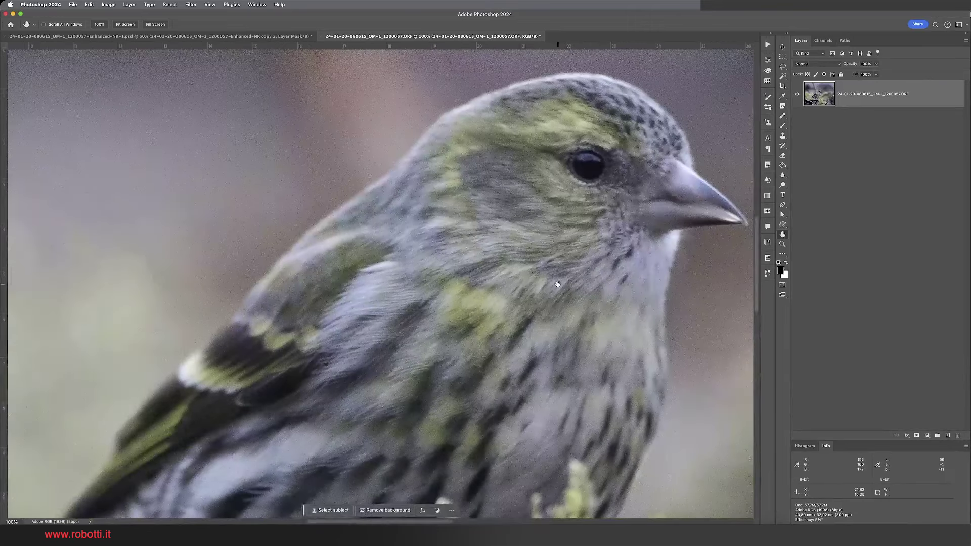
Tile the raw original and edited PSD 2-up vertical, with the bird in view.
click(257, 4)
mouse_move(257, 14)
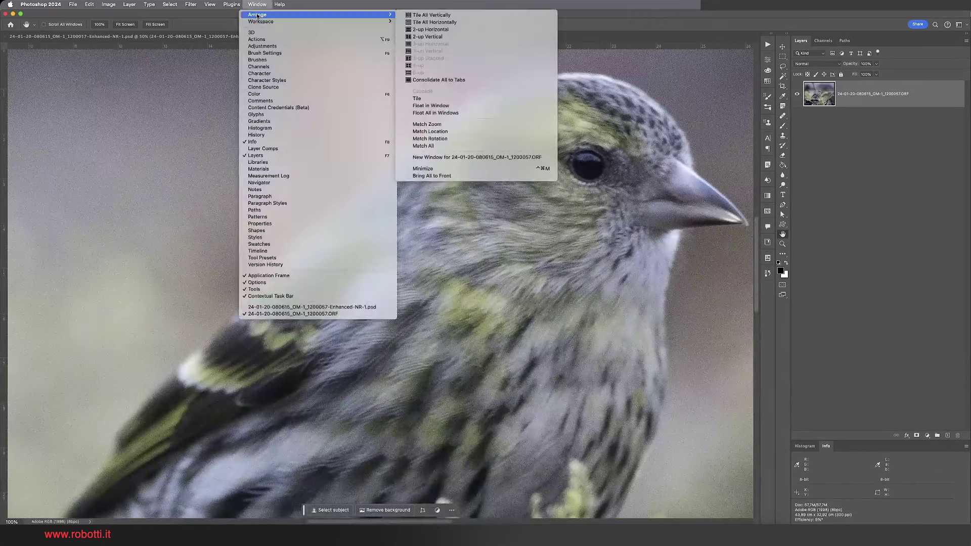
click(420, 37)
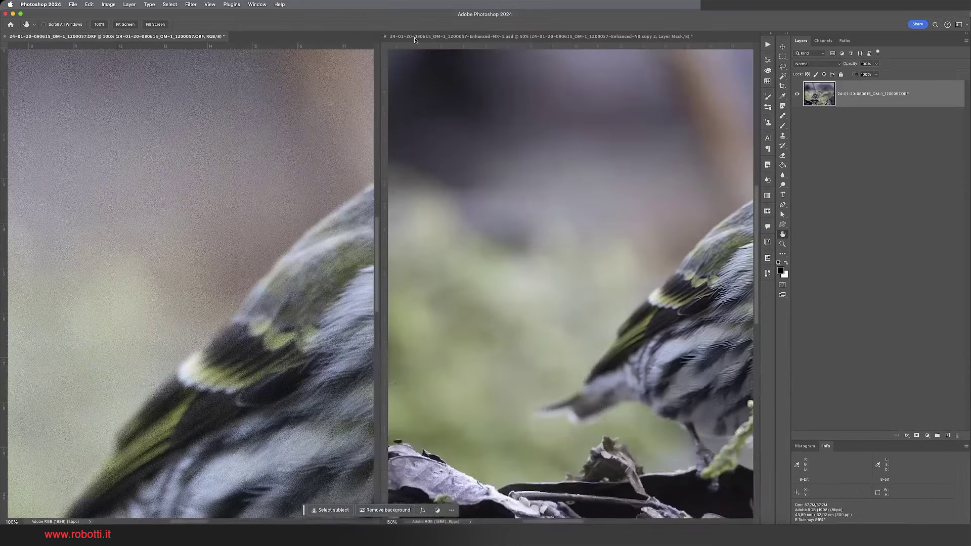
click(551, 239)
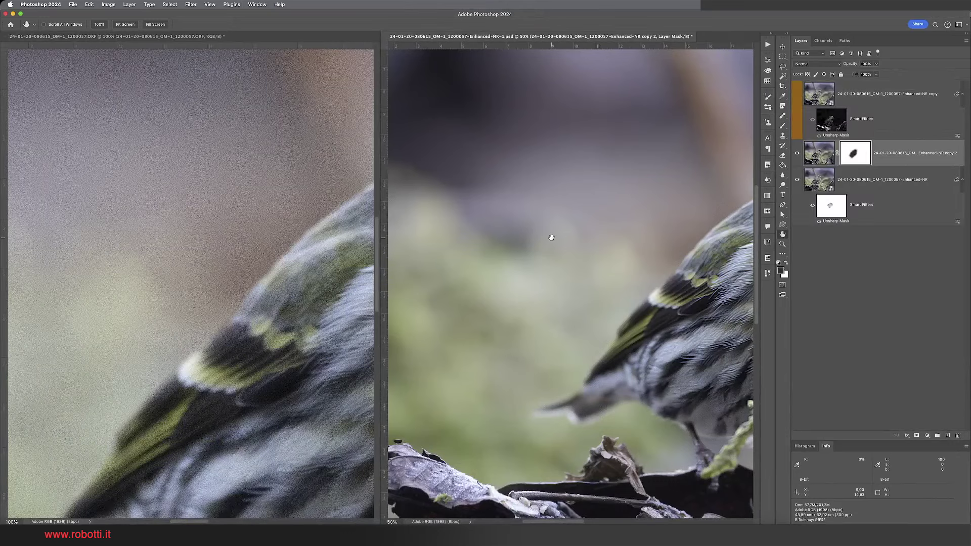
drag(551, 237, 394, 240)
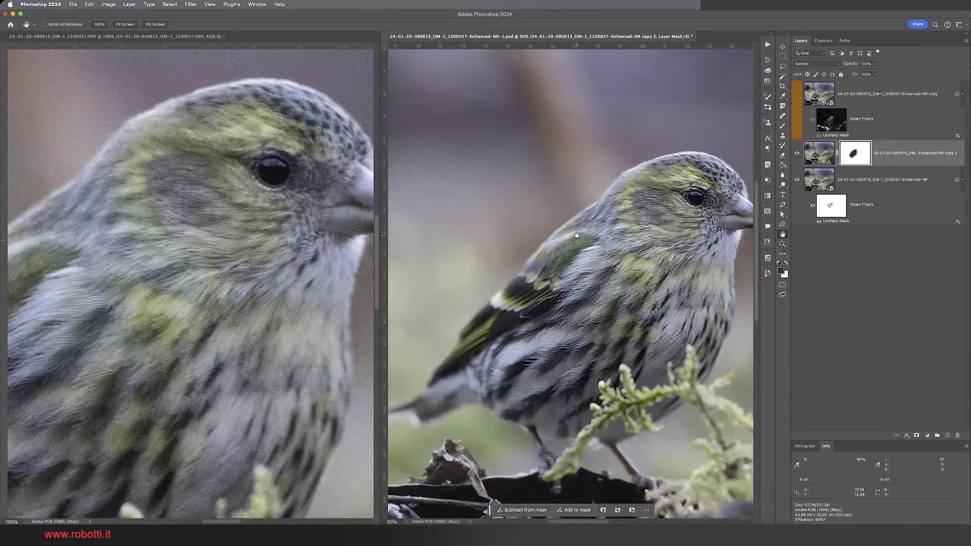
Zoom the edited PSD to 100% and pan to the bird's head and eye.
key(super+plus)
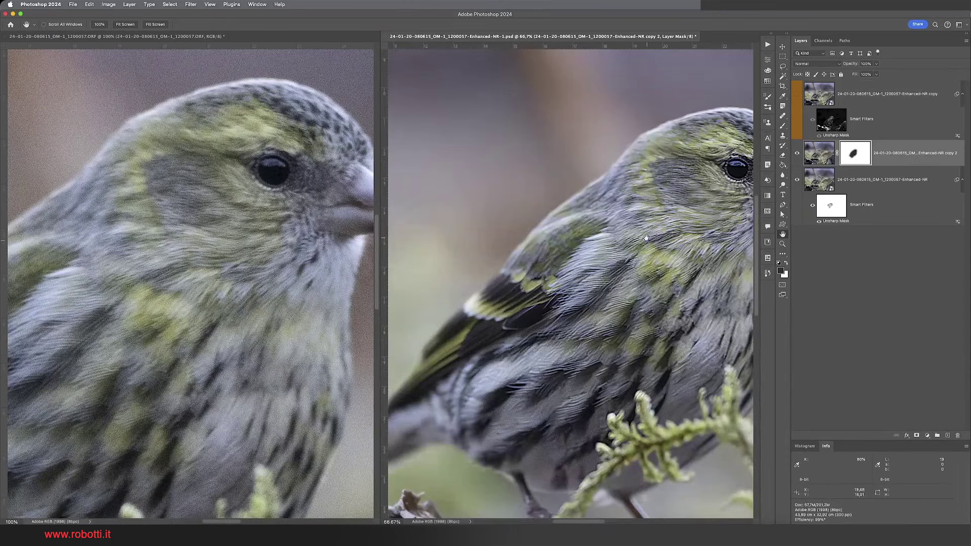
scroll(597, 238, right, 2)
scroll(597, 239, right, 3)
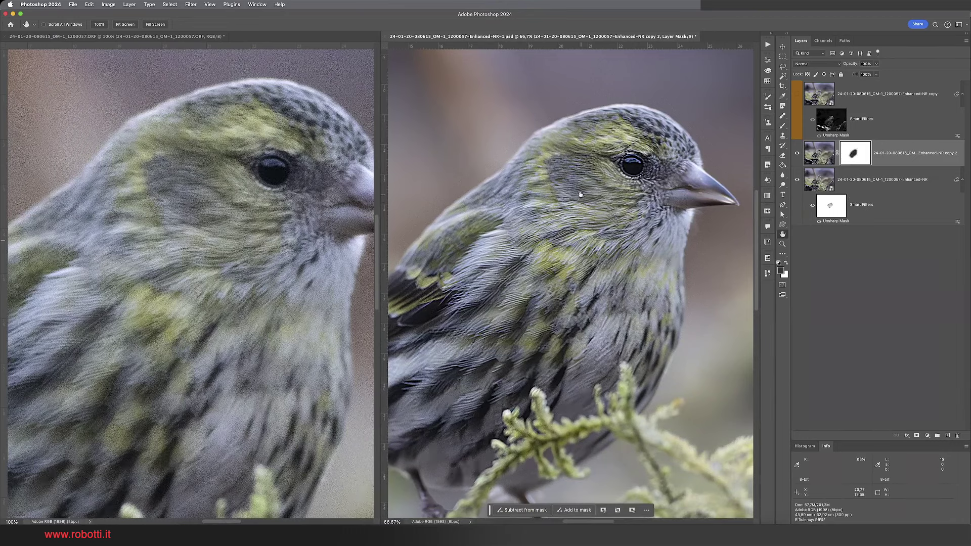
click(580, 194)
drag(581, 195, 511, 258)
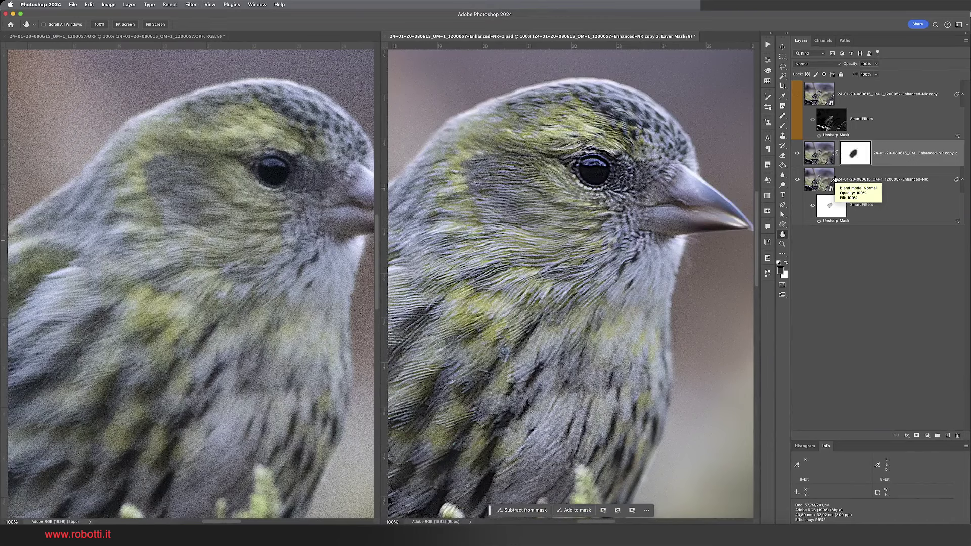
drag(523, 264, 703, 179)
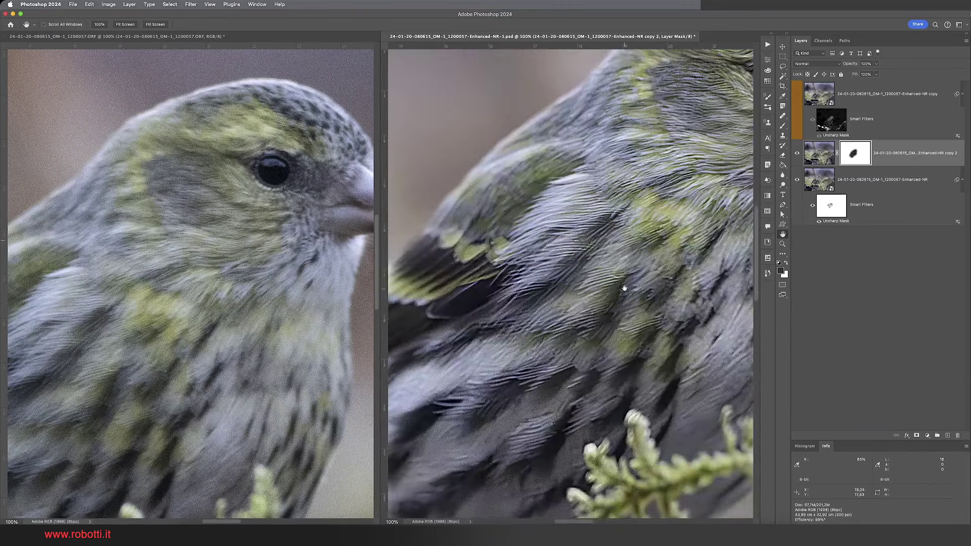
click(259, 332)
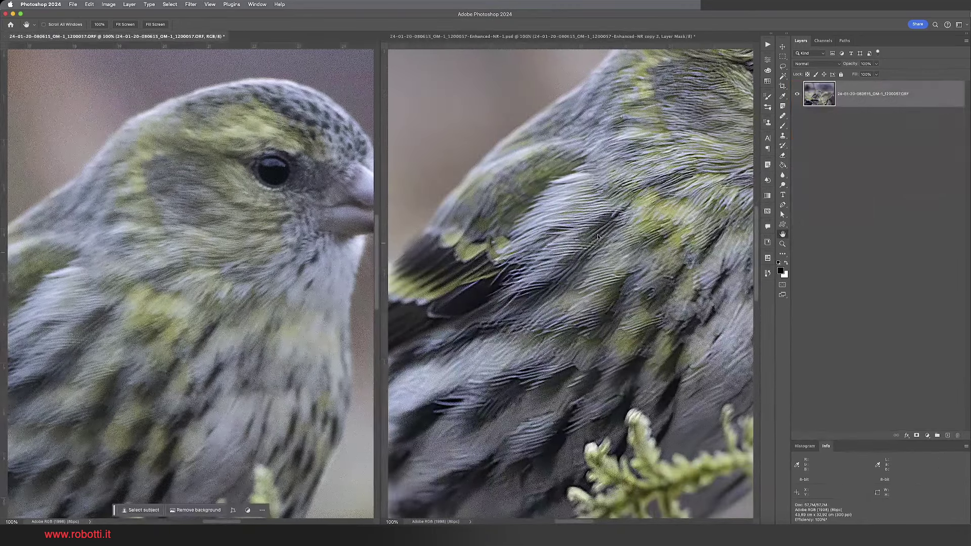
click(535, 290)
drag(535, 291, 485, 384)
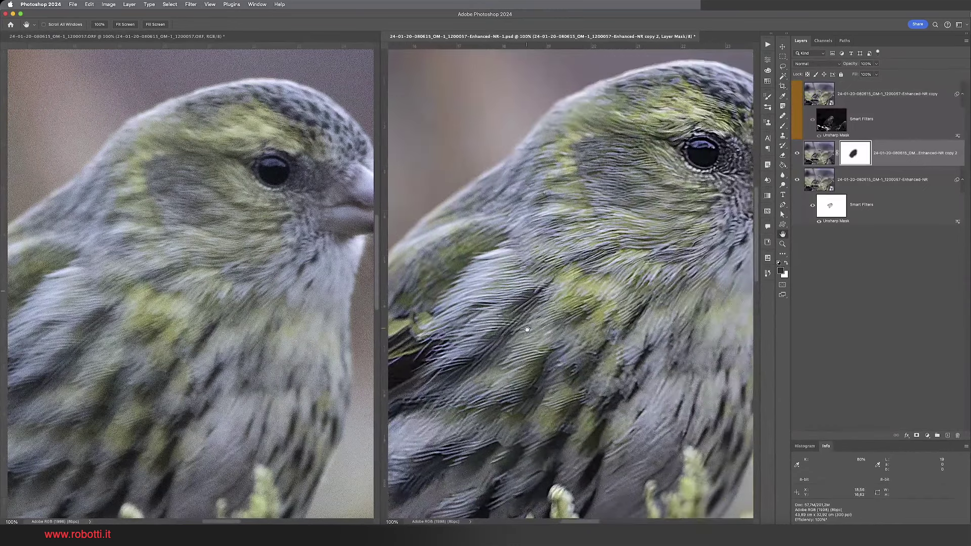